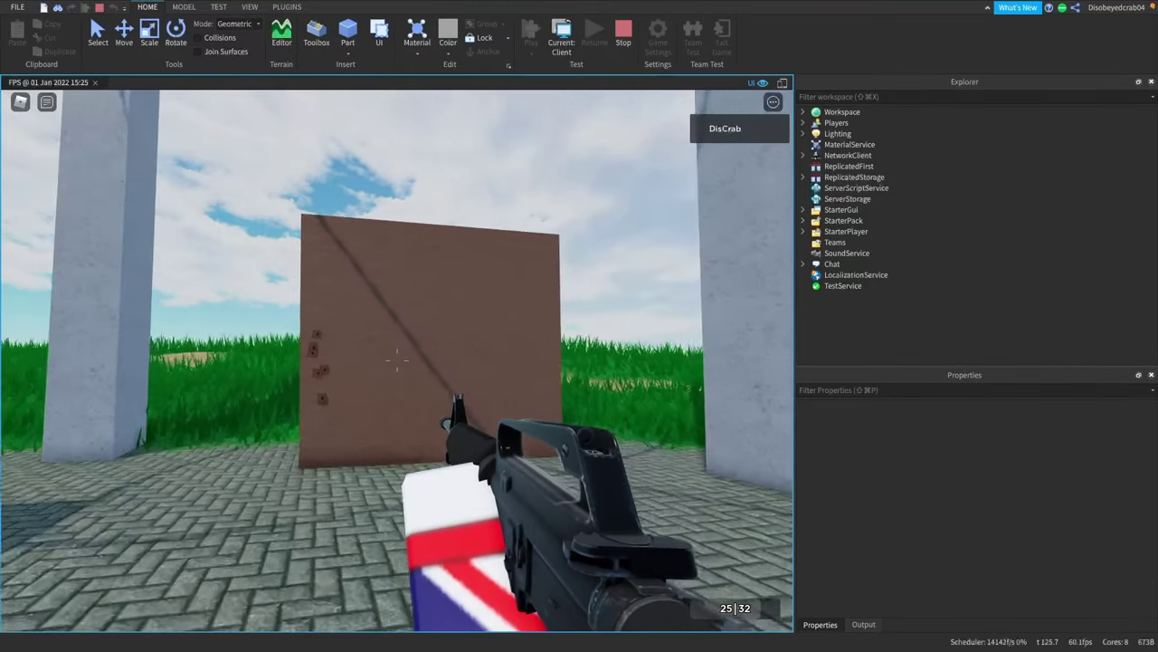
# Playtest the FPS weapons by walking around the paved area and switching between the M16A1, pistol and UMP.
pyautogui.press('a')
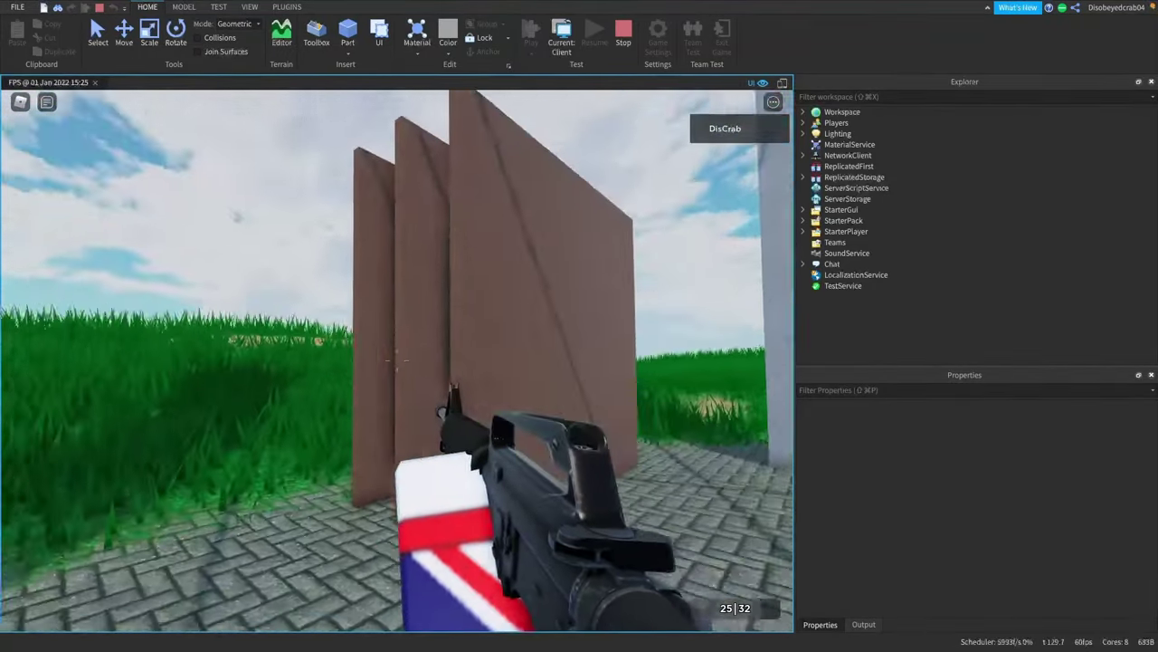
pyautogui.press('2')
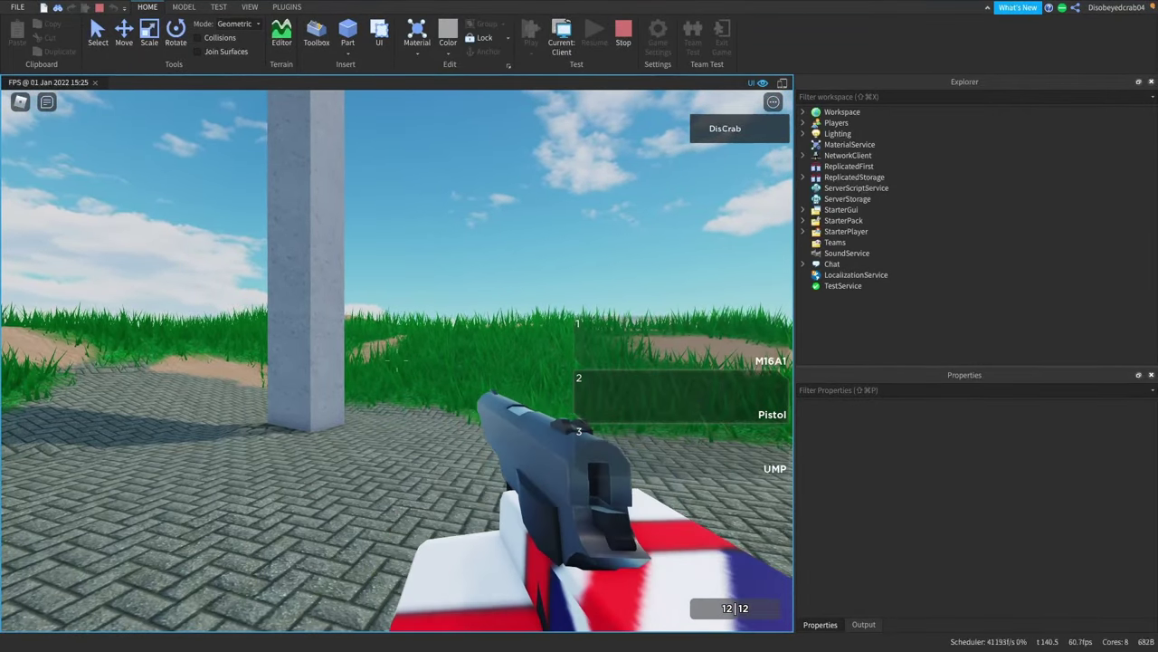
pyautogui.press('s')
pyautogui.press('d')
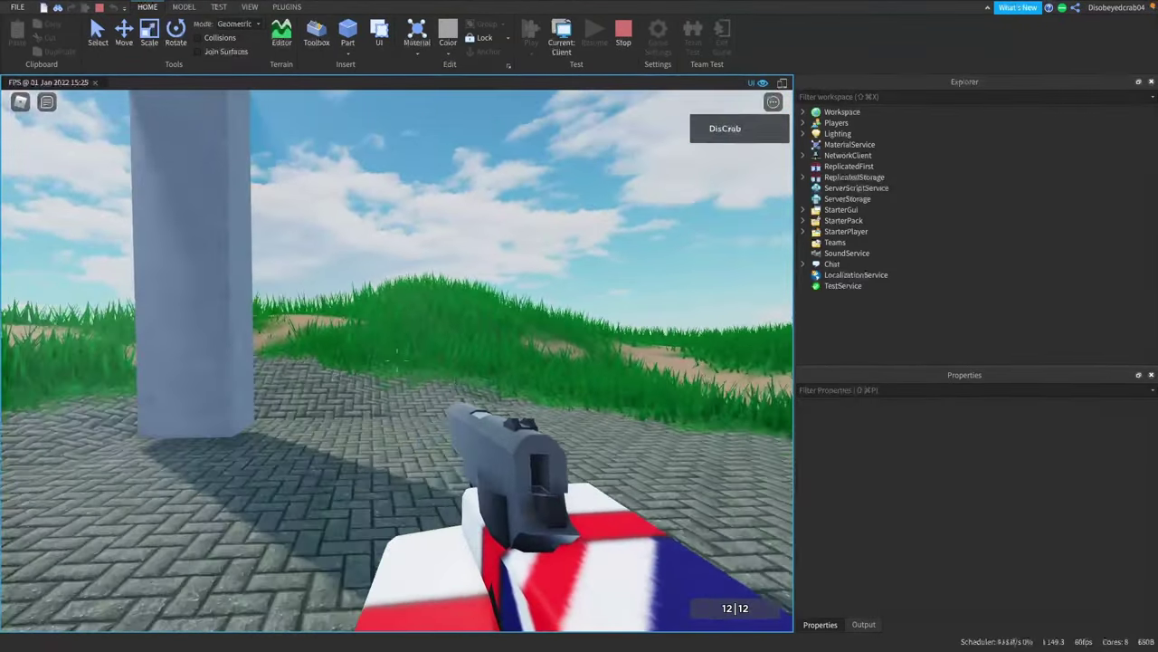
pyautogui.press('1')
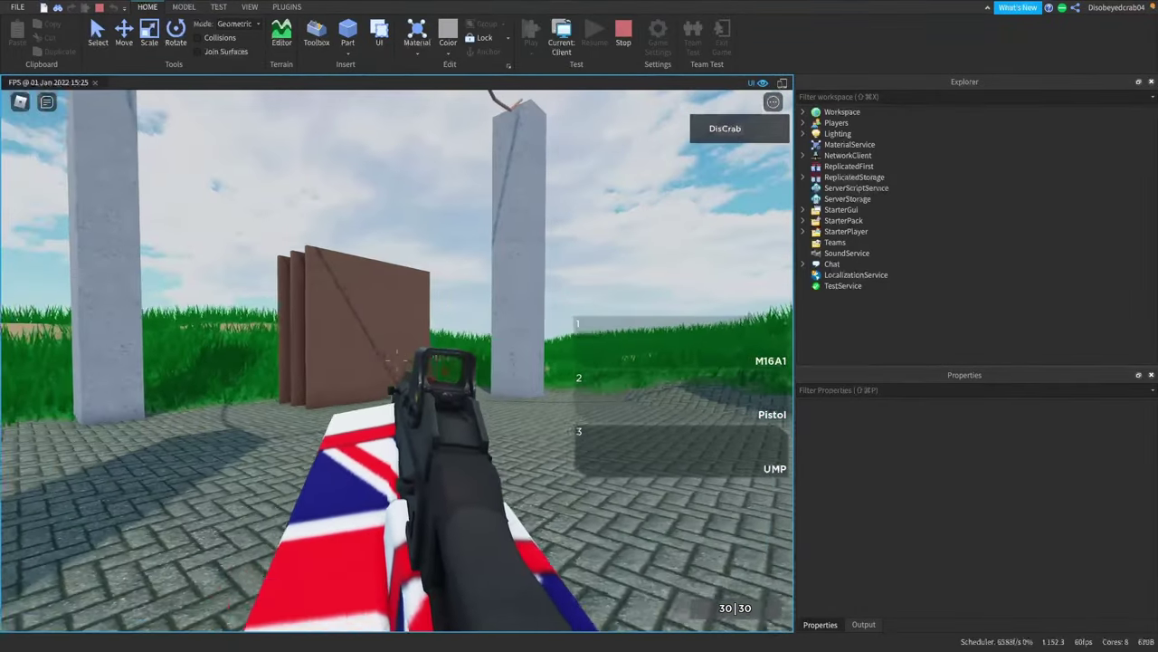
# Test-fire the UMP at a concrete pillar and reload it while moving around the playtest area.
pyautogui.click(395, 362)
pyautogui.moveTo(397, 360); pyautogui.dragTo(395, 360)
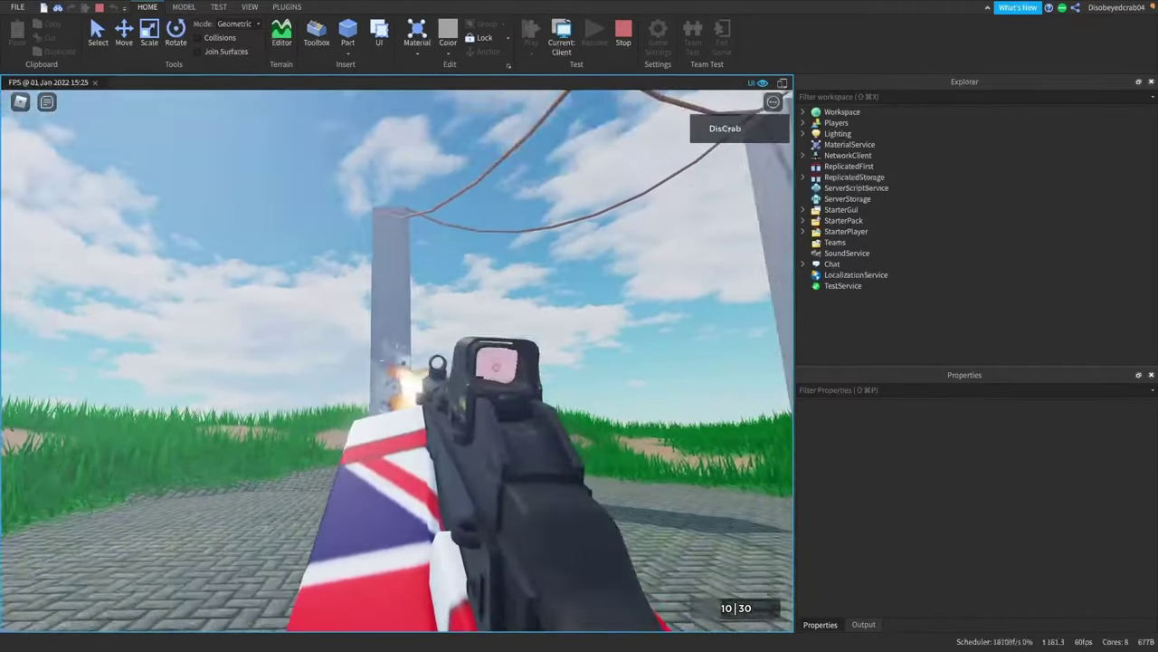
pyautogui.moveTo(396, 360); pyautogui.dragTo(396, 361)
pyautogui.press('r')
pyautogui.press('w')
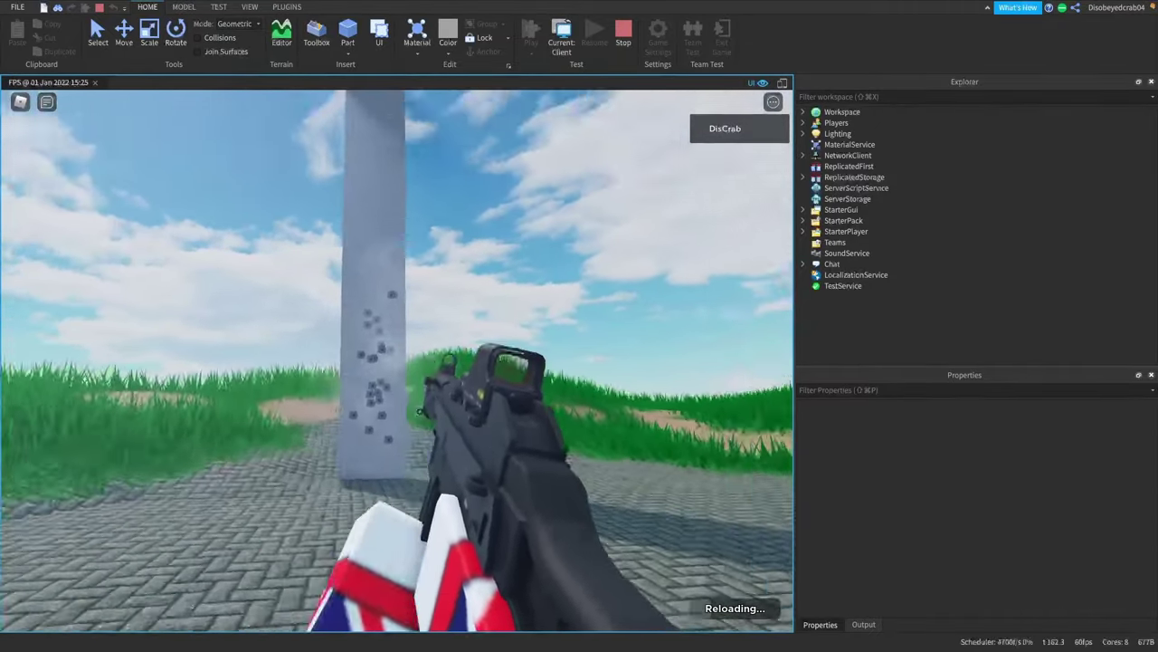
pyautogui.press('w')
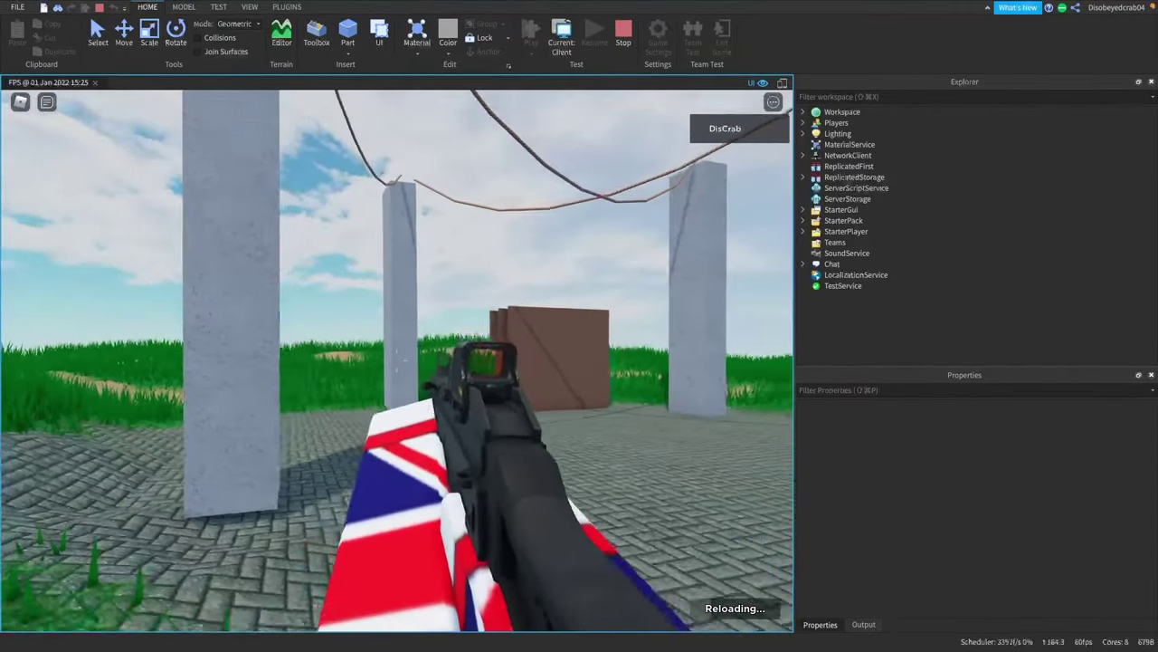
pyautogui.click(395, 362)
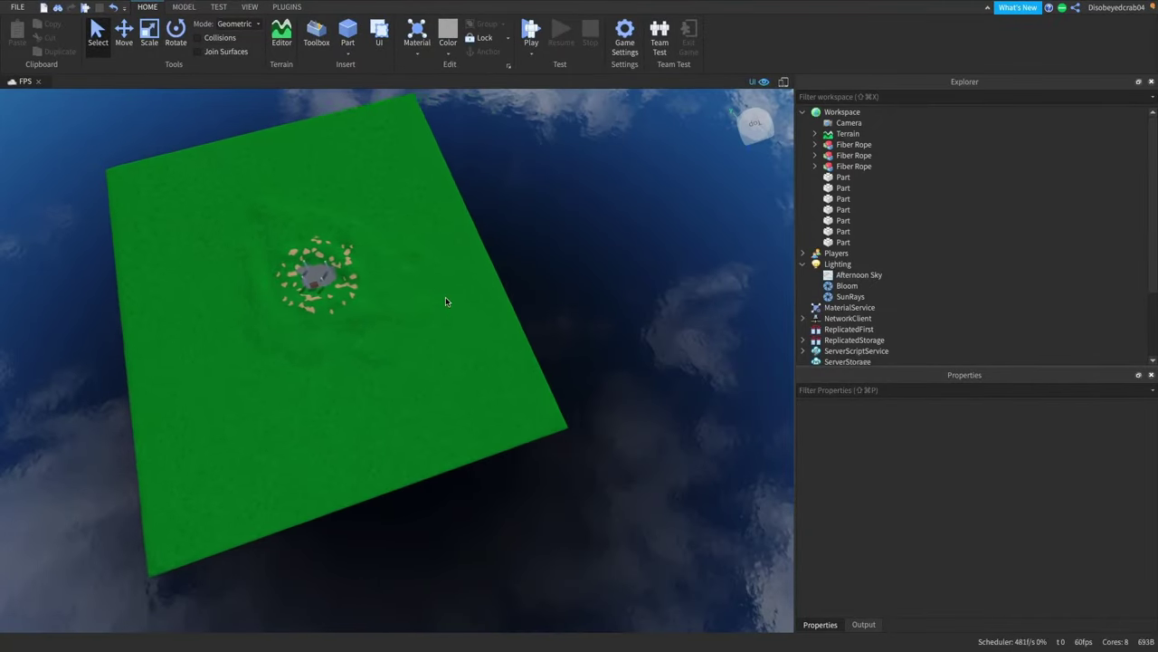
# Flatten the uneven terrain around the paved area with a size 19 cube brush, and close the Terrain Editor.
pyautogui.moveTo(446, 301); pyautogui.dragTo(454, 316, button='right')
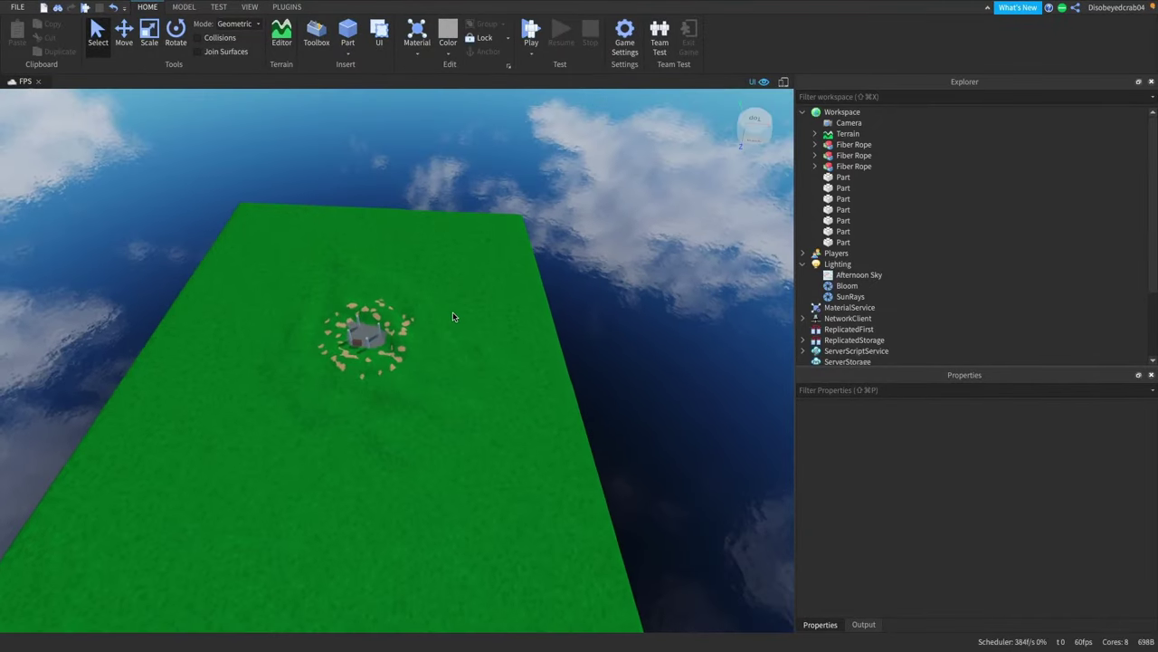
pyautogui.scroll(8, 454, 316)
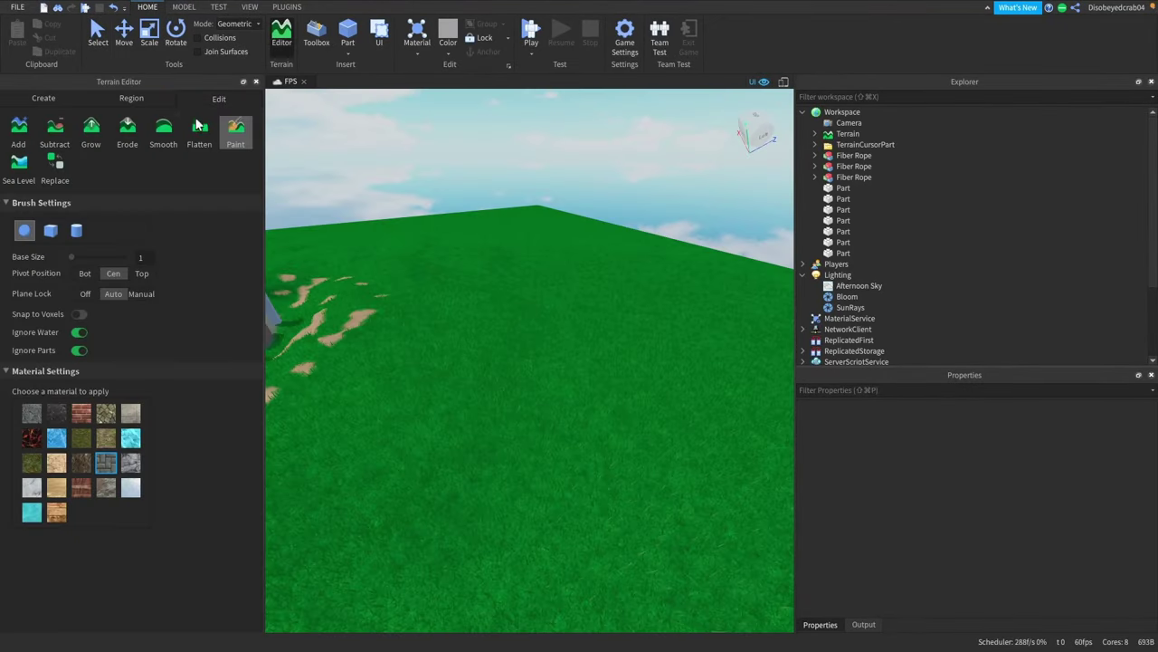
pyautogui.click(211, 137)
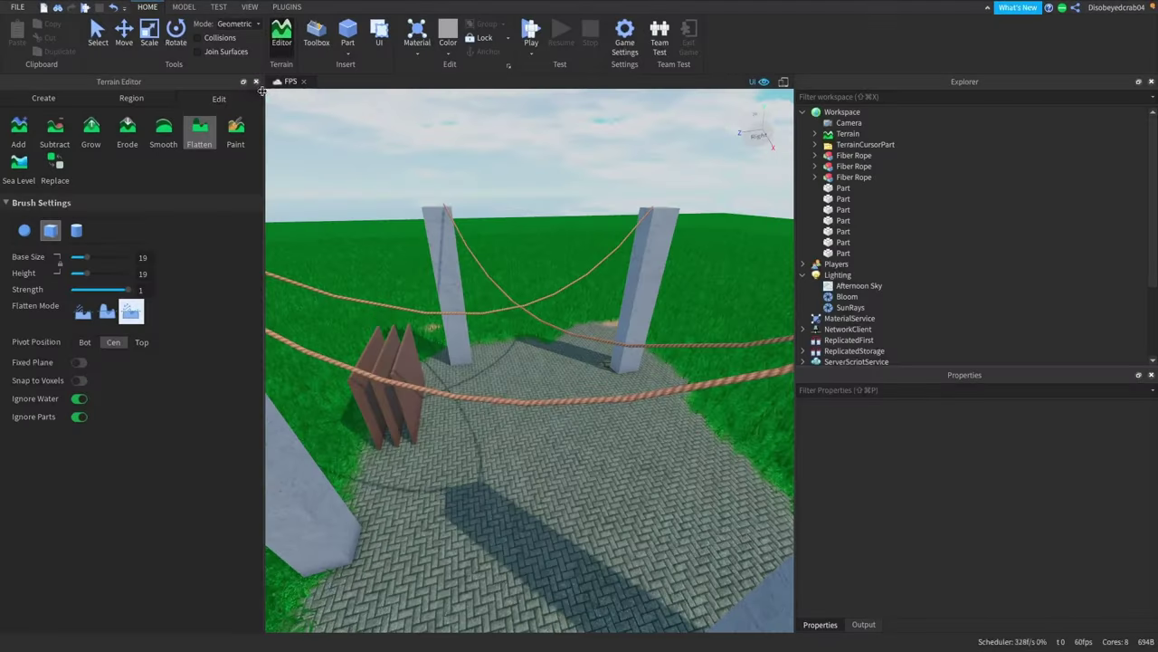
pyautogui.click(256, 82)
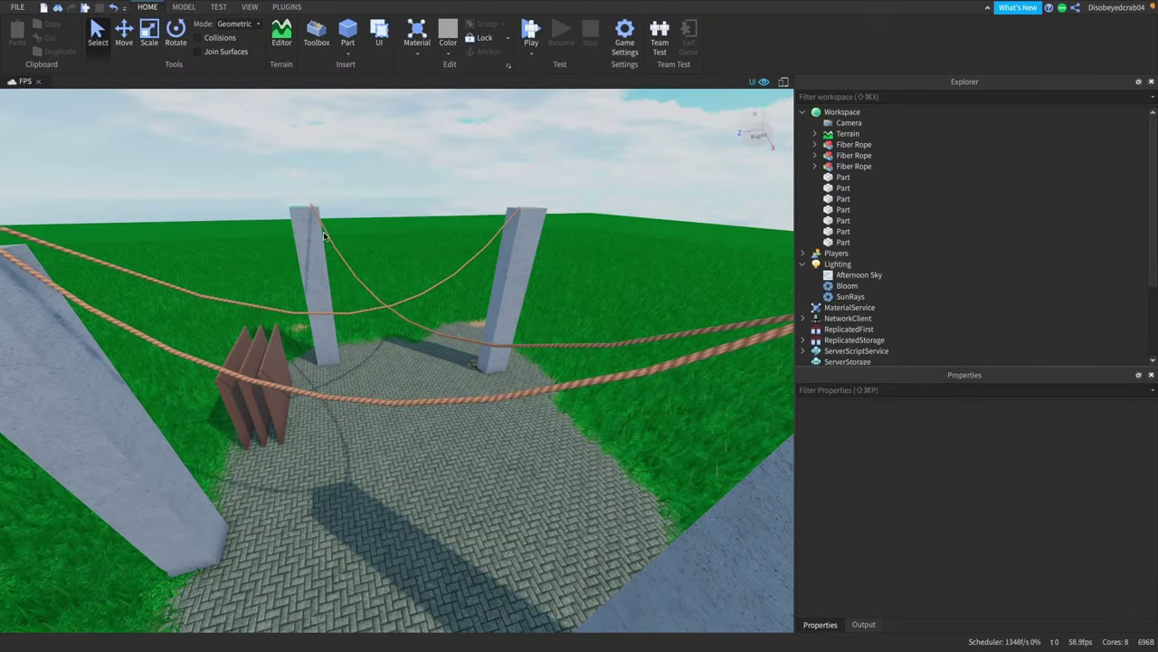
# Delete the three brown wall panels, the four concrete pillars and the three fiber ropes.
pyautogui.click(290, 367)
pyautogui.press('Delete')
pyautogui.click(259, 370)
pyautogui.press('Delete')
pyautogui.click(245, 383)
pyautogui.press('Delete')
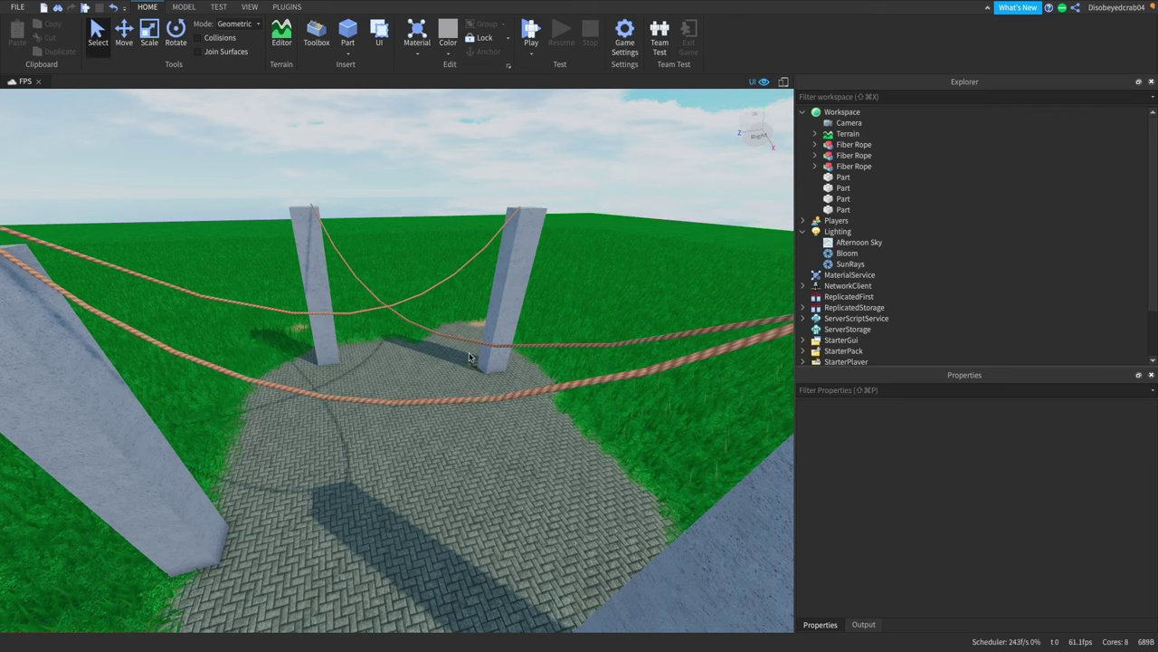
pyautogui.moveTo(548, 451); pyautogui.dragTo(323, 323)
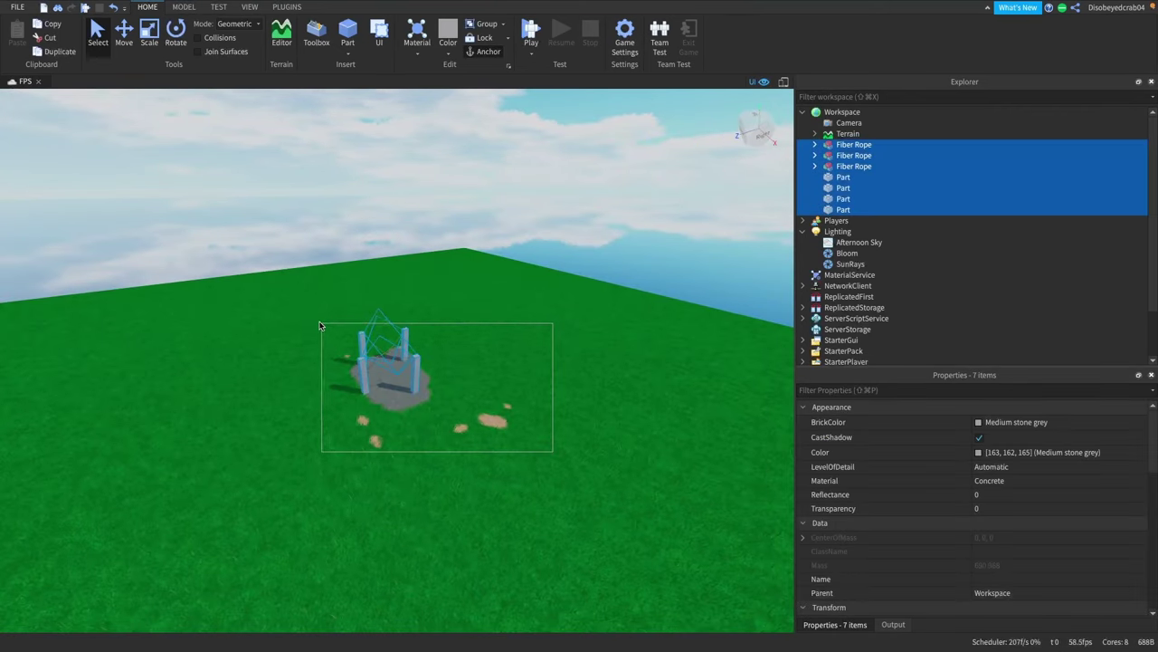
pyautogui.press('Delete')
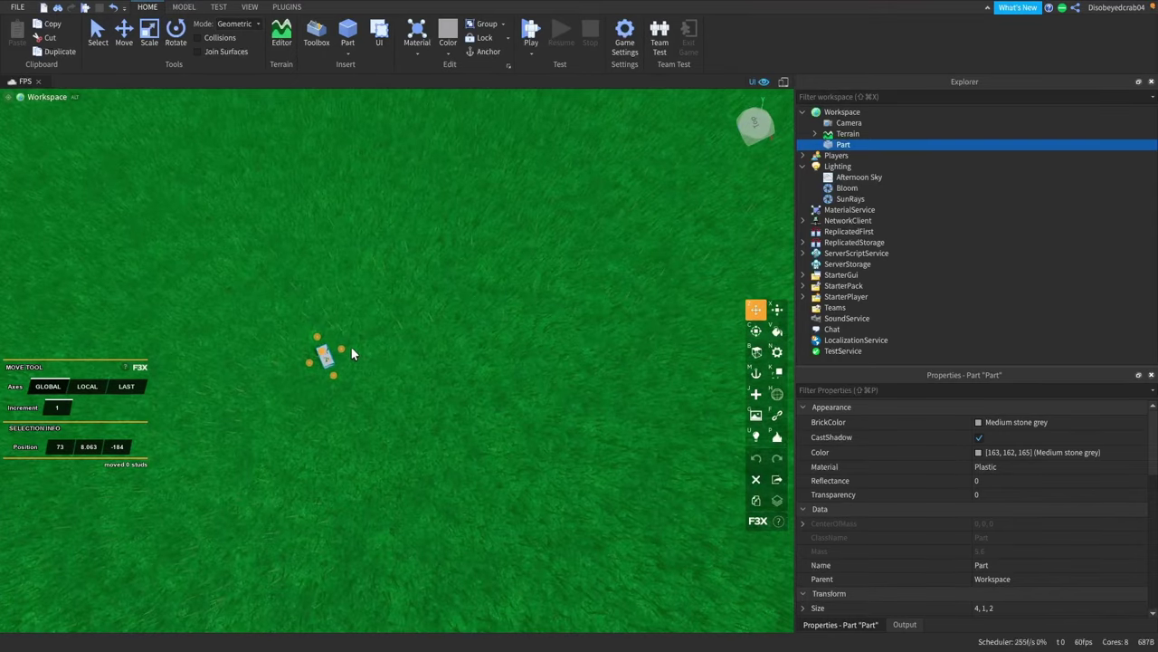
# Move the new part 30 studs across the terrain and resize it into a 60 × 1 × 52 stud slab.
pyautogui.moveTo(352, 354); pyautogui.dragTo(176, 331)
pyautogui.click(776, 309)
pyautogui.scroll(-3, 331, 342)
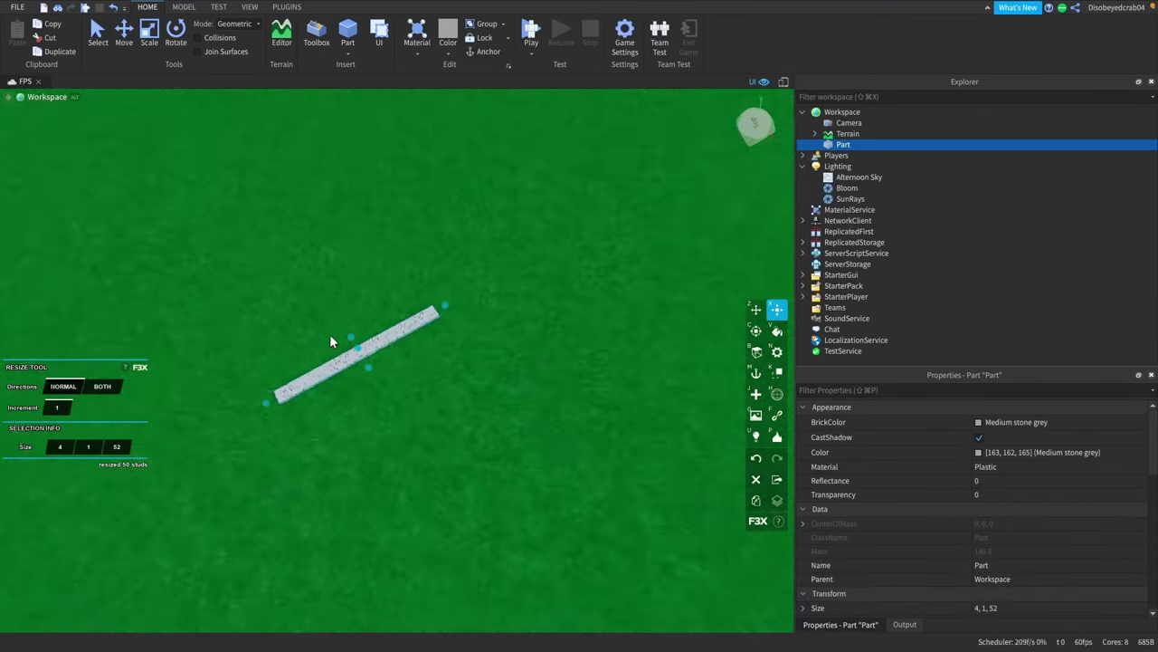
pyautogui.scroll(-3, 331, 335)
pyautogui.moveTo(331, 335); pyautogui.dragTo(464, 379, button='right')
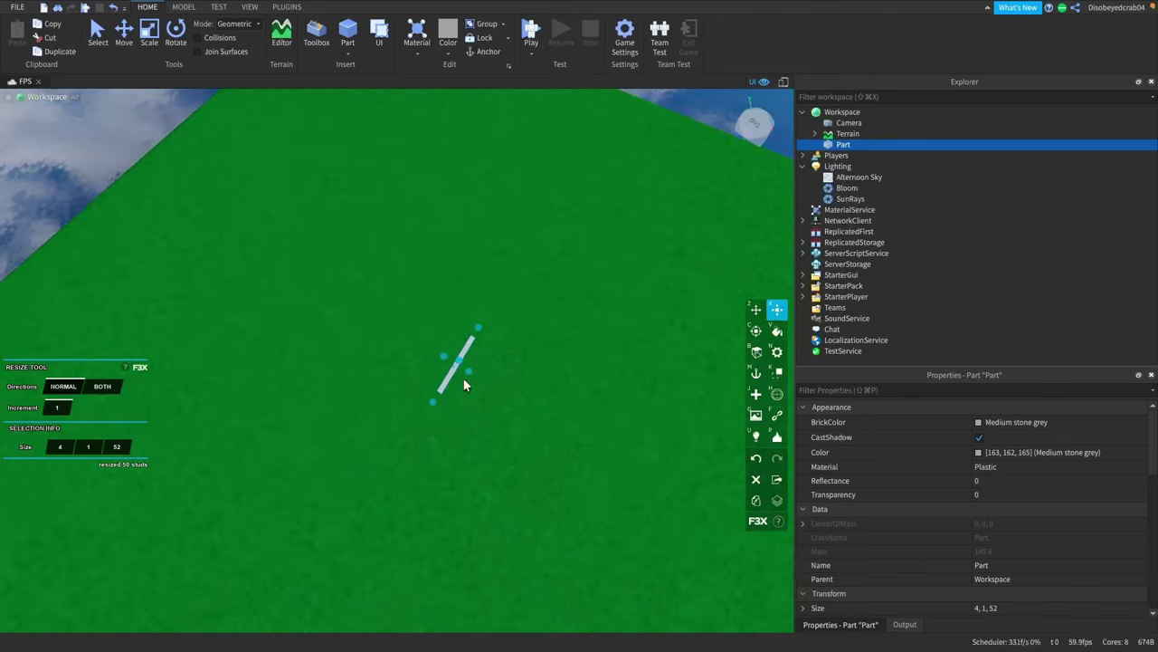
pyautogui.moveTo(469, 378); pyautogui.dragTo(529, 412)
pyautogui.moveTo(529, 412); pyautogui.dragTo(528, 412, button='right')
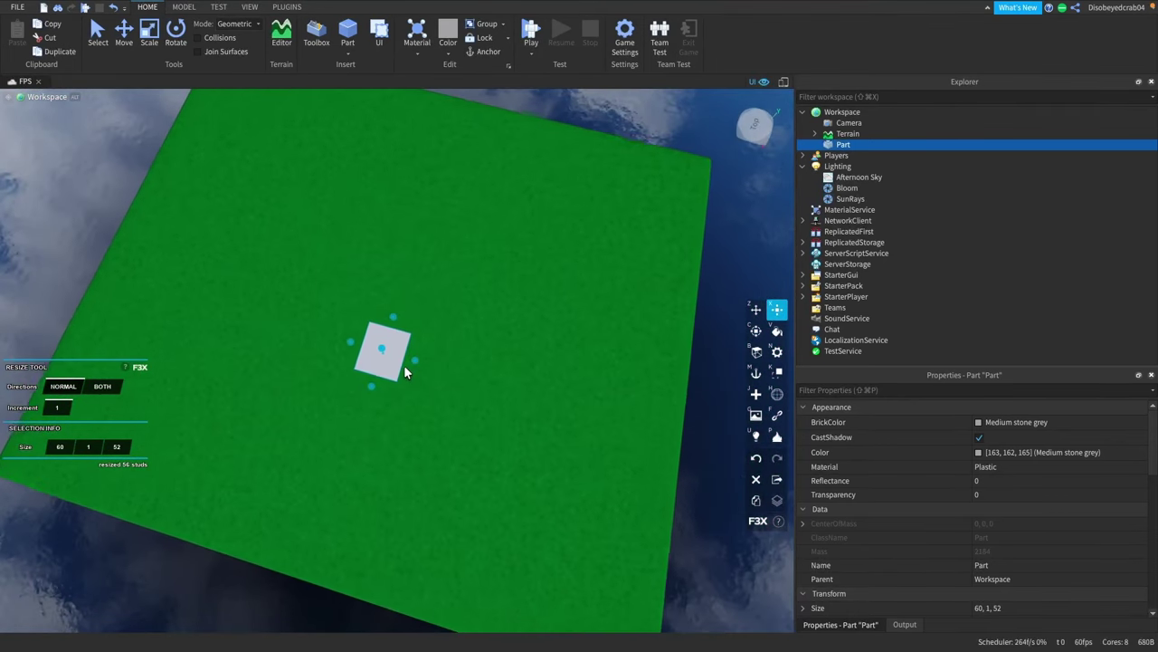
# Move the slab across the terrain to position 33, 8.063, -179.
pyautogui.press('z')
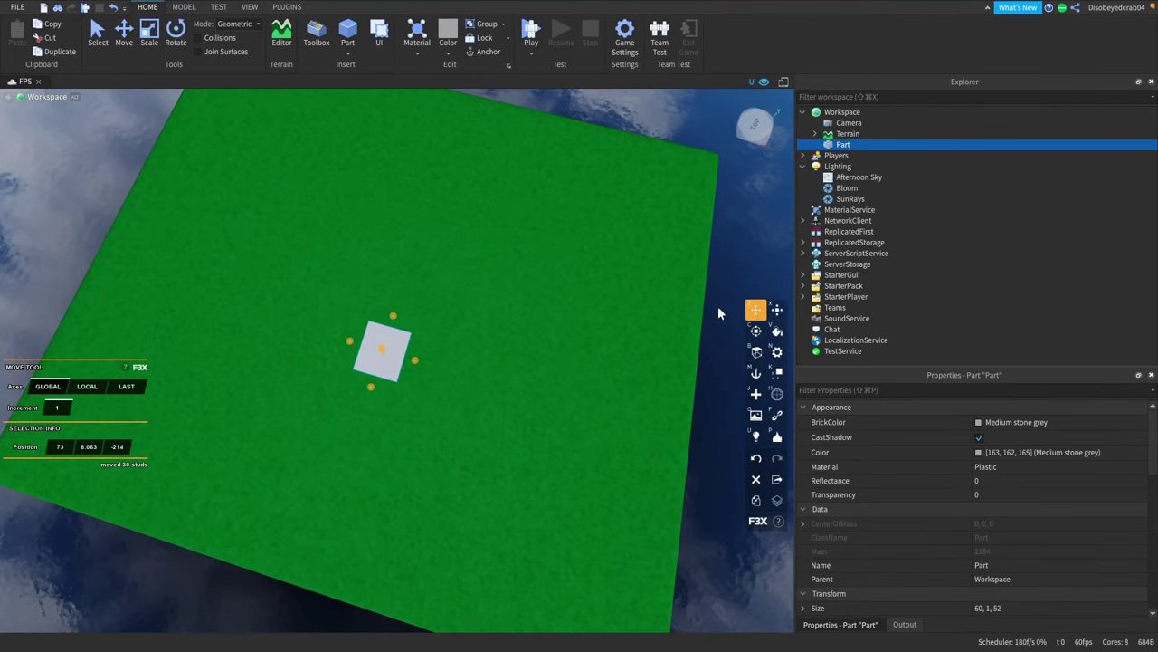
pyautogui.moveTo(396, 315); pyautogui.dragTo(423, 302)
pyautogui.press('w')
pyautogui.moveTo(422, 302); pyautogui.dragTo(423, 300, button='right')
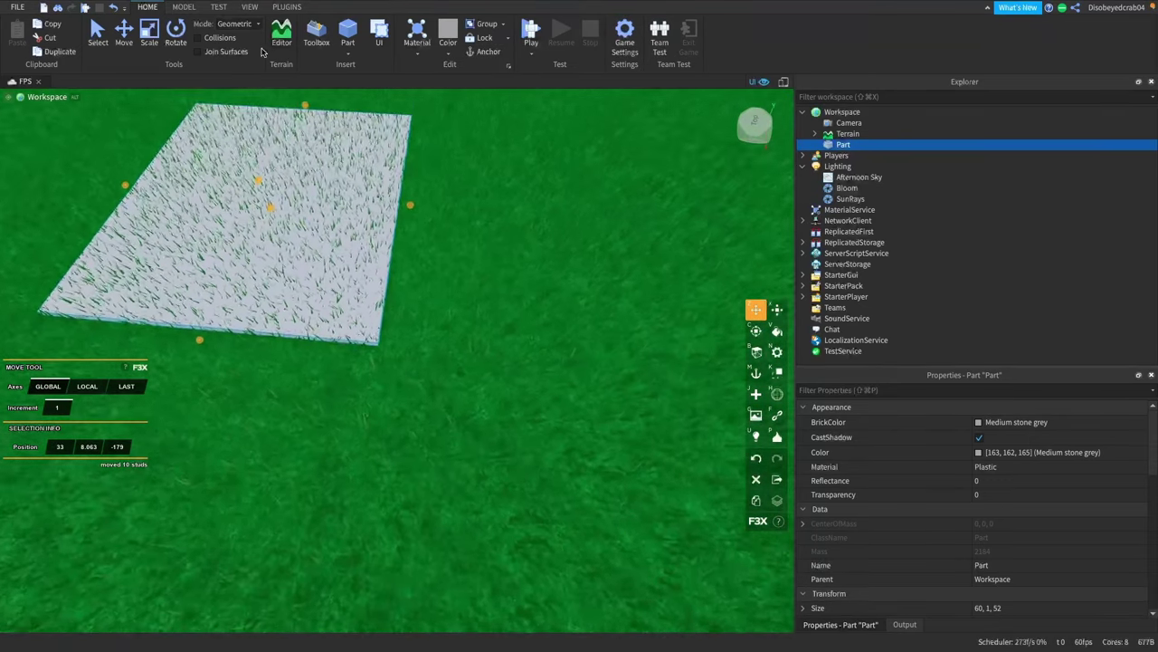
# Insert an R15 dummy with Rig Builder and place it on the grass beside the slab's near corner.
pyautogui.click(185, 8)
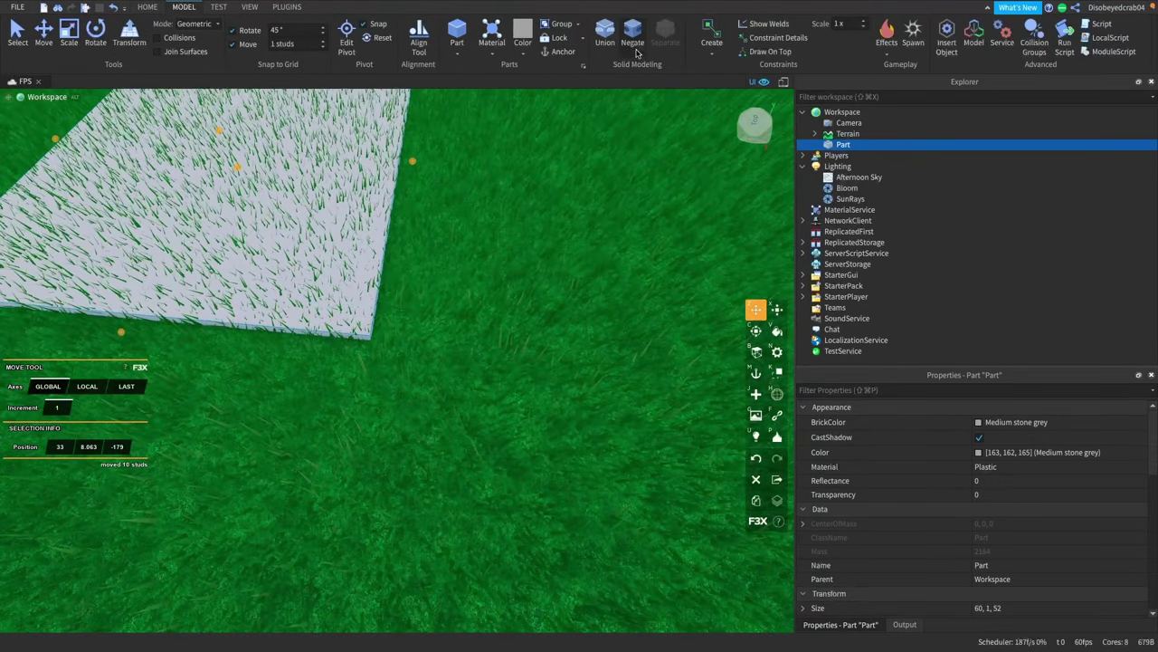
pyautogui.click(286, 8)
pyautogui.click(883, 24)
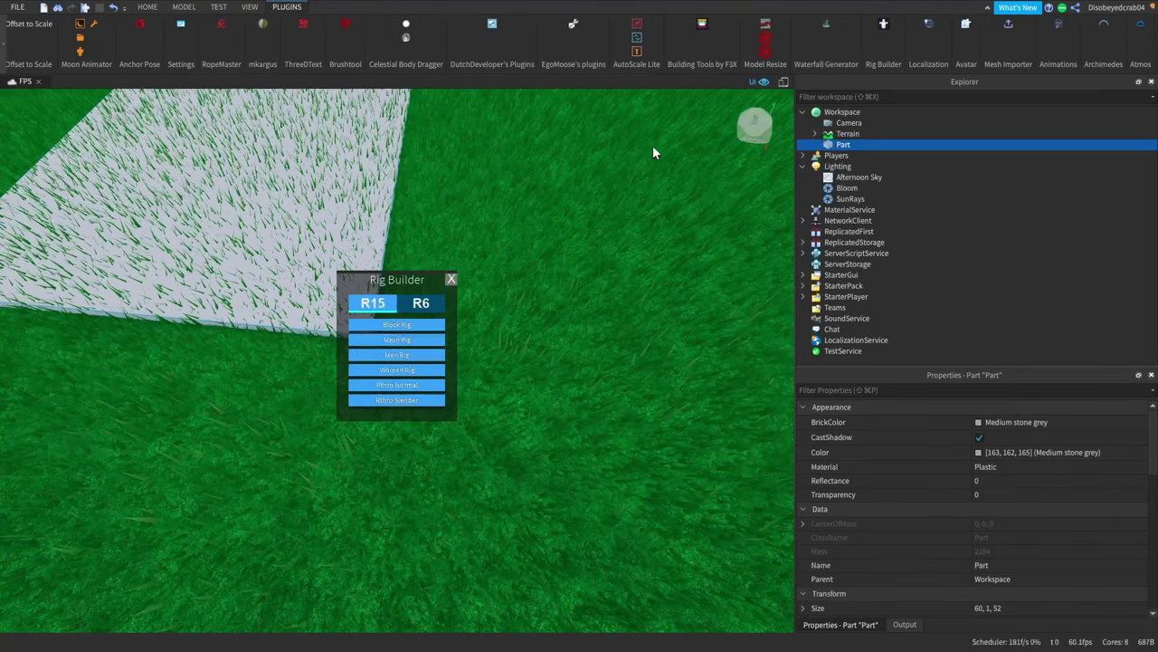
pyautogui.click(382, 333)
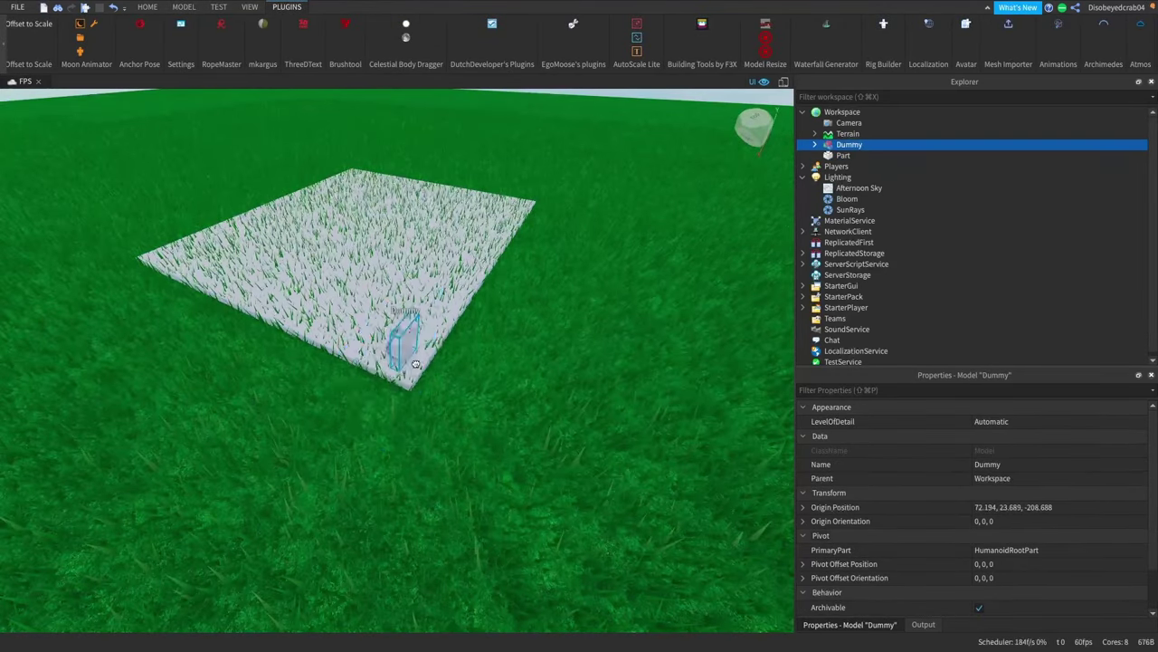
pyautogui.moveTo(392, 377); pyautogui.dragTo(579, 421)
pyautogui.press('a')
# Raise the slab's height to 23 studs with the F3X Resize tool, making a 60 × 23 × 52 block.
pyautogui.click(317, 244)
pyautogui.press('s')
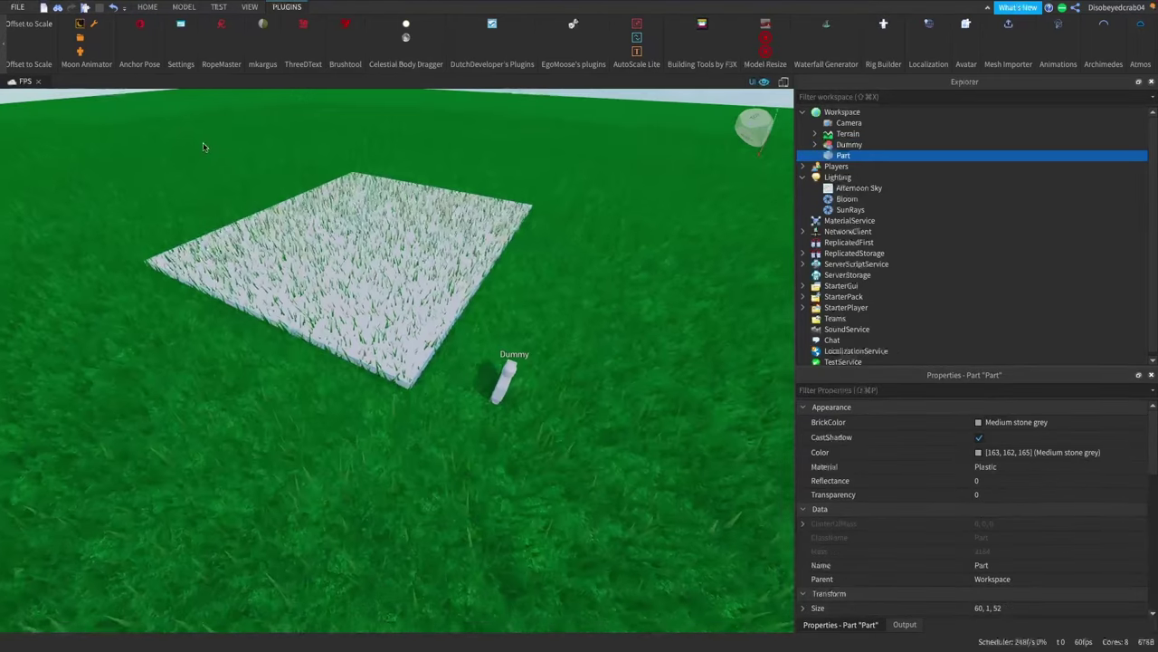
pyautogui.click(702, 26)
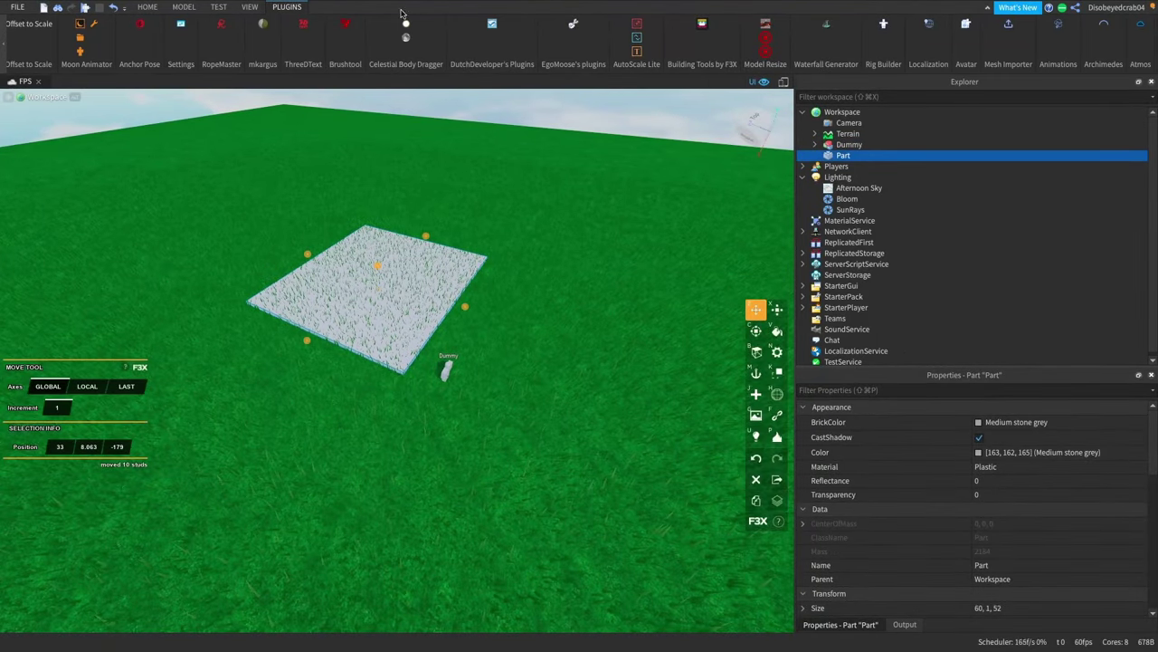
pyautogui.click(147, 7)
pyautogui.click(777, 310)
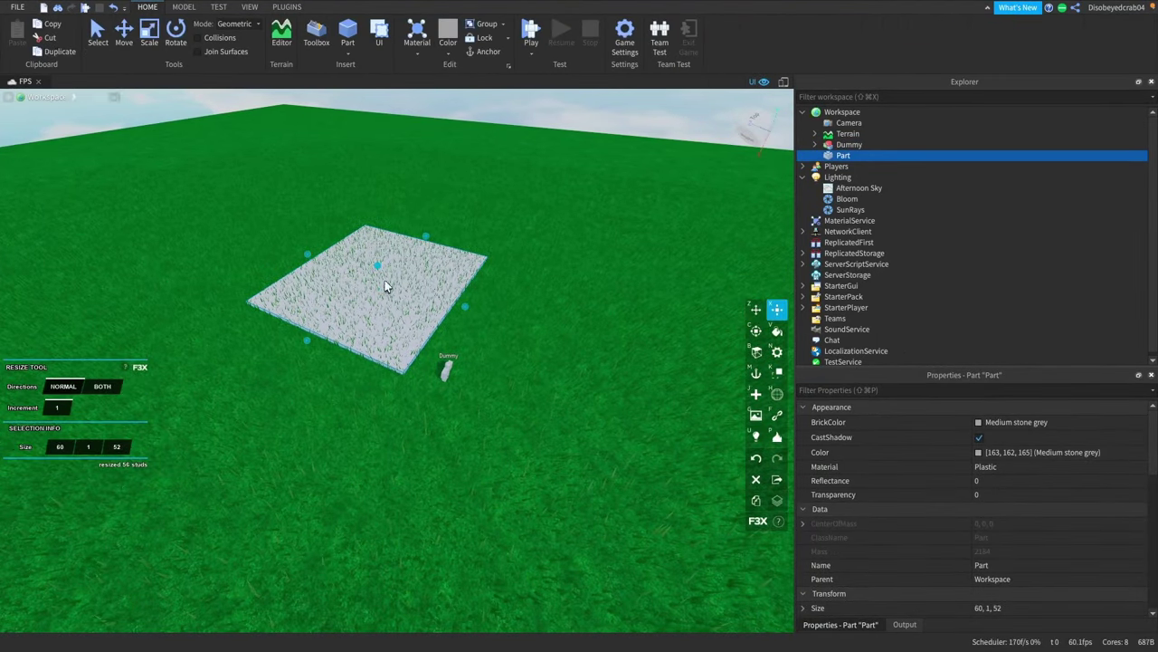
pyautogui.moveTo(379, 269); pyautogui.dragTo(386, 226)
# Examine the block's scale against the dummy standing beside it, from close up and from far away.
pyautogui.scroll(5, 473, 268)
pyautogui.moveTo(472, 268); pyautogui.dragTo(484, 266, button='right')
pyautogui.scroll(-5, 480, 271)
pyautogui.scroll(5, 480, 271)
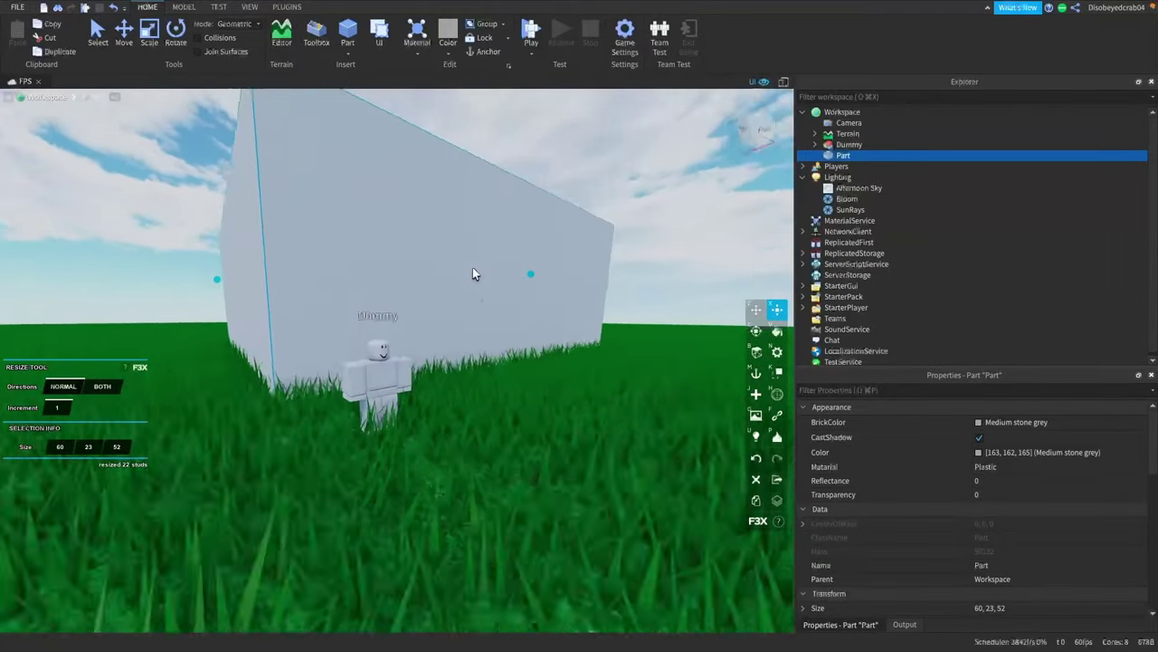
pyautogui.scroll(-5, 473, 268)
pyautogui.scroll(5, 472, 266)
pyautogui.scroll(-5, 471, 270)
pyautogui.scroll(5, 472, 266)
pyautogui.scroll(-5, 473, 269)
pyautogui.scroll(3, 472, 268)
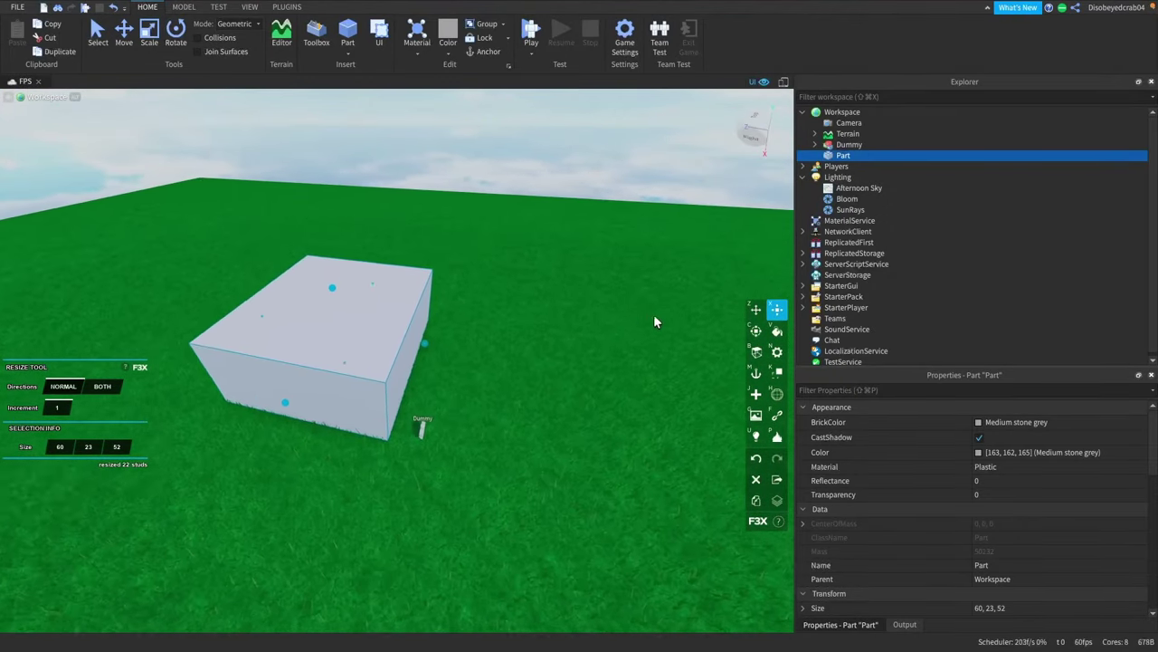
# Duplicate the block and move the copy past the dummy to position 33, 19.063, -277.
pyautogui.click(756, 310)
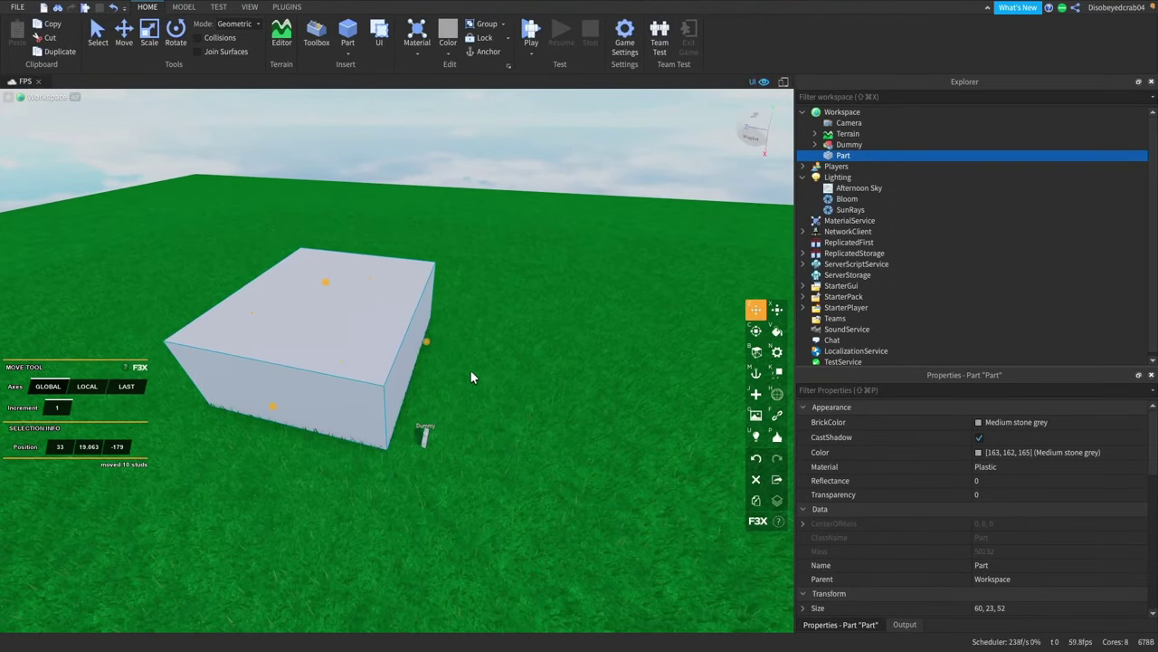
pyautogui.hotkey('ctrl', 'd')
pyautogui.moveTo(424, 344); pyautogui.dragTo(654, 408)
pyautogui.moveTo(618, 395); pyautogui.dragTo(619, 395, button='right')
pyautogui.moveTo(308, 389); pyautogui.dragTo(359, 372)
pyautogui.moveTo(360, 366); pyautogui.dragTo(361, 366, button='right')
pyautogui.press('s')
pyautogui.press('d')
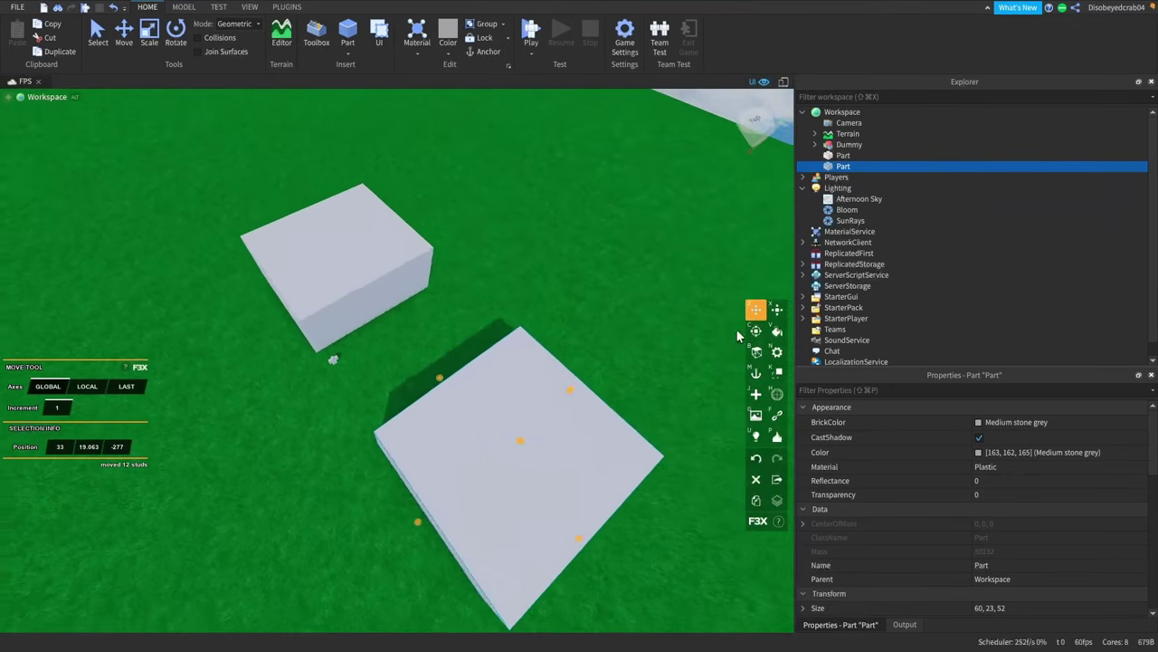
# Duplicate the second block, move the copy 85 studs to the side and rotate it 30 degrees about the vertical axis.
pyautogui.click(751, 333)
pyautogui.hotkey('ctrl', 'd')
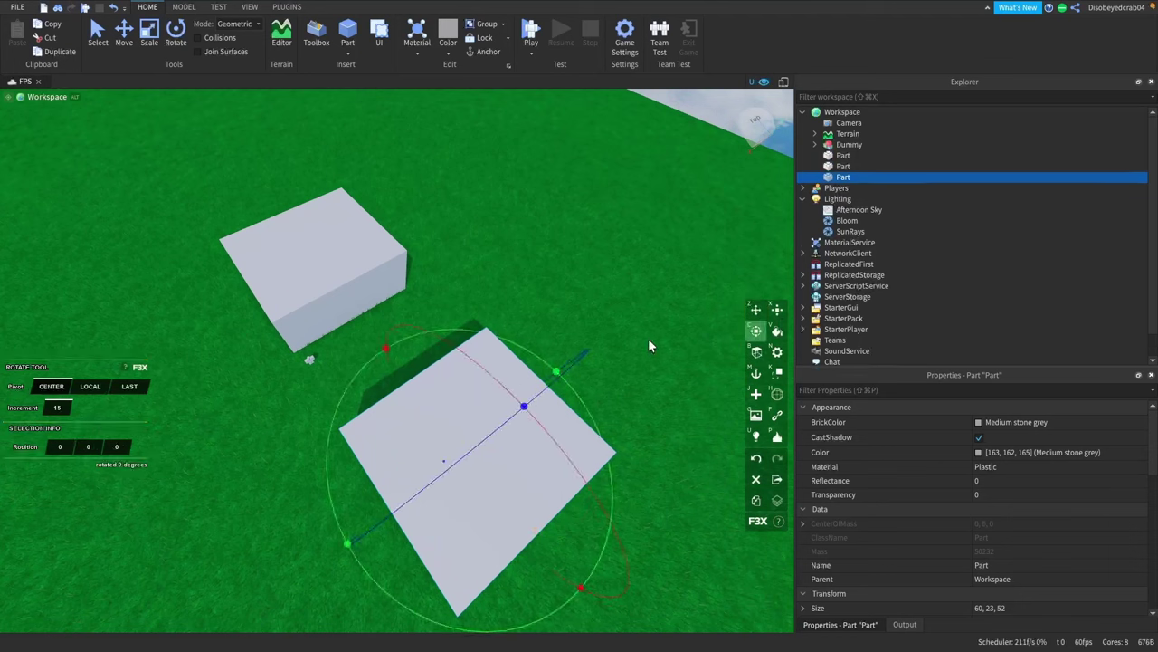
pyautogui.click(755, 310)
pyautogui.moveTo(537, 391); pyautogui.dragTo(664, 283)
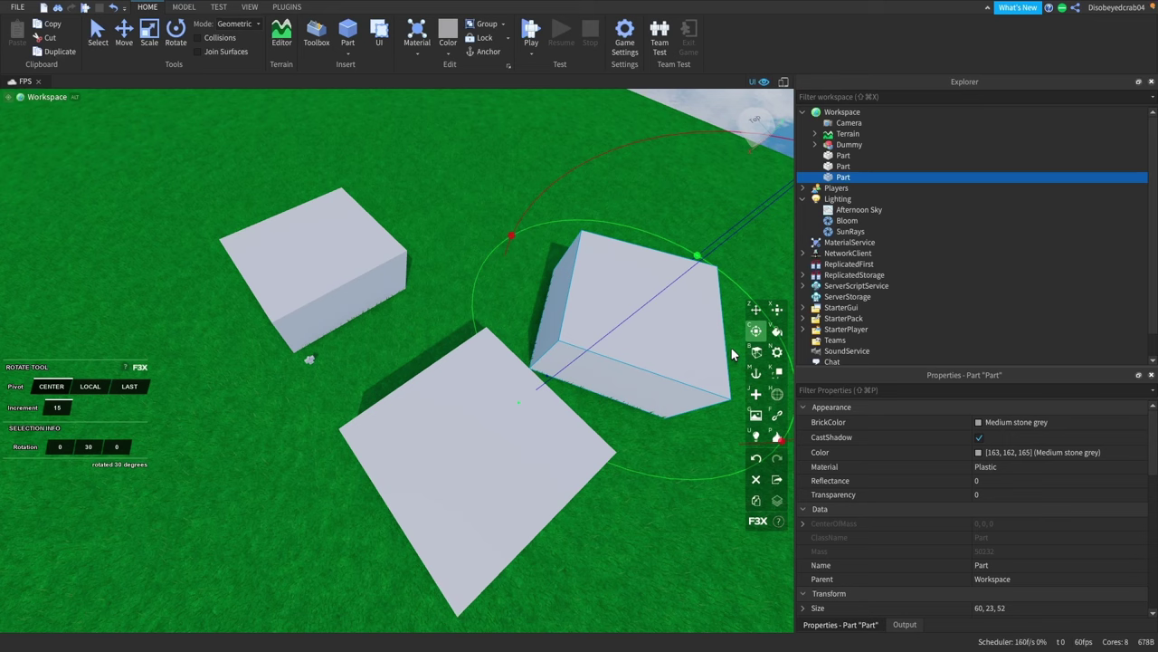
# Shift the rotated third block 24 studs with the F3X Move tool and deselect it.
pyautogui.press('z')
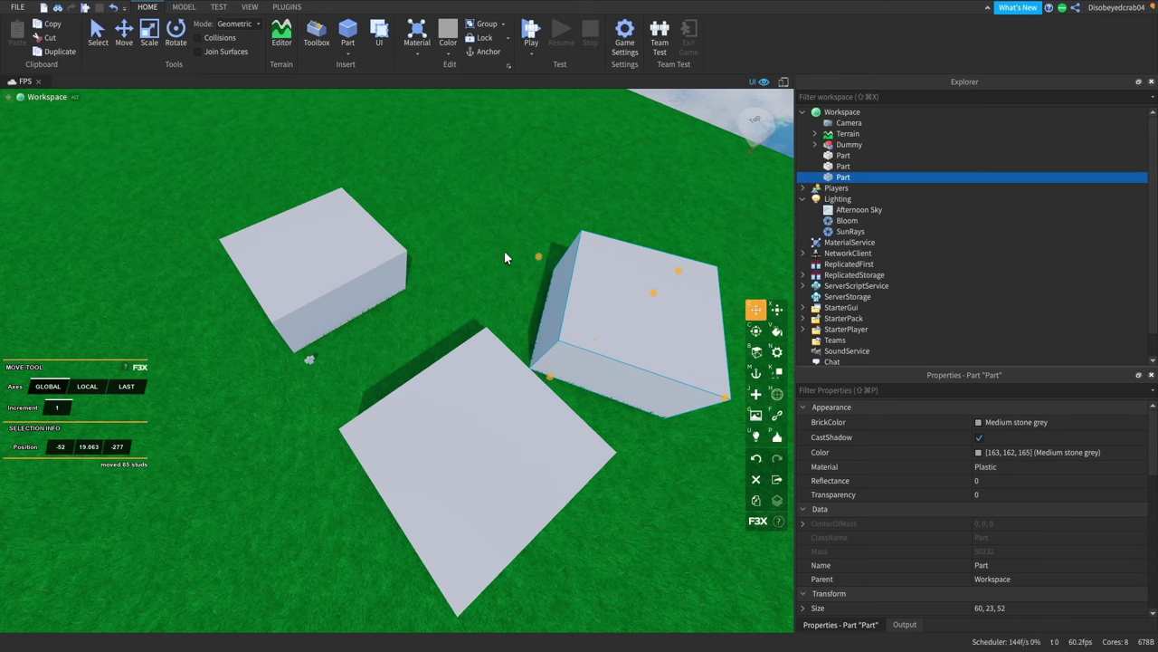
pyautogui.moveTo(538, 258); pyautogui.dragTo(491, 239)
pyautogui.click(471, 268)
# Duplicate the second block and resize the copy to 32 × 12 × 52 studs as an upper storey on one end.
pyautogui.scroll(3, 471, 268)
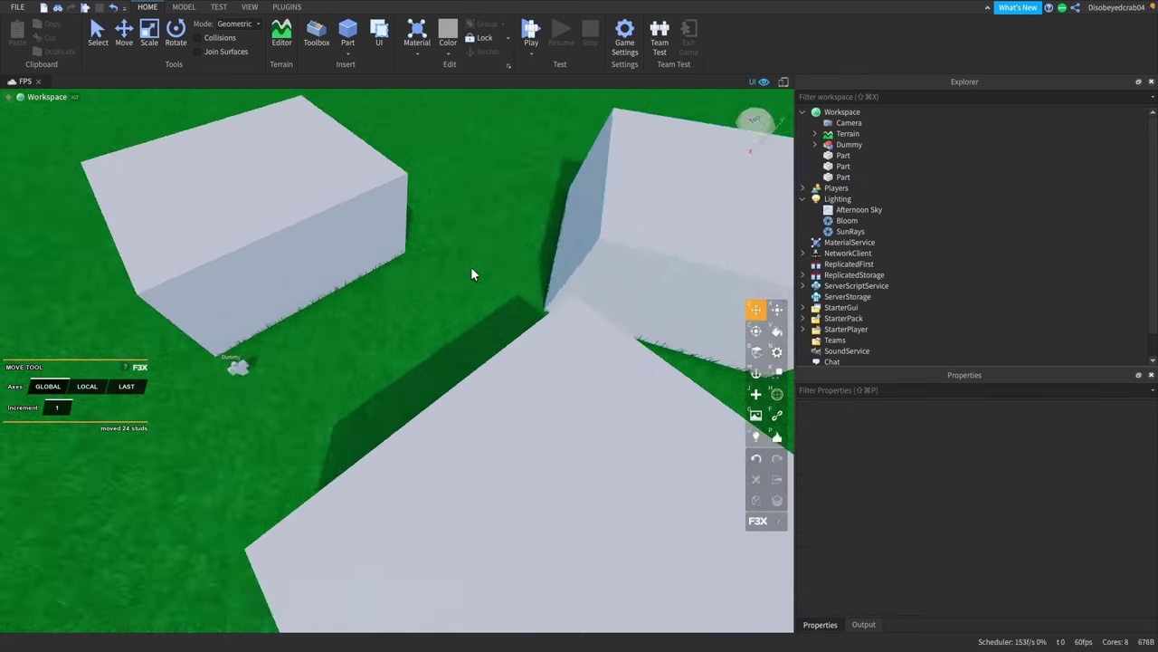
pyautogui.moveTo(472, 268); pyautogui.dragTo(470, 271, button='right')
pyautogui.press('w')
pyautogui.press('w')
pyautogui.press('s')
pyautogui.click(502, 267)
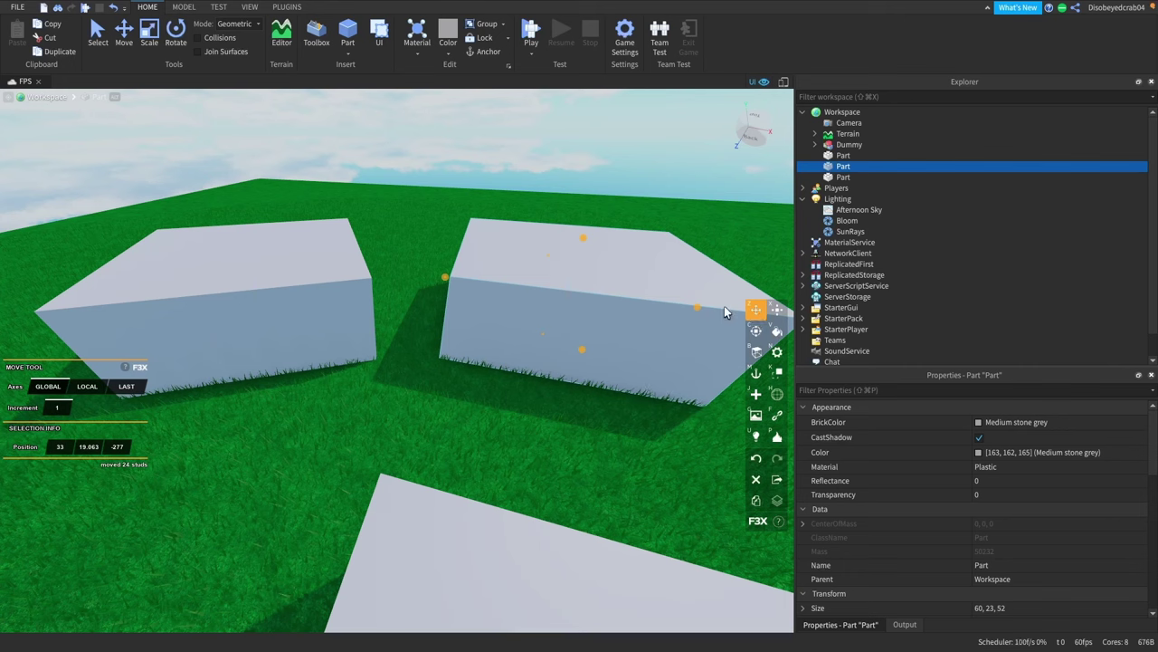
pyautogui.click(776, 311)
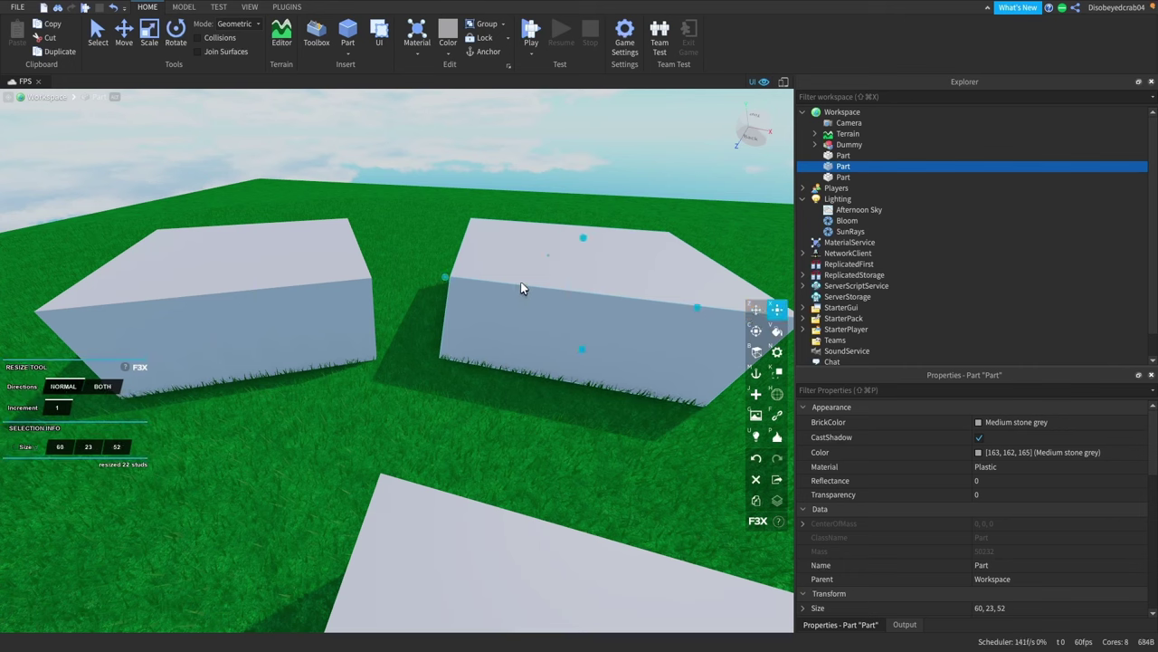
pyautogui.hotkey('ctrl', 'd')
pyautogui.moveTo(444, 276); pyautogui.dragTo(530, 286)
pyautogui.moveTo(648, 250); pyautogui.dragTo(657, 186)
pyautogui.moveTo(633, 360); pyautogui.dragTo(530, 325, button='right')
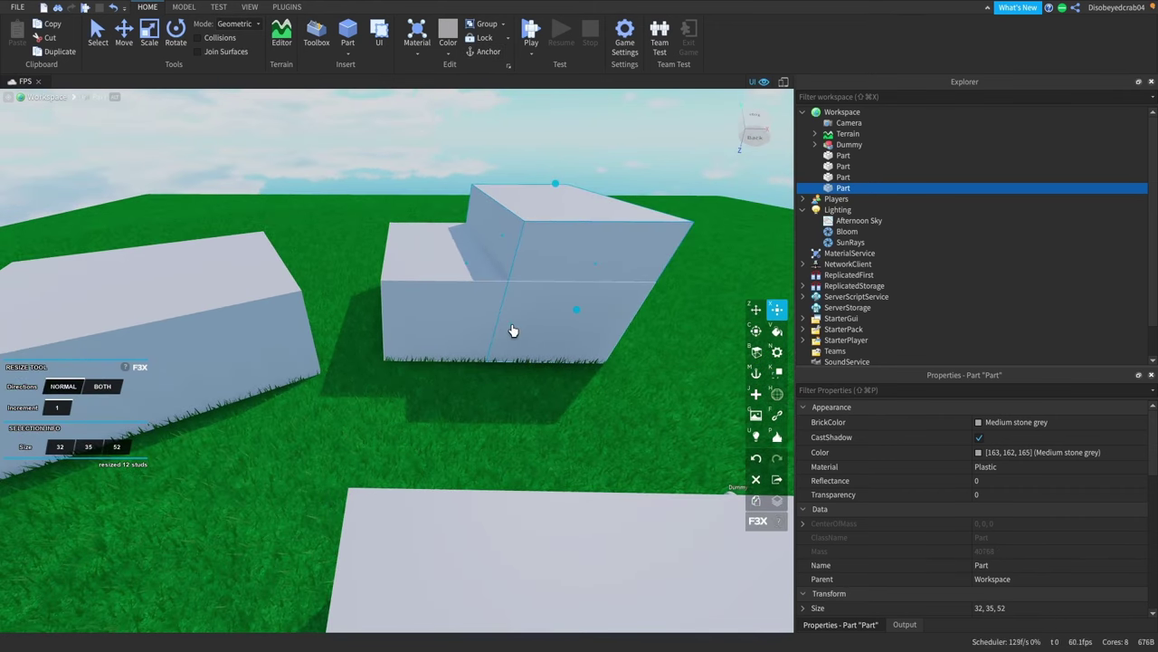
pyautogui.moveTo(511, 331); pyautogui.dragTo(525, 272)
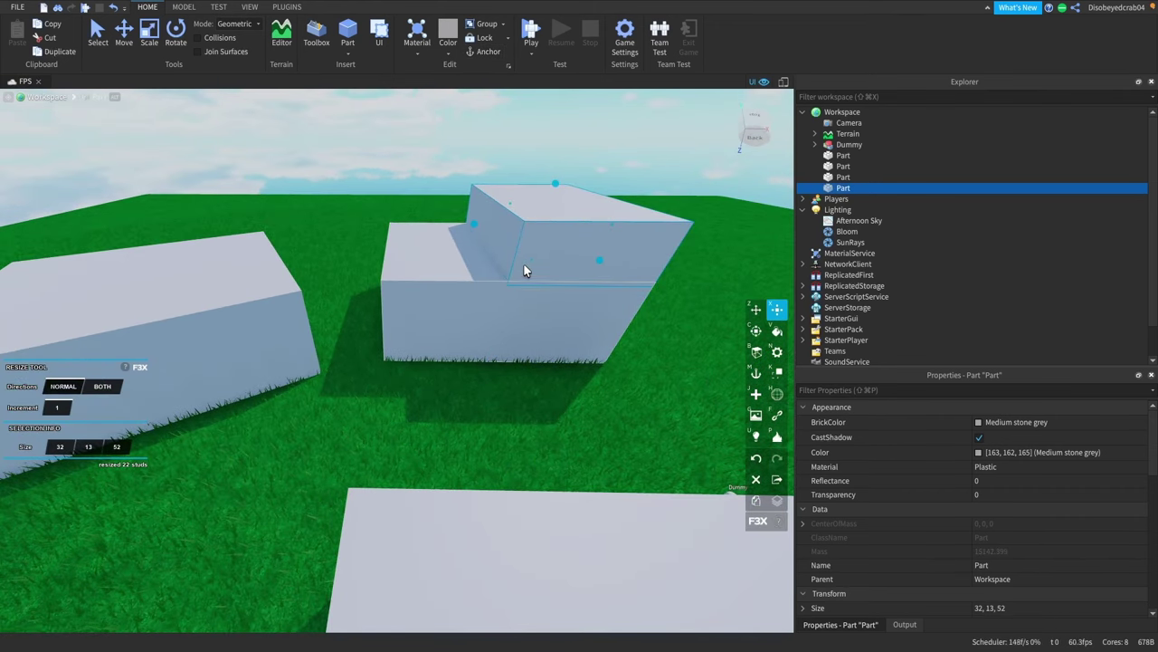
# Select the rotated third block and lower its top, making its size 60 × 18 × 52 studs.
pyautogui.moveTo(222, 269); pyautogui.dragTo(364, 302, button='right')
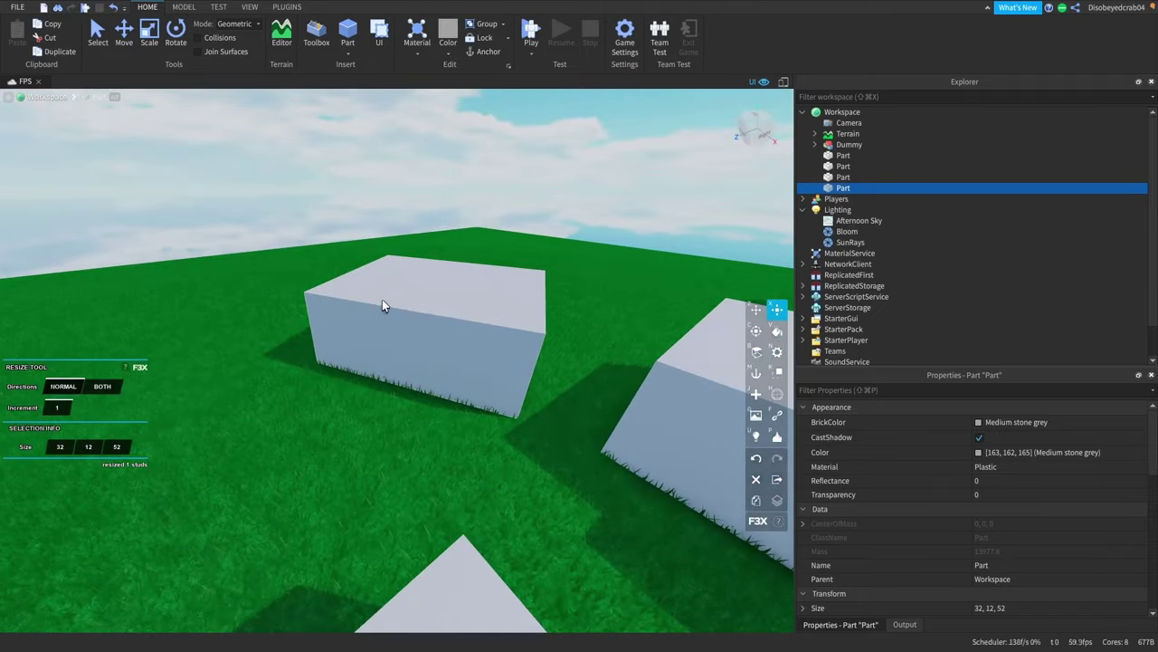
pyautogui.click(367, 303)
pyautogui.moveTo(439, 269); pyautogui.dragTo(443, 284)
# Examine the block layout and the gaps between the buildings from ground level.
pyautogui.moveTo(568, 281); pyautogui.dragTo(572, 282, button='right')
pyautogui.press('w')
pyautogui.press('s')
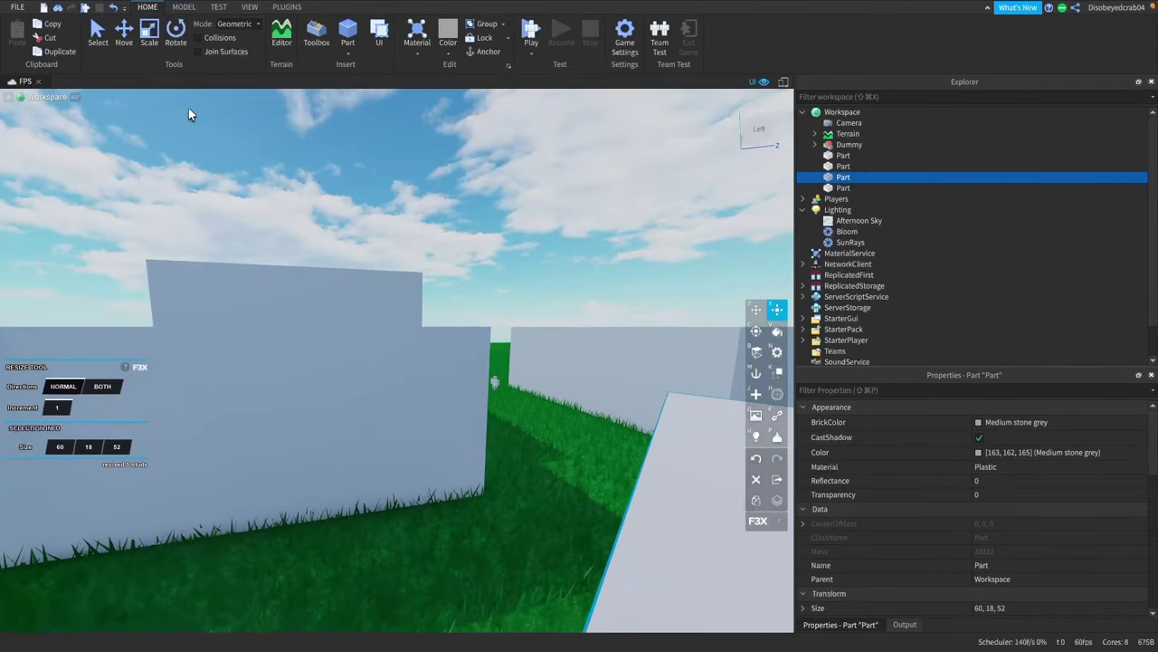
pyautogui.press('a')
pyautogui.moveTo(336, 256); pyautogui.dragTo(425, 291, button='right')
pyautogui.press('s')
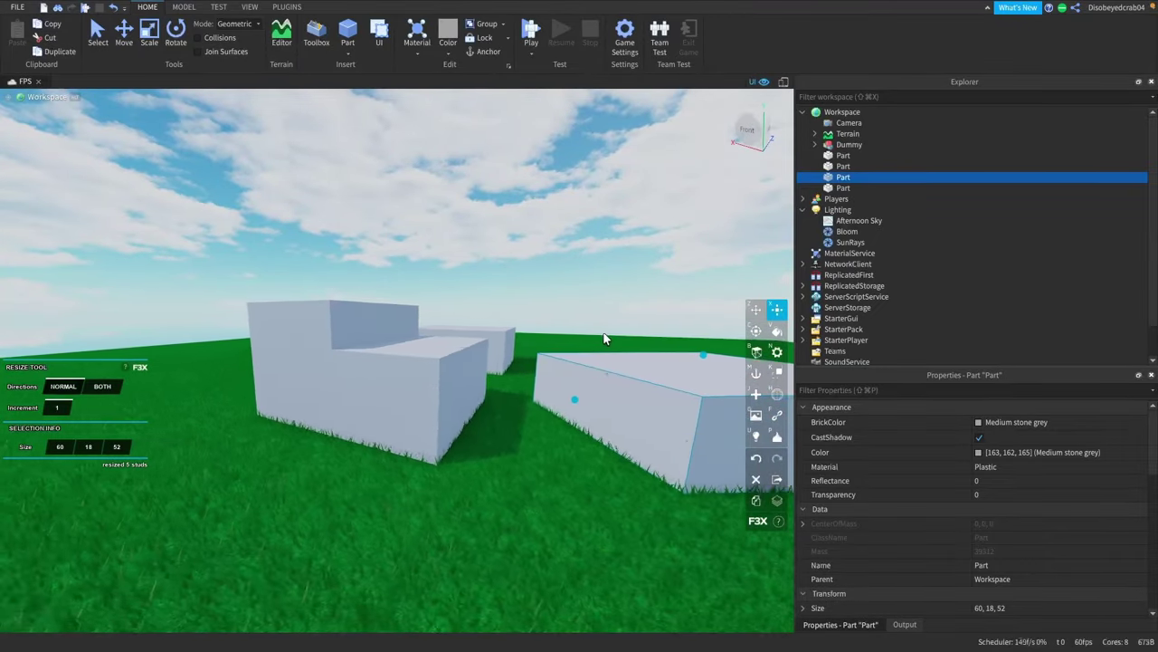
pyautogui.press('w')
pyautogui.moveTo(605, 336); pyautogui.dragTo(606, 338, button='right')
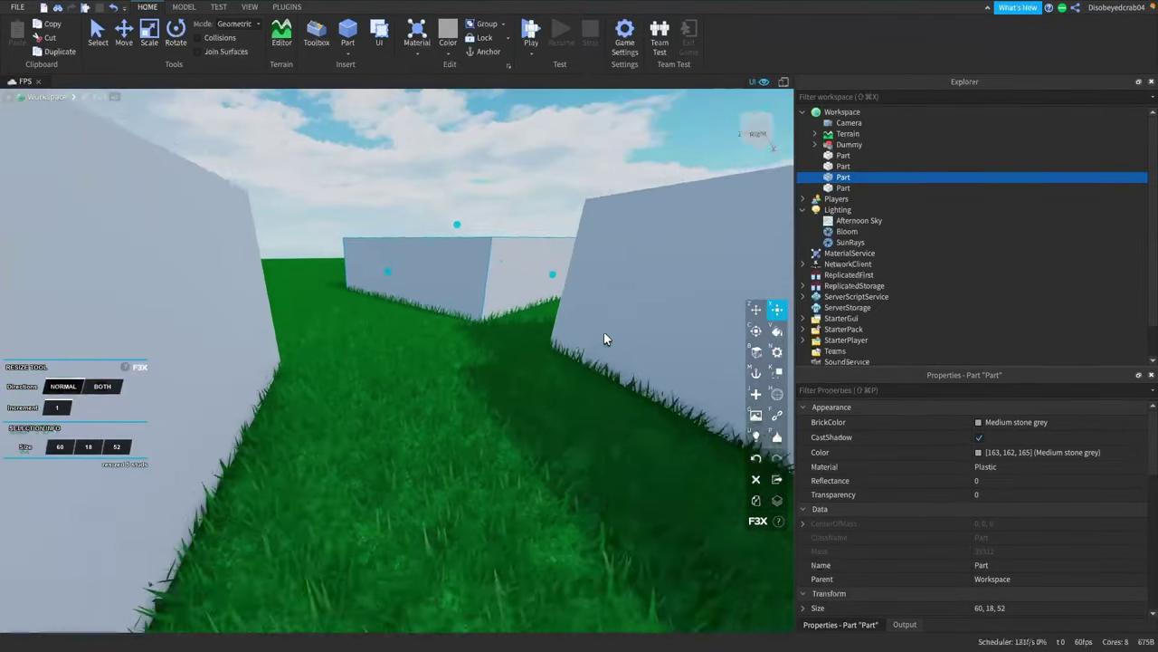
pyautogui.moveTo(606, 338); pyautogui.dragTo(606, 338, button='right')
pyautogui.press('s')
pyautogui.moveTo(385, 294); pyautogui.dragTo(387, 313, button='right')
pyautogui.press('w')
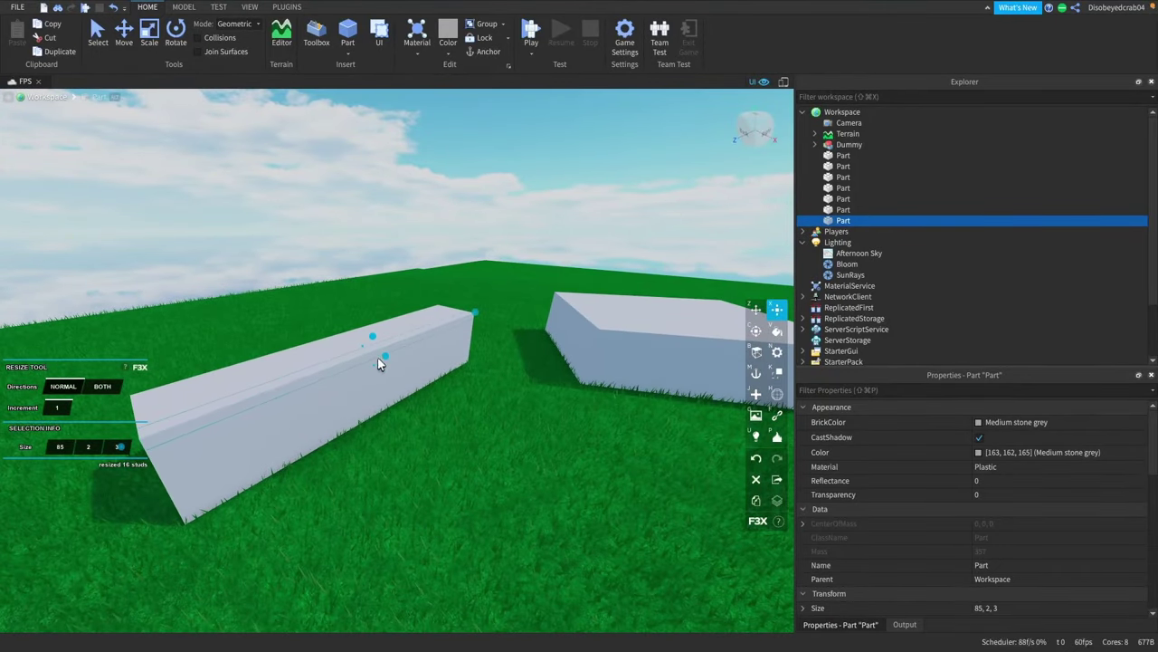
# Extend the thin slab outward from the long wall to 85 × 2 × 36 studs and adjust its edge.
pyautogui.moveTo(385, 359); pyautogui.dragTo(535, 412)
pyautogui.press('w')
pyautogui.moveTo(553, 421); pyautogui.dragTo(554, 419, button='right')
pyautogui.press('w')
pyautogui.press('s')
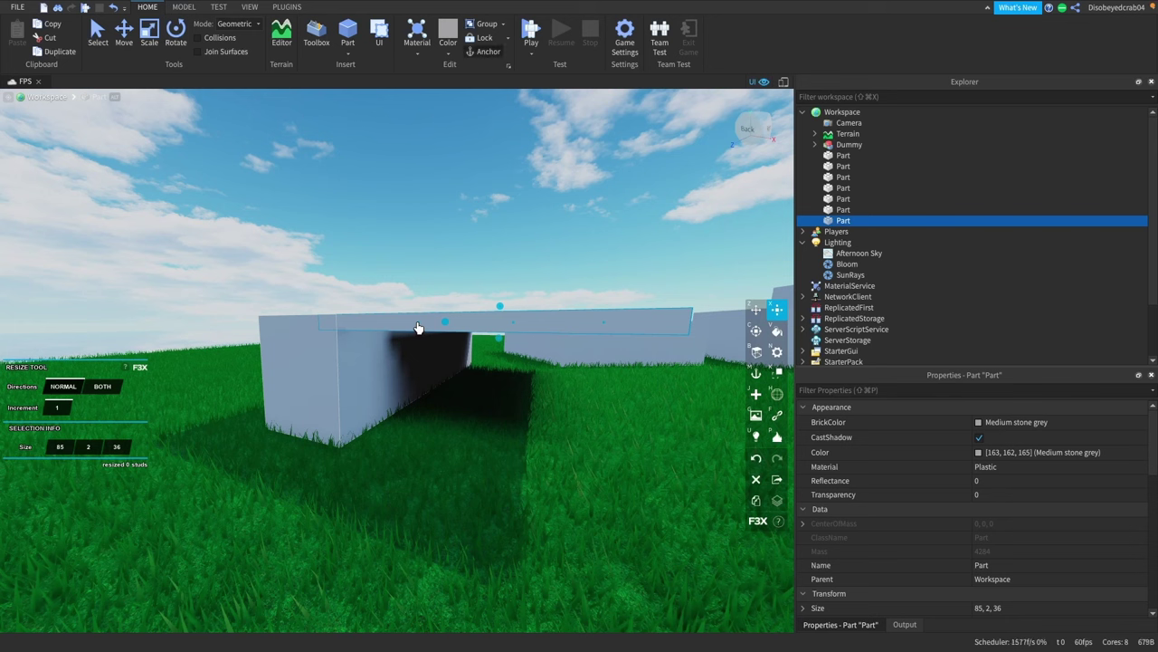
pyautogui.moveTo(418, 328); pyautogui.dragTo(429, 329)
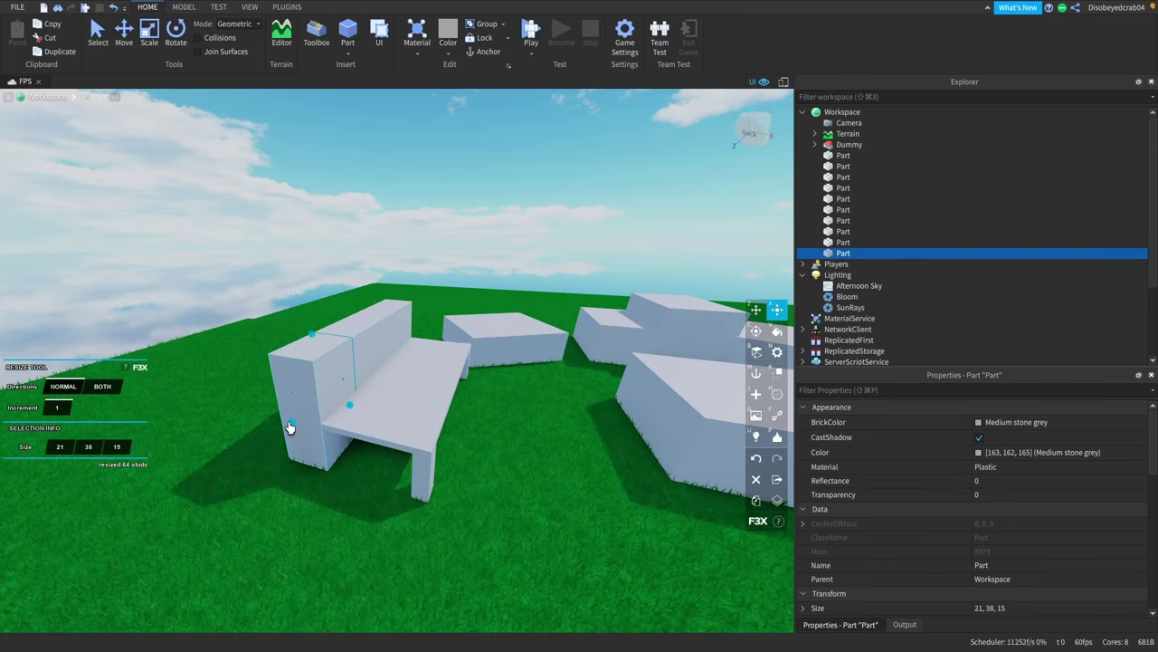
# Resize the tall block at the near end of the long wall to 31 × 38 × 15 studs.
pyautogui.moveTo(288, 424); pyautogui.dragTo(176, 457)
pyautogui.moveTo(342, 385); pyautogui.dragTo(310, 409)
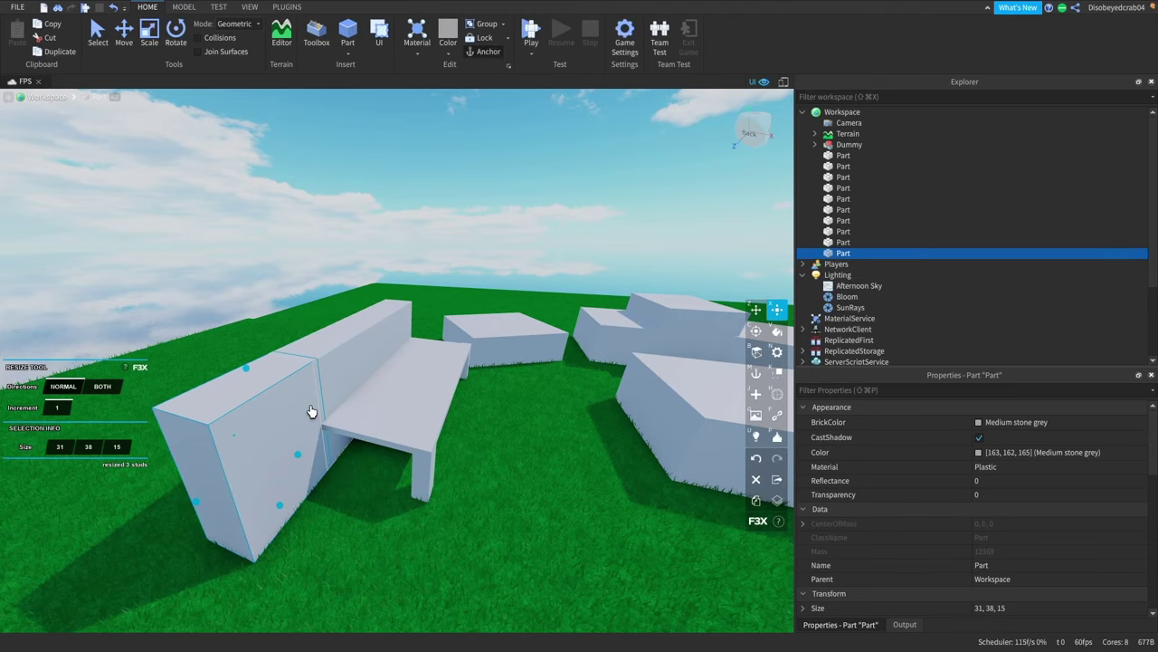
# Shift the support pillar under the slab's corner 1 stud with the F3X Move tool, to position -67.51, 17, -200.553.
pyautogui.moveTo(513, 493); pyautogui.dragTo(512, 405, button='right')
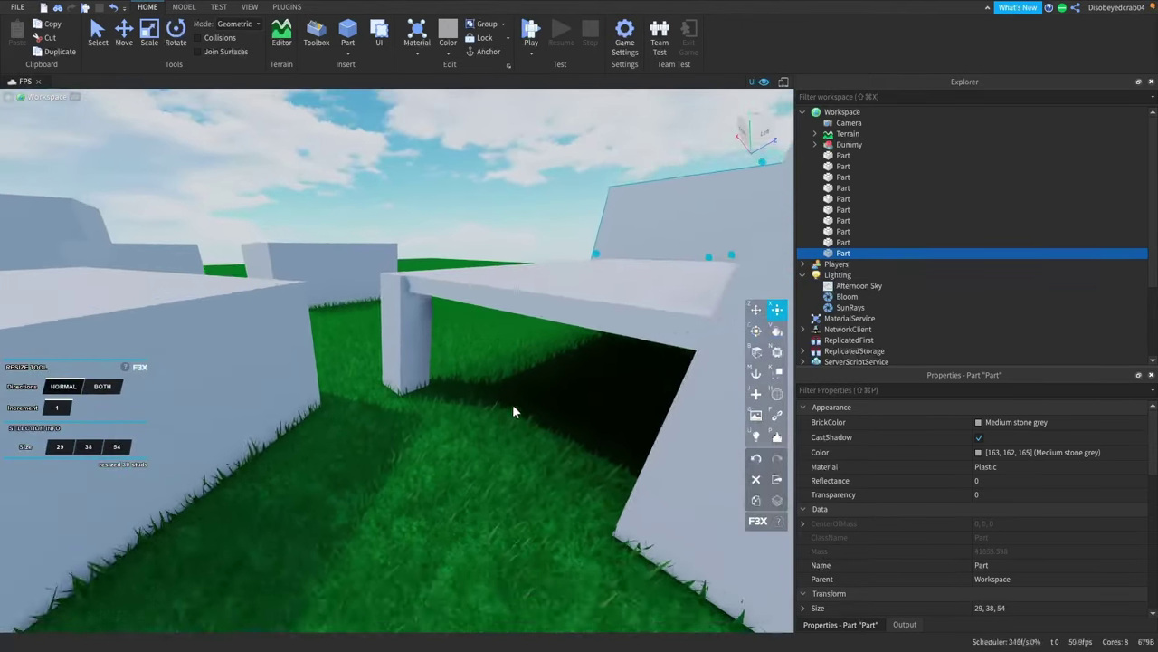
pyautogui.scroll(-1, 512, 371)
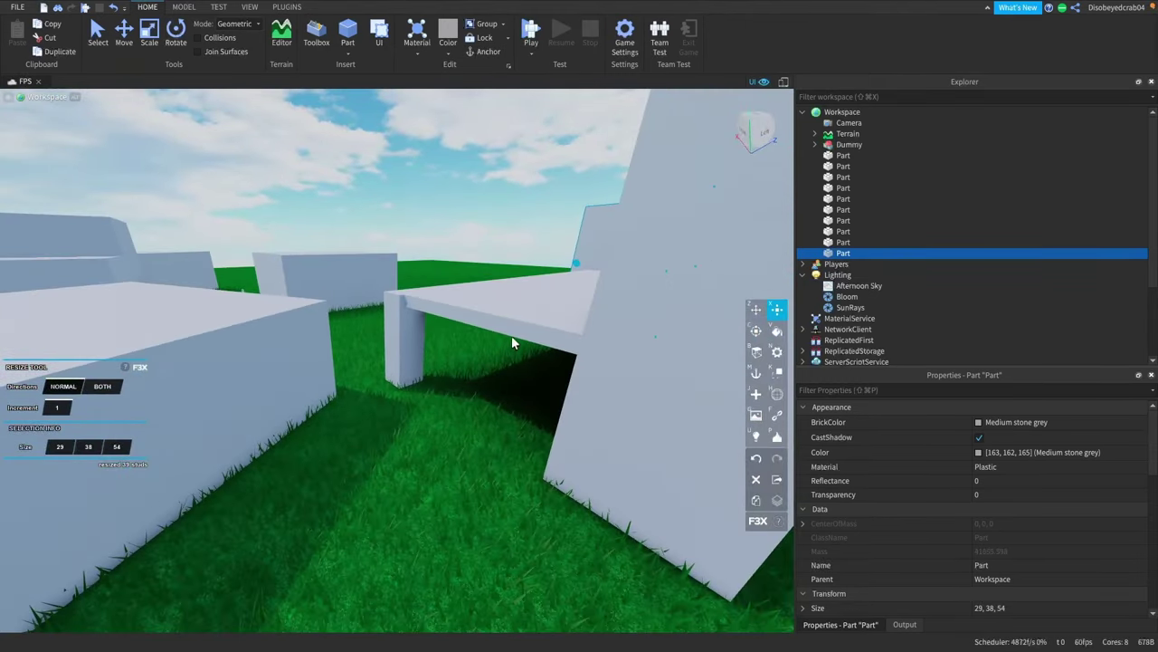
pyautogui.scroll(2, 488, 327)
pyautogui.click(401, 310)
pyautogui.press('c')
pyautogui.press('x')
pyautogui.press('z')
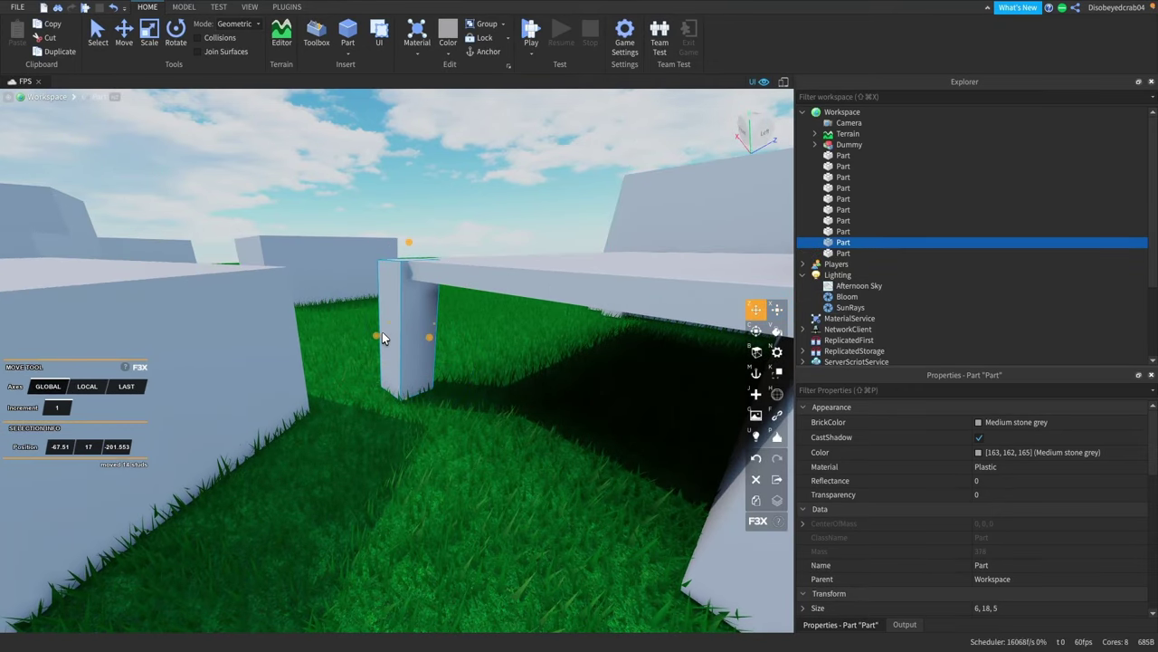
pyautogui.moveTo(377, 335); pyautogui.dragTo(384, 337)
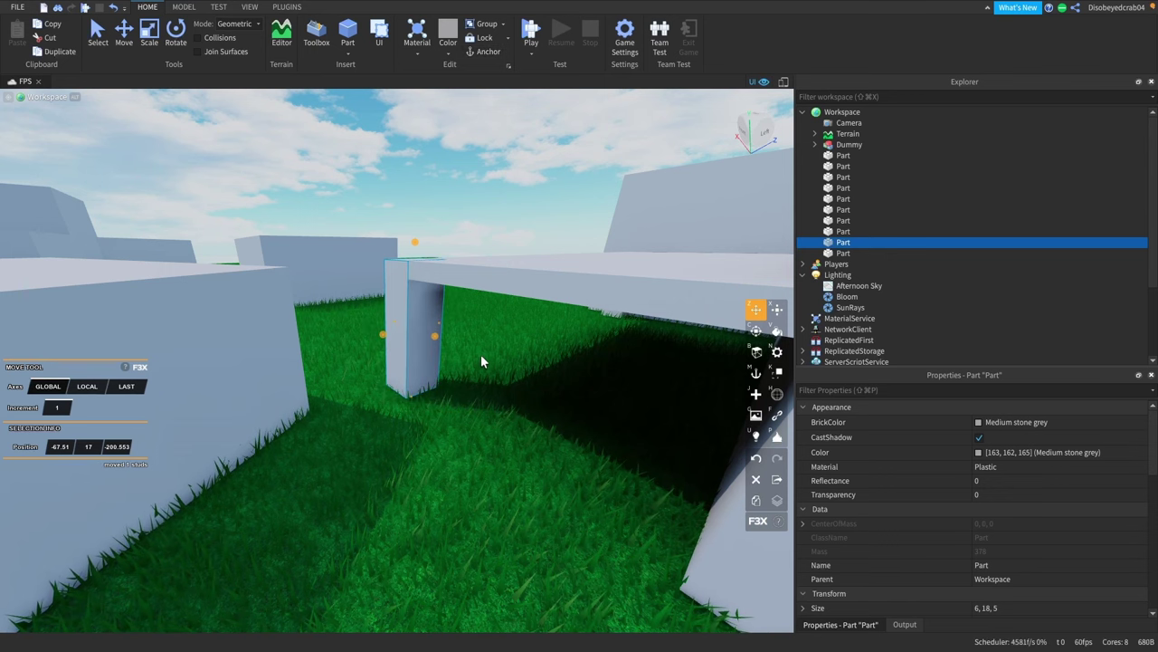
# Insert a Truss into the Workspace.
pyautogui.press('w')
pyautogui.moveTo(480, 354); pyautogui.dragTo(452, 348, button='right')
pyautogui.click(185, 7)
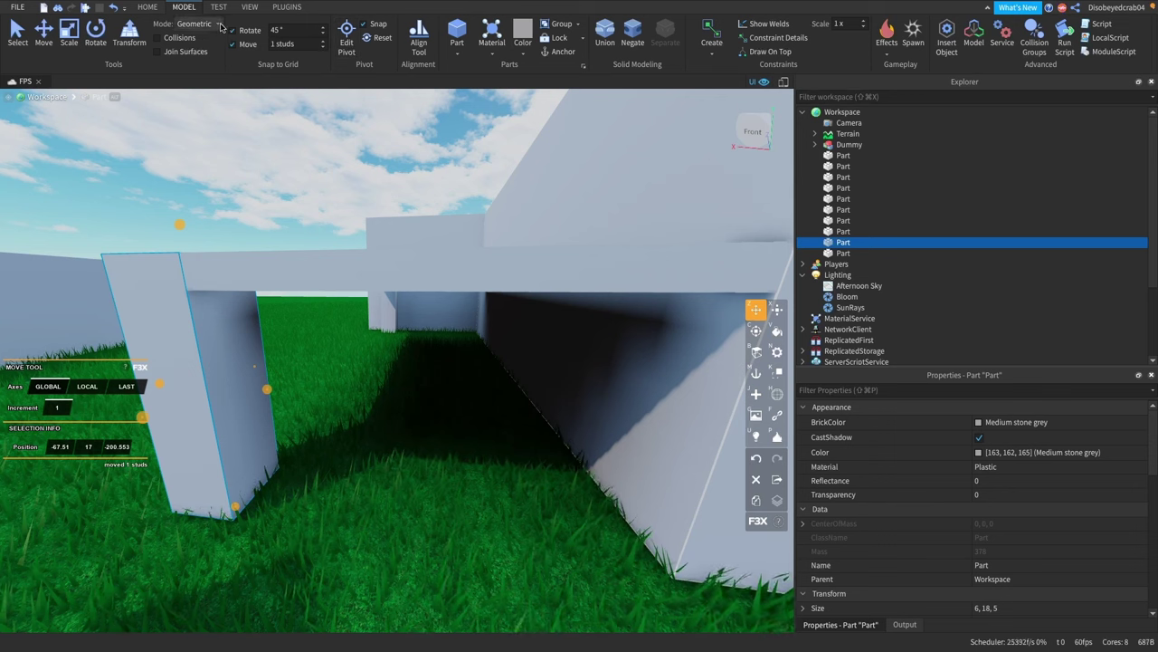
pyautogui.click(147, 7)
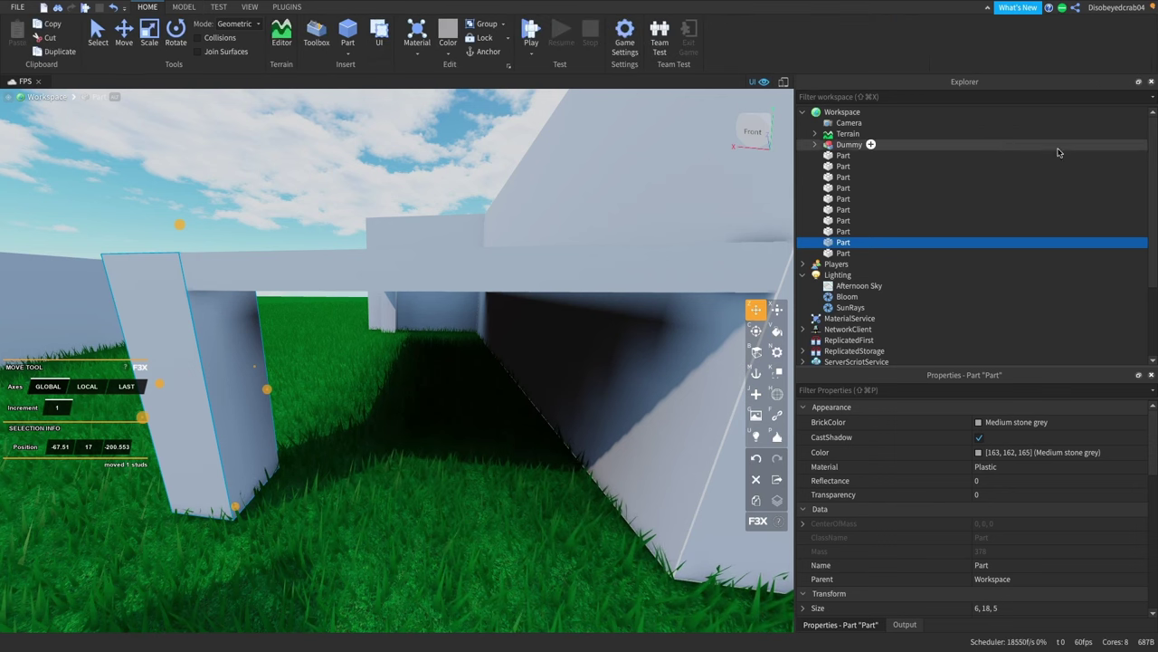
pyautogui.click(868, 112)
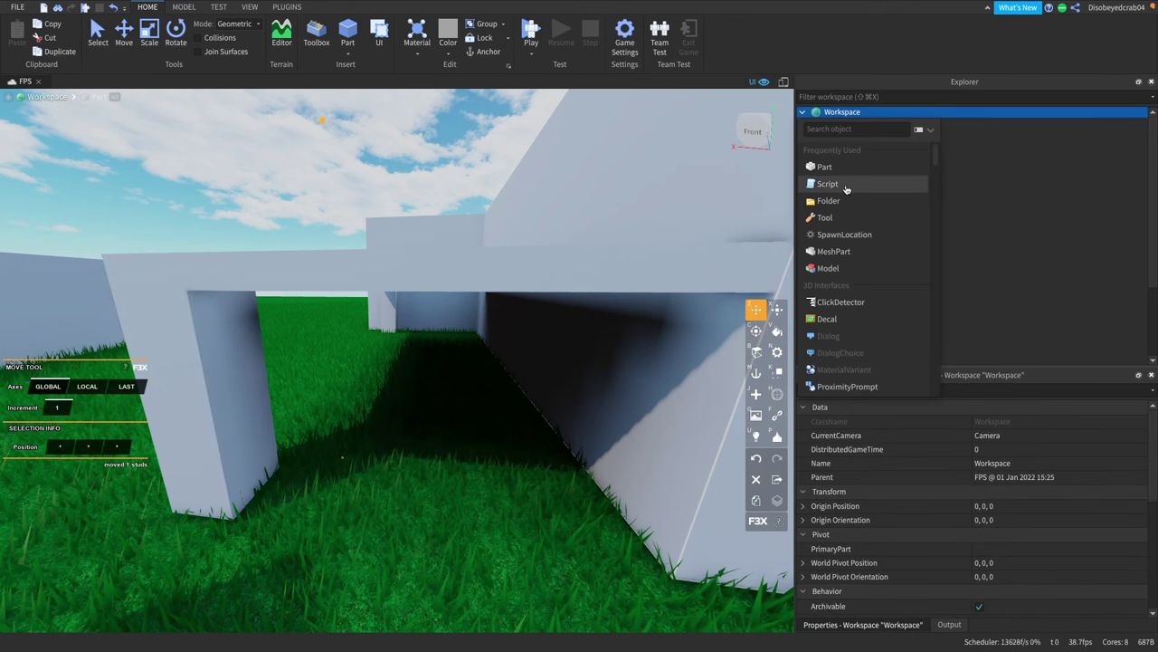
pyautogui.click(849, 150)
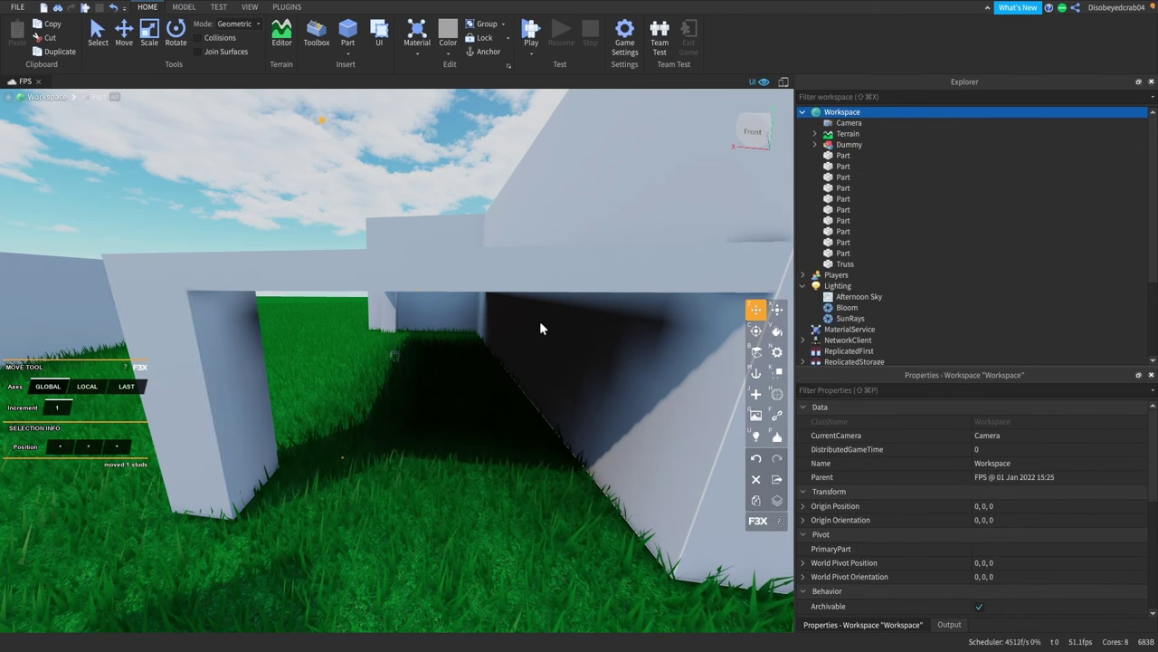
# Move the truss to the foot of the pillar beside the tall block, to position -64, 9, -120.
pyautogui.moveTo(392, 358); pyautogui.dragTo(295, 512)
pyautogui.scroll(-3, 295, 512)
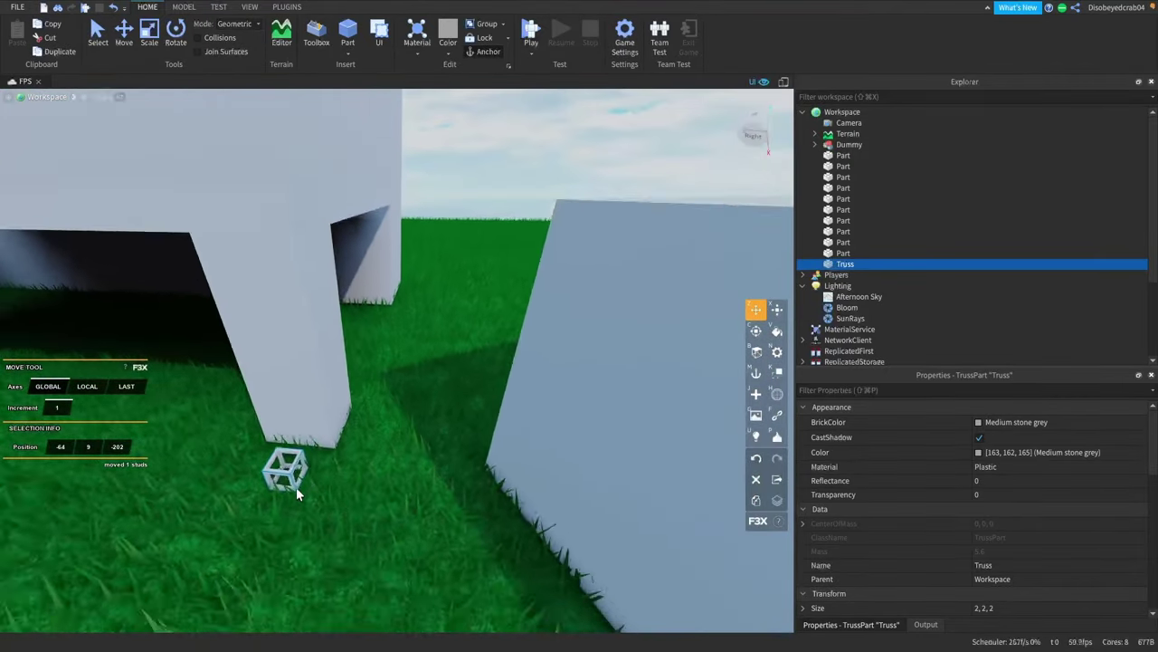
pyautogui.press('w')
pyautogui.moveTo(336, 446); pyautogui.dragTo(354, 437)
pyautogui.press('s')
pyautogui.press('w')
pyautogui.scroll(4, 354, 438)
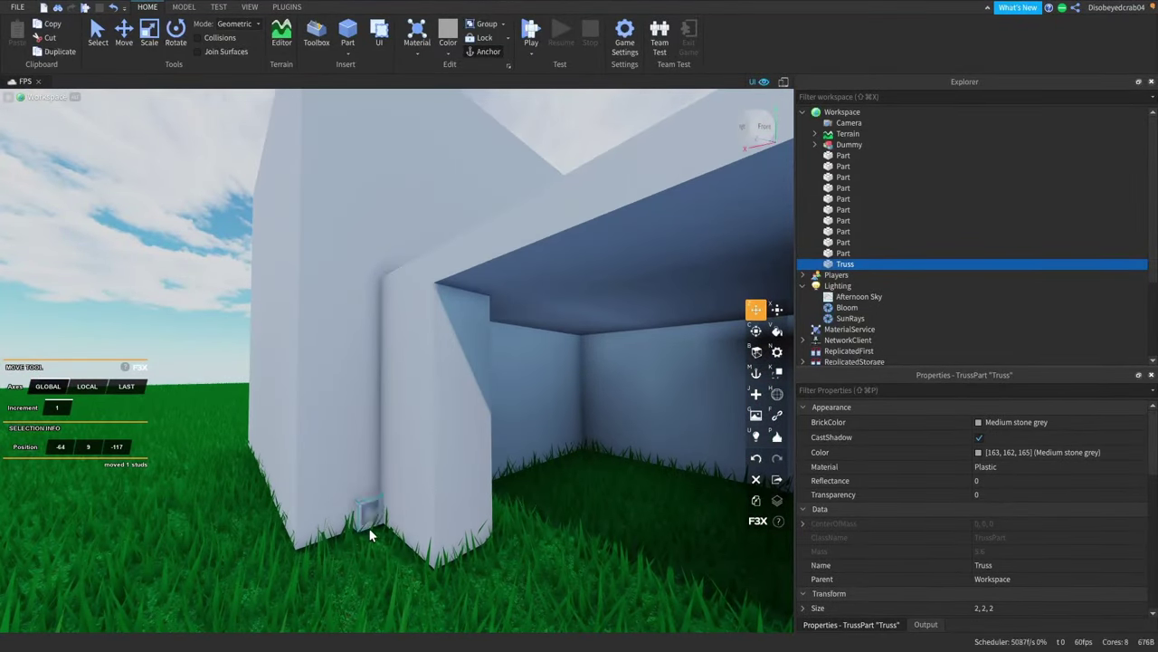
pyautogui.moveTo(375, 548); pyautogui.dragTo(383, 552)
pyautogui.moveTo(612, 415); pyautogui.dragTo(612, 414, button='right')
pyautogui.press('a')
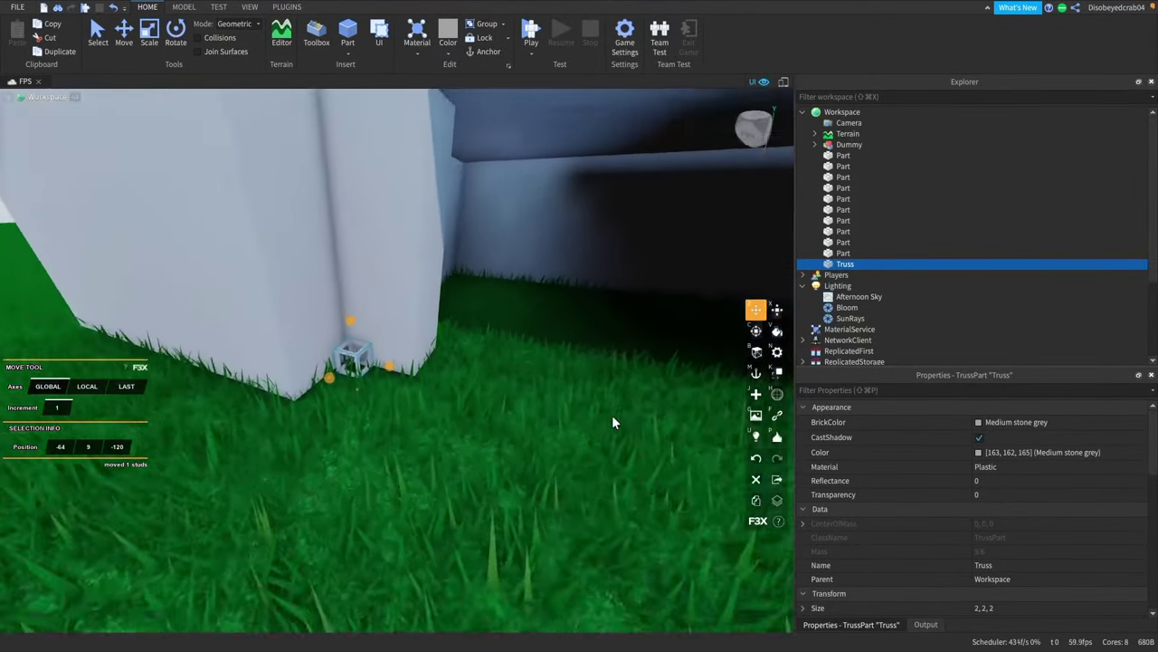
pyautogui.press('s')
pyautogui.moveTo(438, 302); pyautogui.dragTo(456, 288)
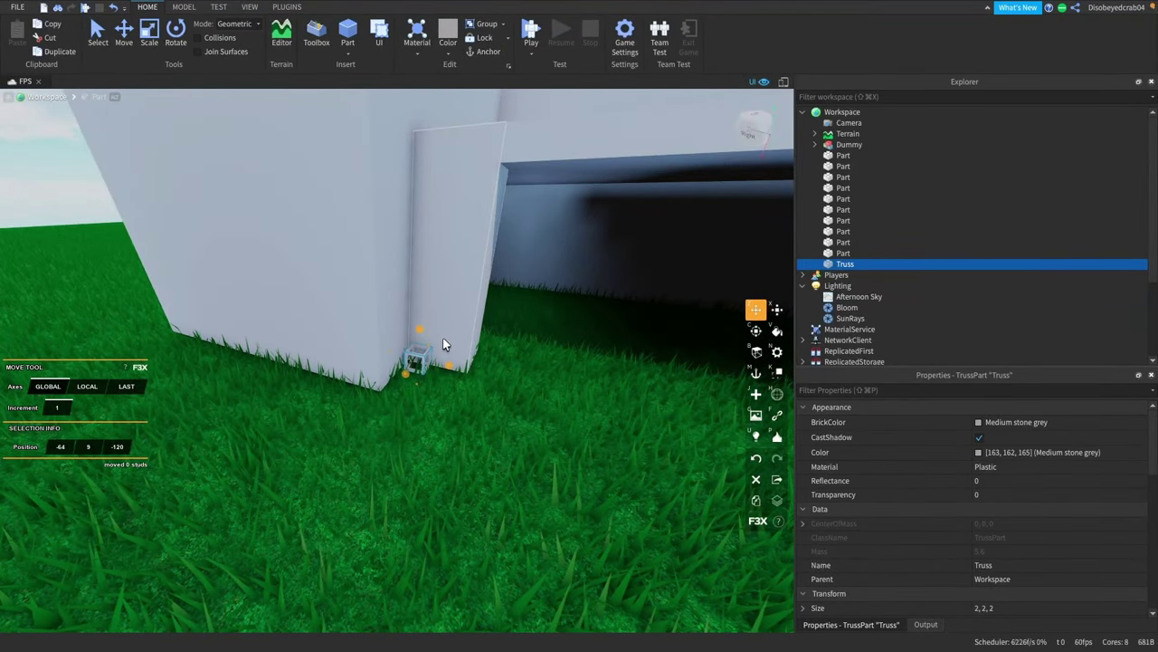
# Stretch the truss upward to the top of the slab, making its size 2 × 20 × 2 studs.
pyautogui.press('x')
pyautogui.moveTo(450, 152); pyautogui.dragTo(440, 109)
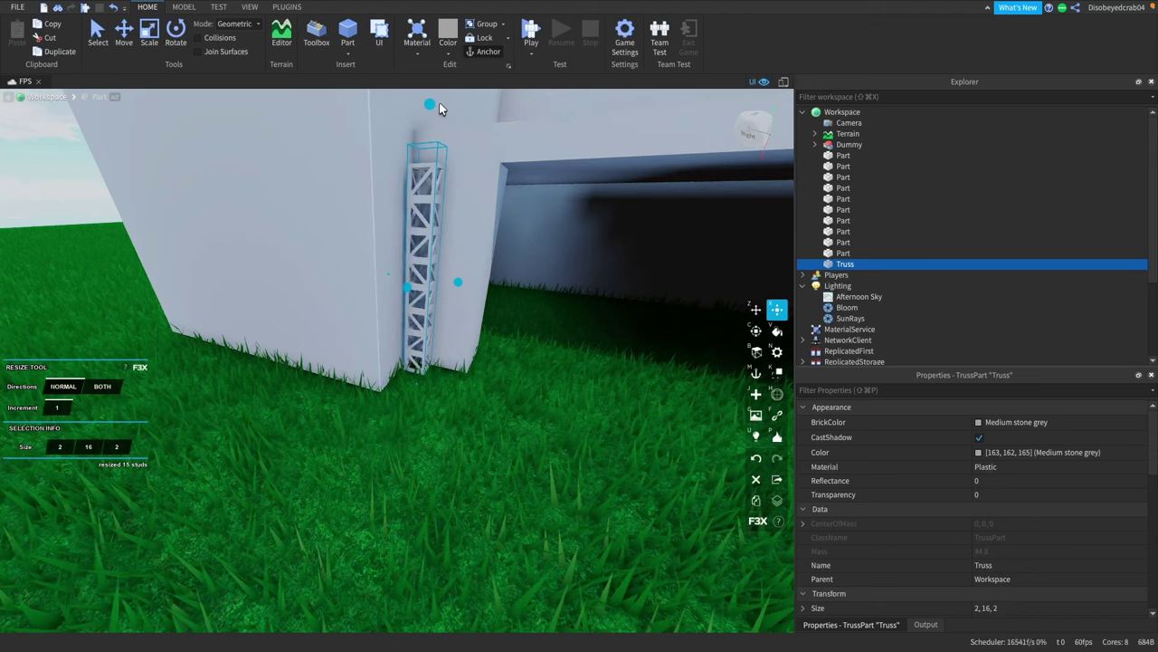
pyautogui.press('s')
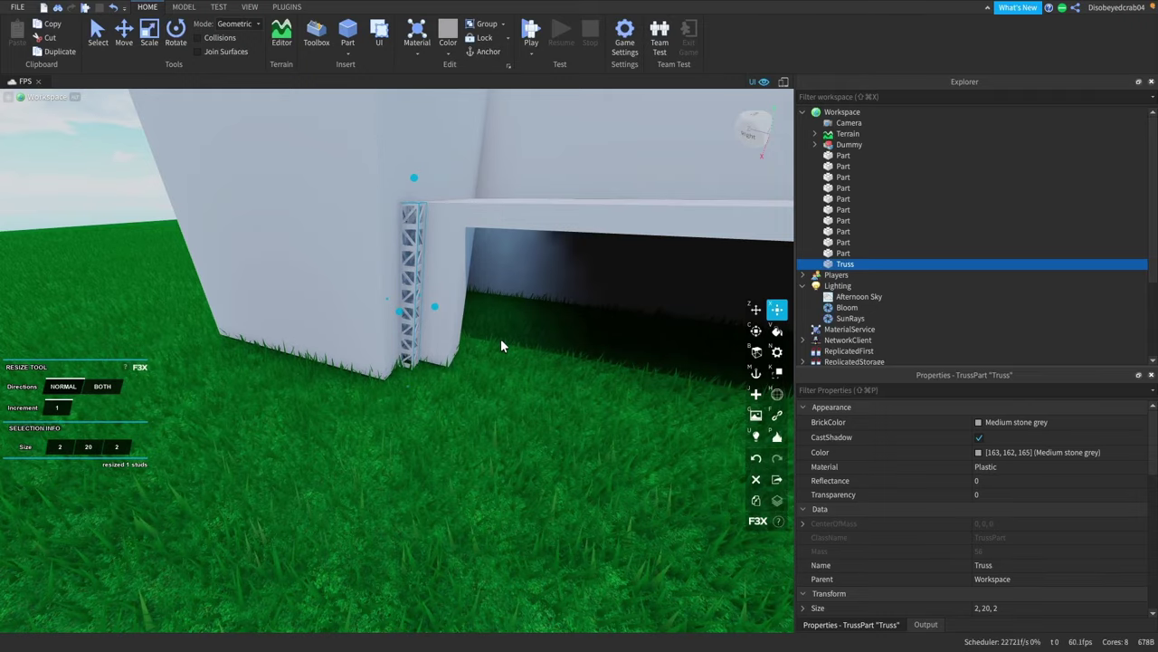
# Examine the truss ladder and the blocked-out buildings from several sides and distances.
pyautogui.press('w')
pyautogui.moveTo(501, 340); pyautogui.dragTo(501, 340, button='right')
pyautogui.press('s')
pyautogui.press('s')
pyautogui.press('a')
pyautogui.scroll(-2, 504, 348)
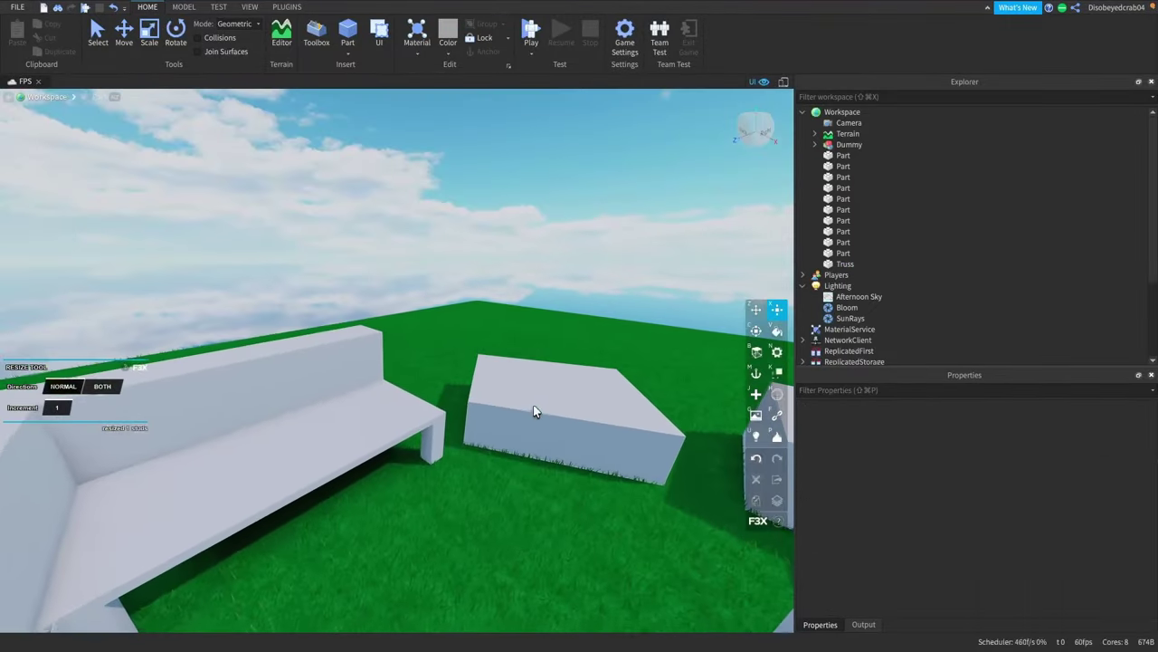
pyautogui.press('w')
pyautogui.moveTo(533, 404); pyautogui.dragTo(502, 384, button='right')
pyautogui.scroll(-5, 506, 392)
pyautogui.scroll(5, 506, 393)
pyautogui.press('w')
pyautogui.press('a')
pyautogui.press('w')
pyautogui.moveTo(440, 377); pyautogui.dragTo(530, 366)
pyautogui.press('w')
pyautogui.moveTo(534, 366); pyautogui.dragTo(531, 366, button='right')
pyautogui.press('d')
pyautogui.moveTo(530, 365); pyautogui.dragTo(556, 383)
pyautogui.press('d')
pyautogui.moveTo(556, 383); pyautogui.dragTo(555, 384, button='right')
# Set the material of the tall block behind the dummy to Concrete.
pyautogui.click(487, 428)
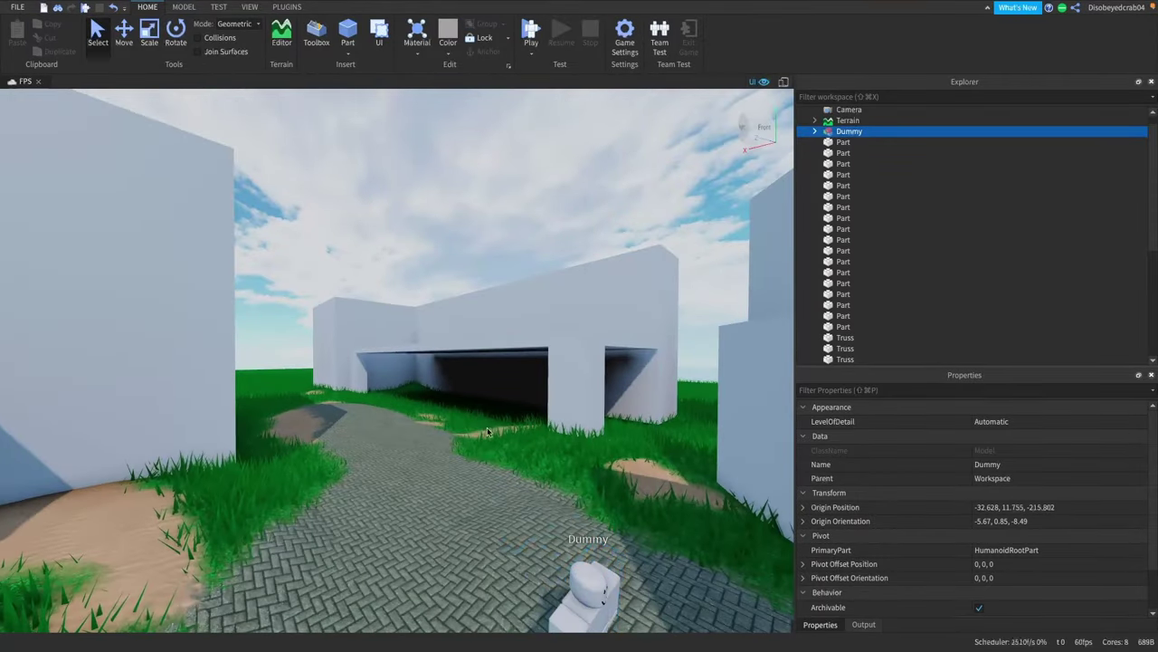
pyautogui.press('a')
pyautogui.moveTo(477, 440); pyautogui.dragTo(476, 441, button='right')
pyautogui.press('w')
pyautogui.press('w')
pyautogui.press('a')
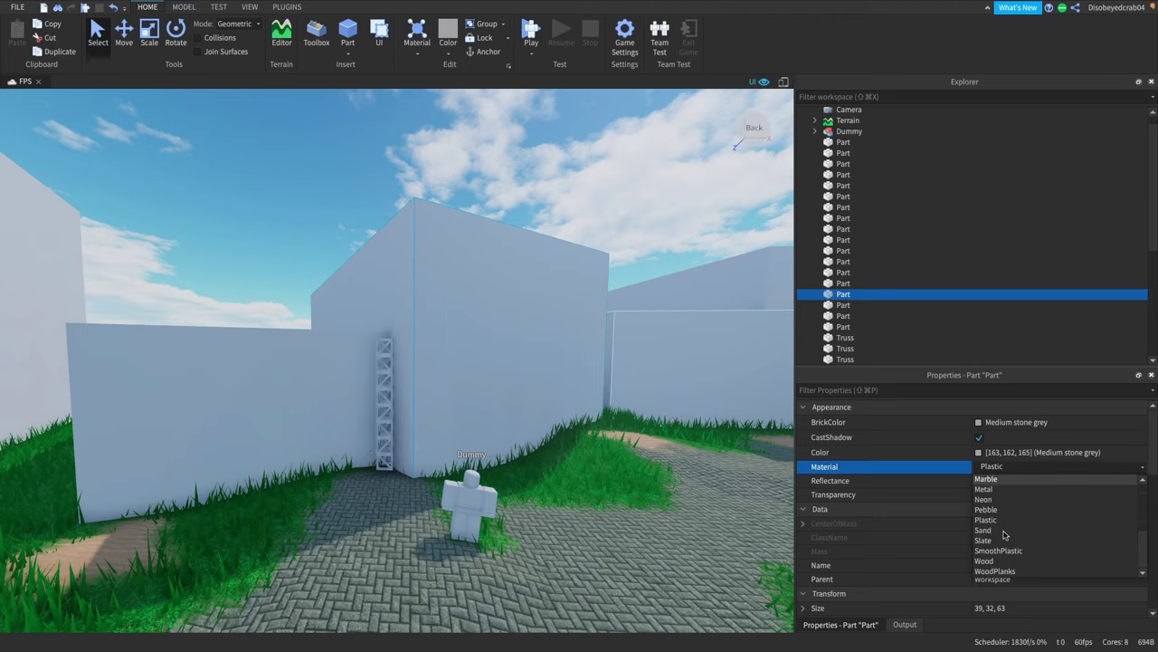
pyautogui.click(990, 500)
# Set the material of the low block beside the truss ladder to Concrete and deselect it.
pyautogui.moveTo(253, 369); pyautogui.dragTo(254, 369, button='right')
pyautogui.scroll(-2, 255, 370)
pyautogui.click(255, 370)
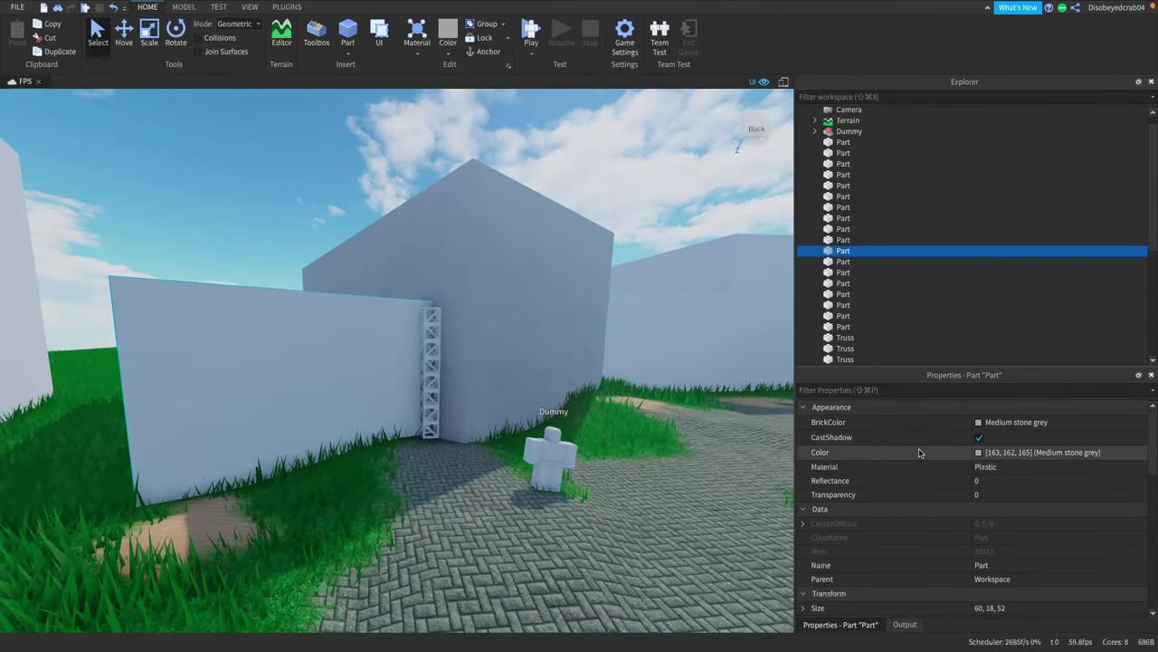
pyautogui.press('c')
pyautogui.press('c')
pyautogui.click(696, 478)
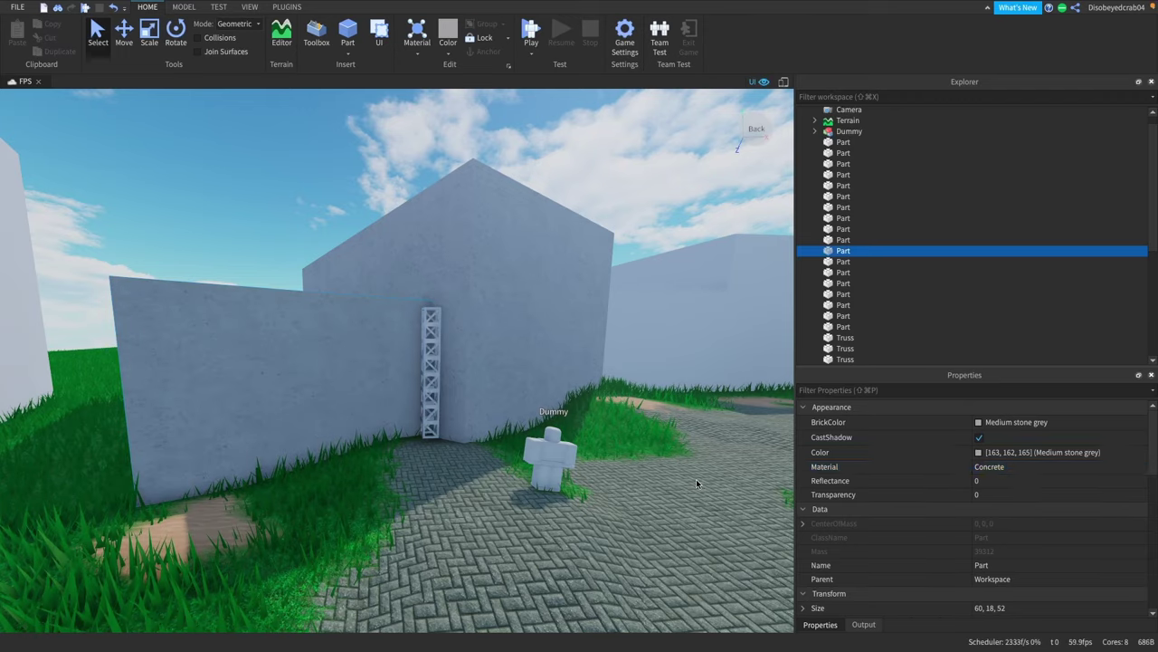
# Examine the concrete surfaces of the two joined blocks around the ladder and the dummy.
pyautogui.scroll(-5, 696, 479)
pyautogui.scroll(5, 696, 479)
pyautogui.moveTo(696, 478); pyautogui.dragTo(696, 479, button='right')
pyautogui.click(502, 364)
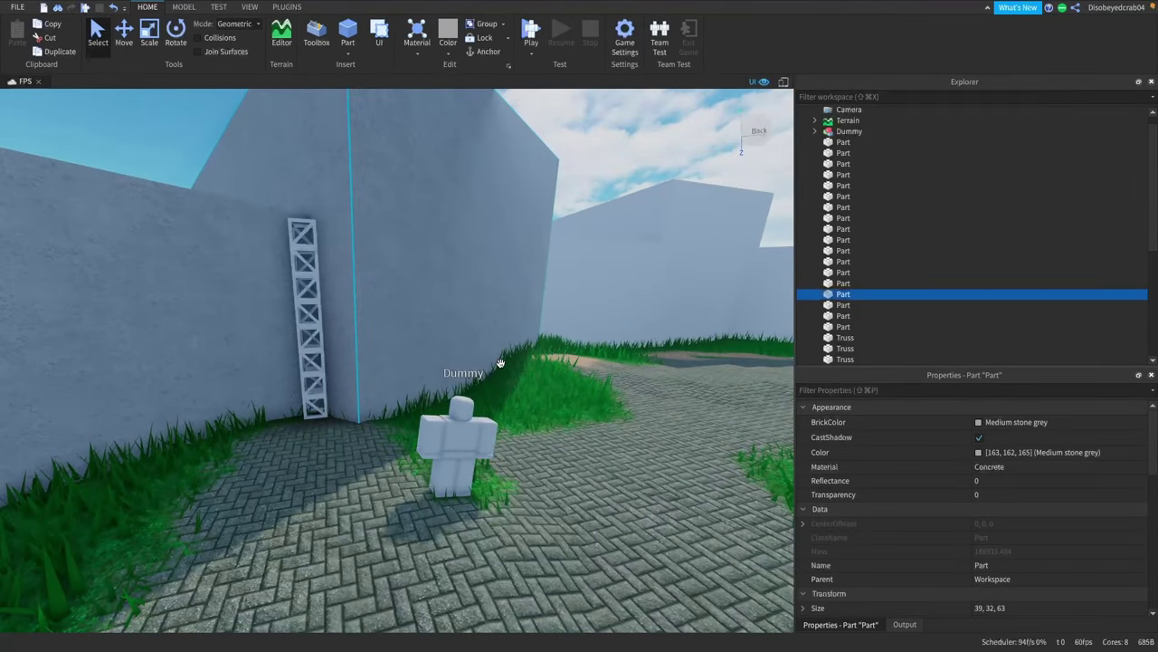
pyautogui.click(561, 379)
pyautogui.click(468, 303)
pyautogui.press('d')
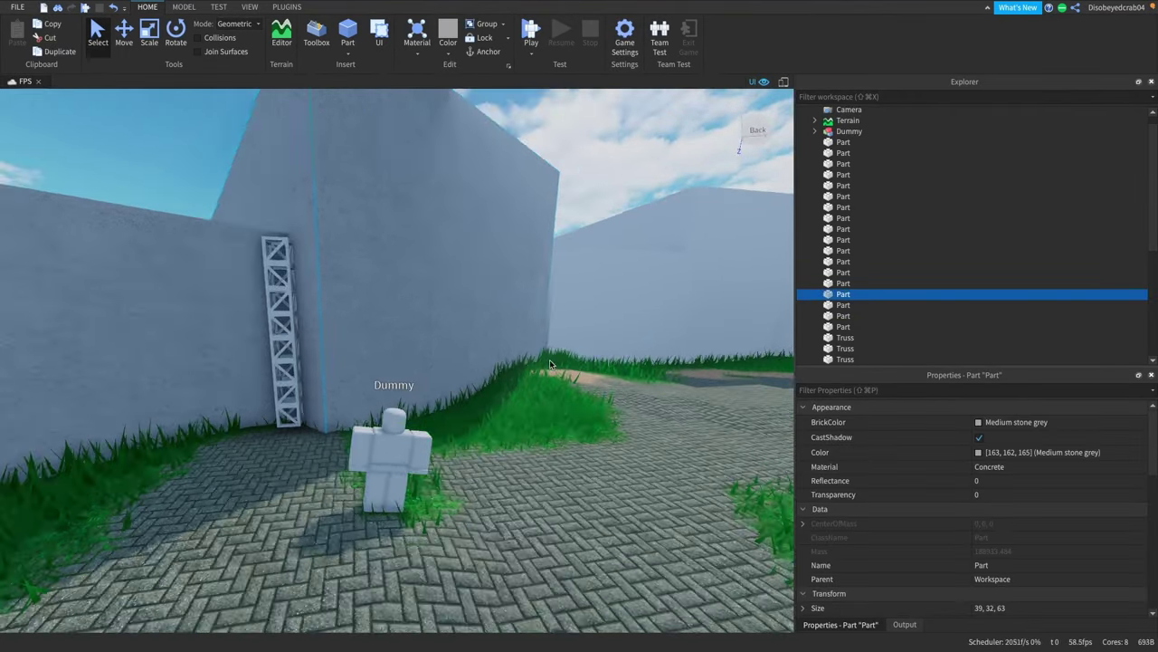
pyautogui.moveTo(550, 361); pyautogui.dragTo(550, 361, button='right')
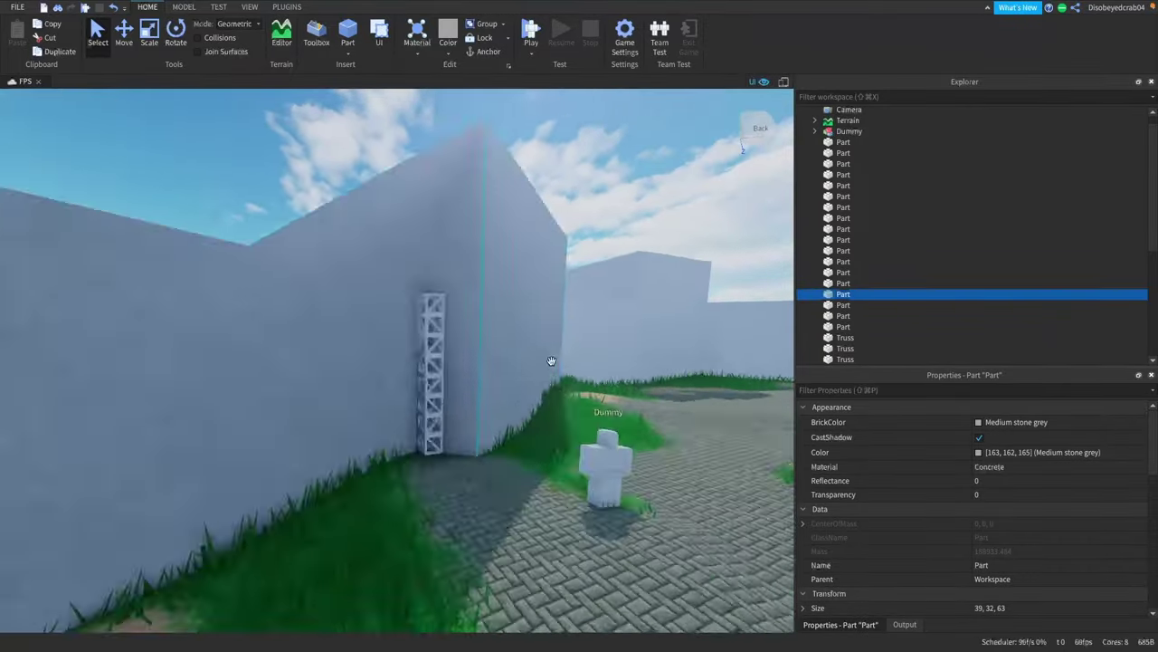
# Select the truss ladder in the corner between the two concrete blocks and examine it up close.
pyautogui.scroll(3, 550, 361)
pyautogui.scroll(-3, 494, 379)
pyautogui.scroll(-2, 494, 378)
pyautogui.scroll(3, 445, 375)
pyautogui.click(462, 376)
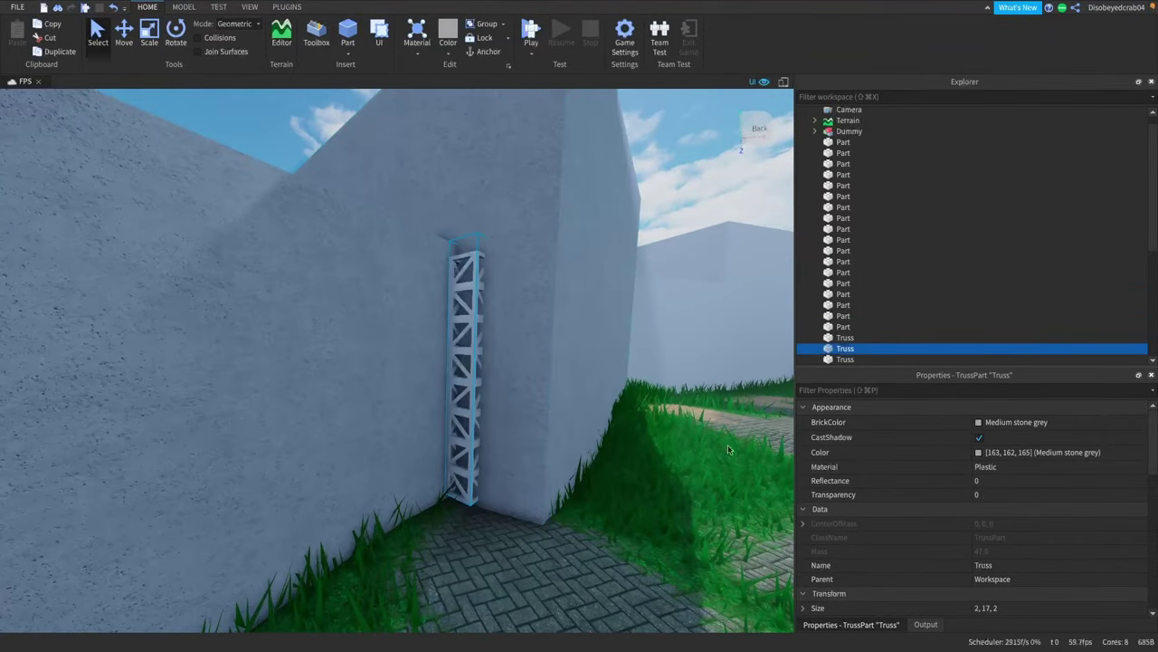
pyautogui.press('super+z')
pyautogui.click(619, 468)
pyautogui.click(466, 445)
pyautogui.scroll(3, 466, 446)
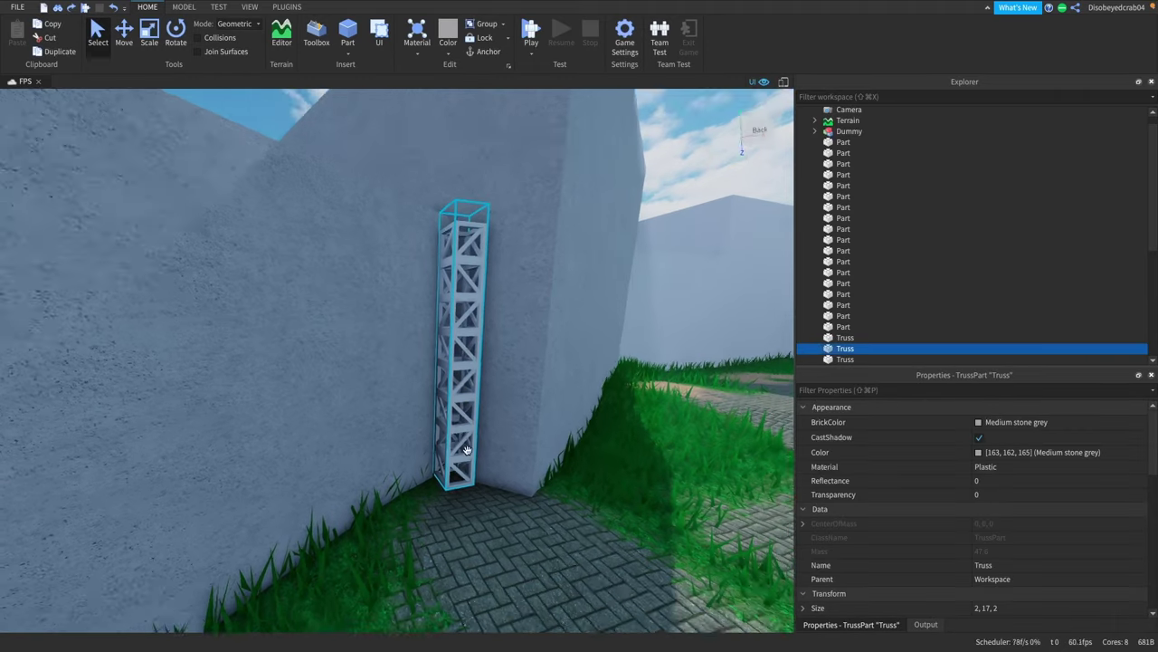
pyautogui.moveTo(466, 448); pyautogui.dragTo(465, 447, button='right')
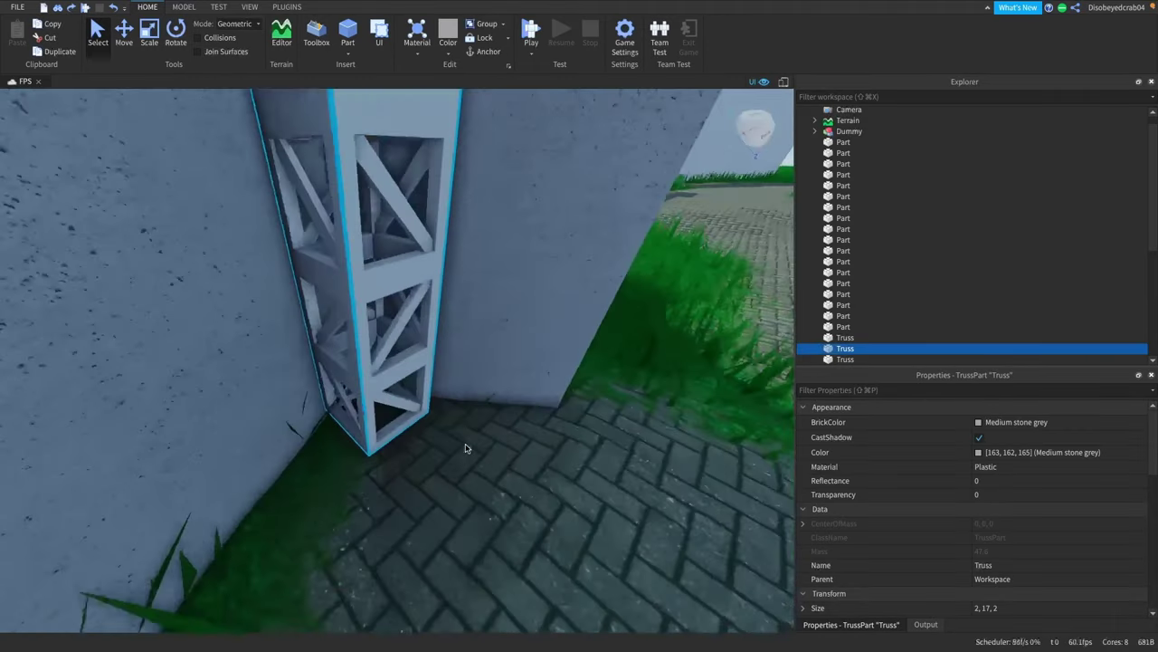
pyautogui.scroll(3, 466, 448)
pyautogui.scroll(-5, 465, 447)
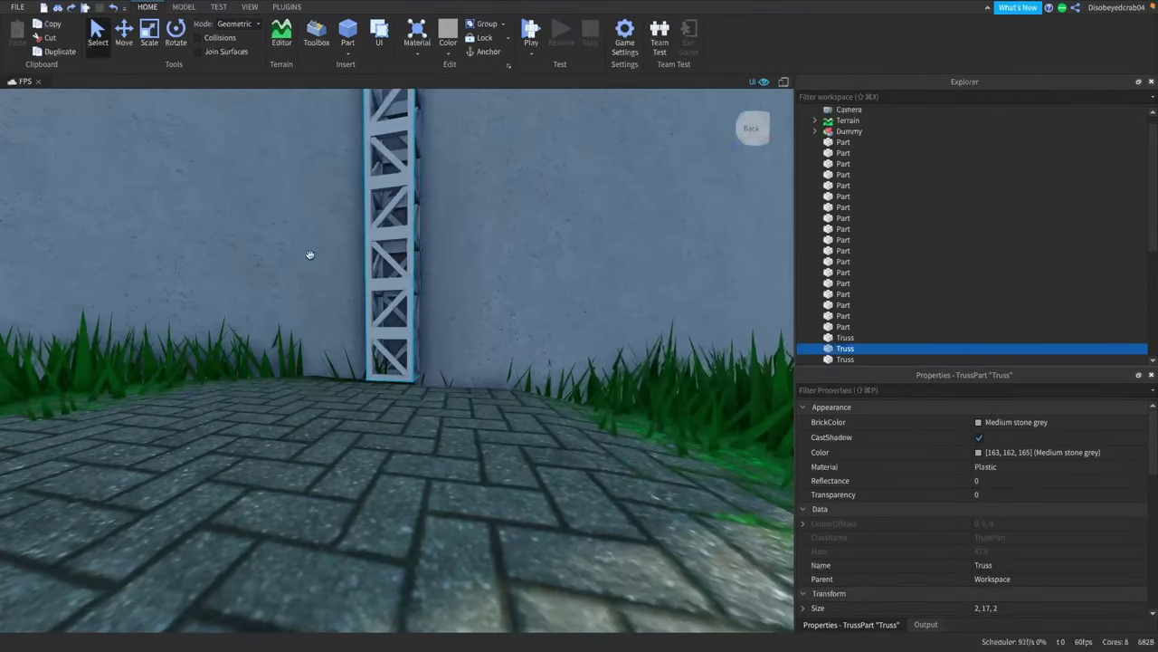
# Check the truss ladder's fit against the concrete blocks with the Scale tool and deselect it.
pyautogui.moveTo(396, 237); pyautogui.dragTo(395, 271)
pyautogui.click(477, 439)
pyautogui.scroll(-5, 477, 439)
pyautogui.moveTo(477, 439); pyautogui.dragTo(477, 439, button='right')
pyautogui.scroll(3, 477, 439)
pyautogui.press('e')
pyautogui.scroll(-3, 477, 439)
pyautogui.click(412, 406)
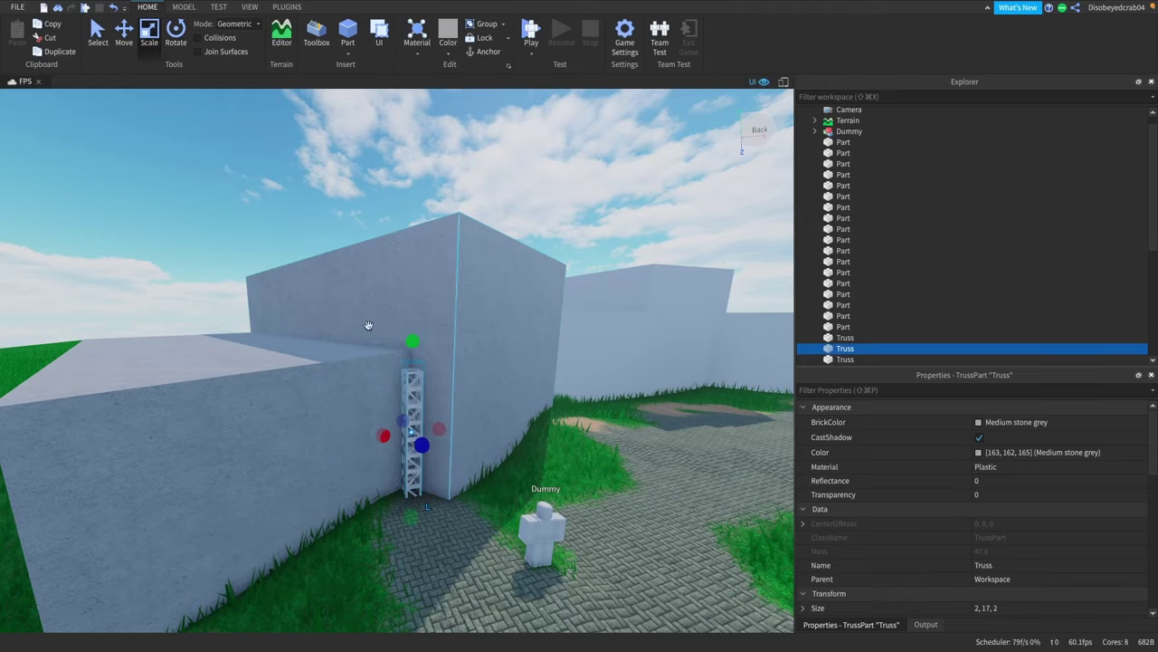
pyautogui.click(584, 452)
# Search the Toolbox images for "grime" to use on the tall concrete wall.
pyautogui.press('w')
pyautogui.moveTo(584, 452); pyautogui.dragTo(568, 386, button='right')
pyautogui.press('w')
pyautogui.press('s')
pyautogui.press('w')
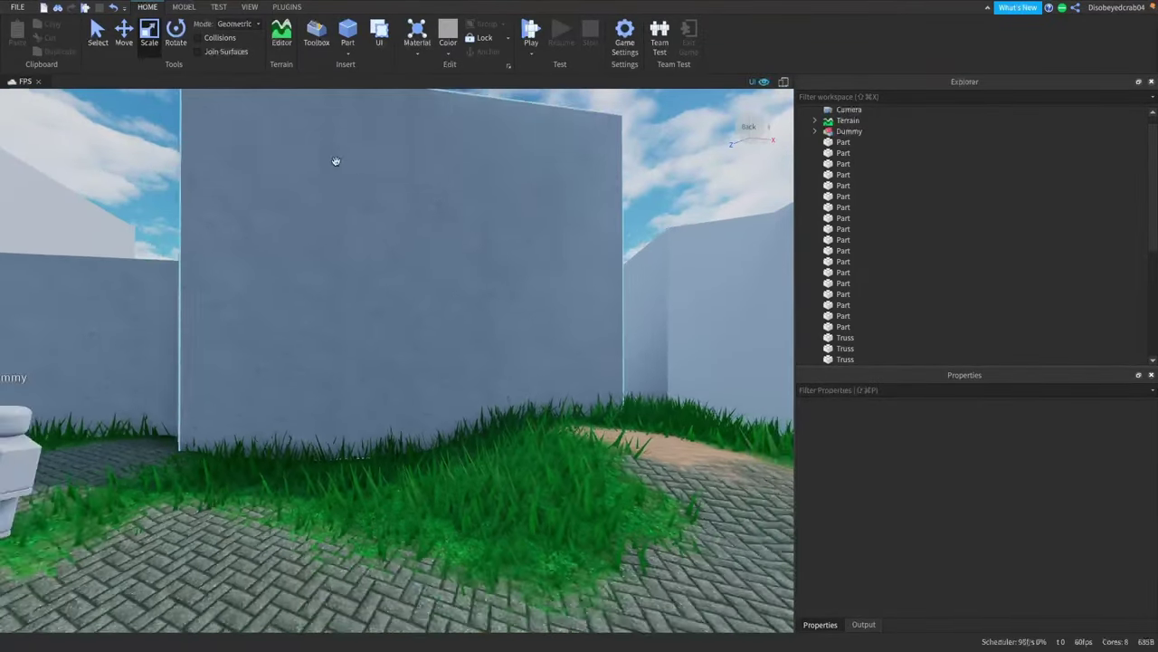
pyautogui.press('s')
pyautogui.press('a')
pyautogui.click(317, 36)
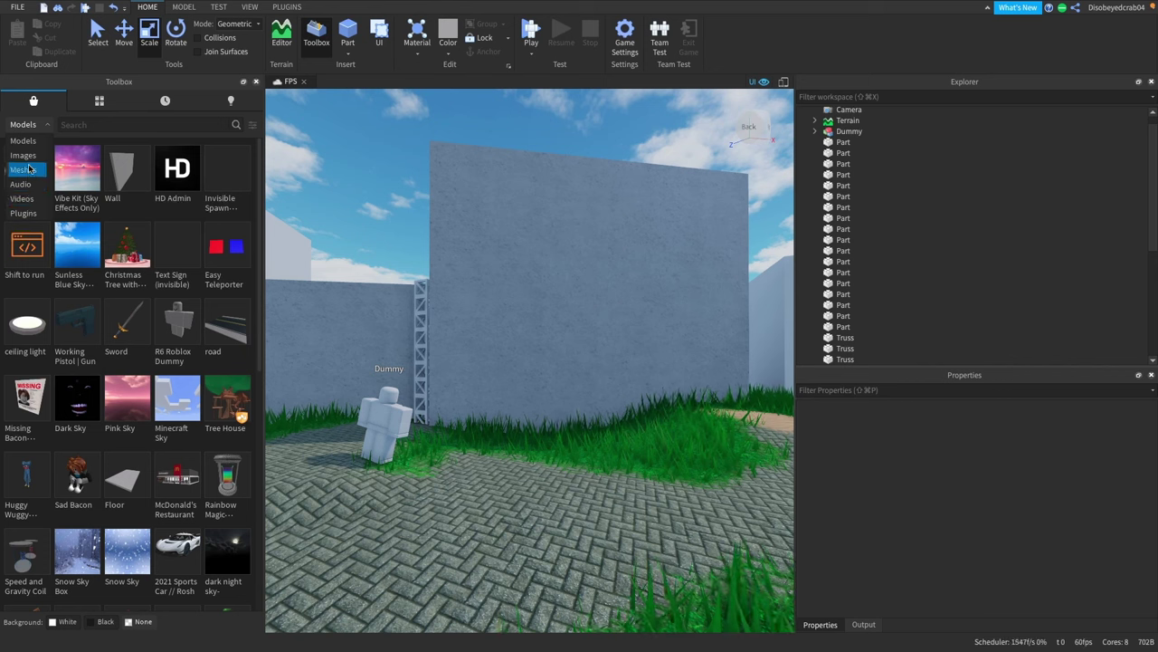
pyautogui.click(38, 158)
pyautogui.click(95, 125)
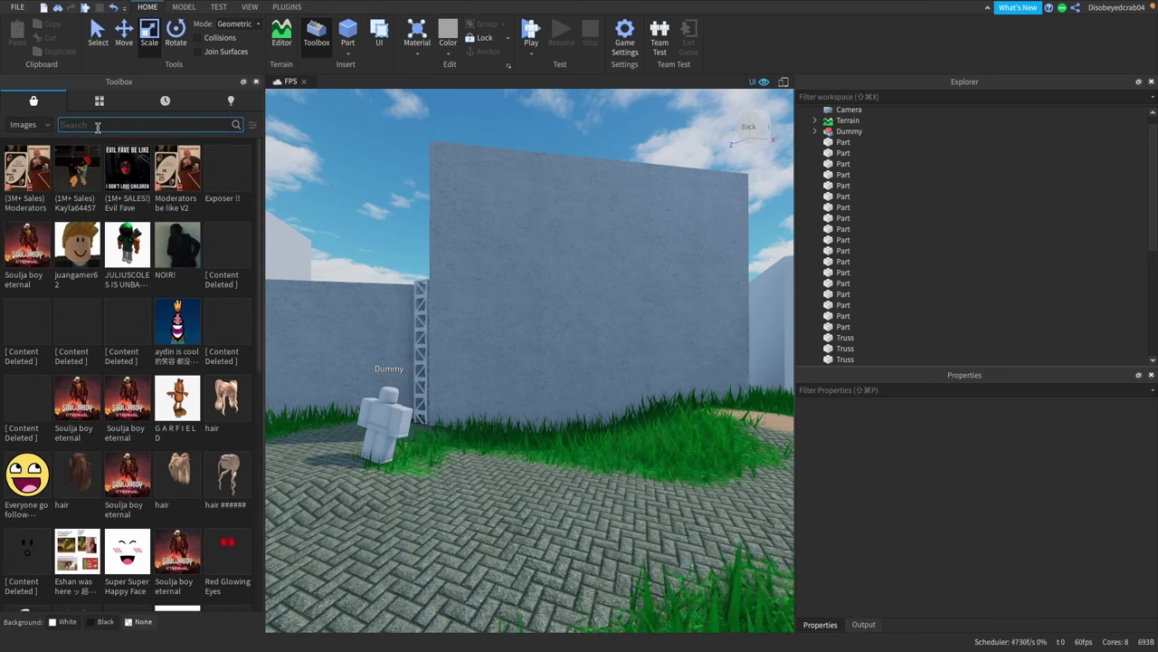
pyautogui.write('FRIME')
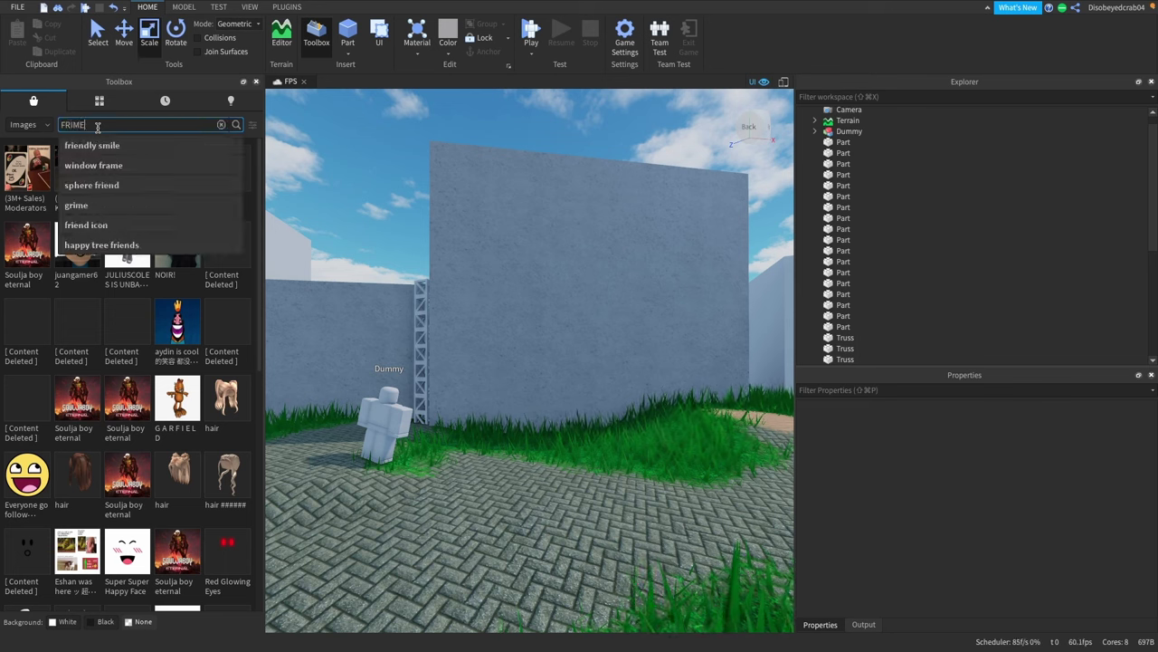
pyautogui.press('BackSpace')
pyautogui.press('BackSpace')
pyautogui.press('BackSpace')
pyautogui.write('grime')
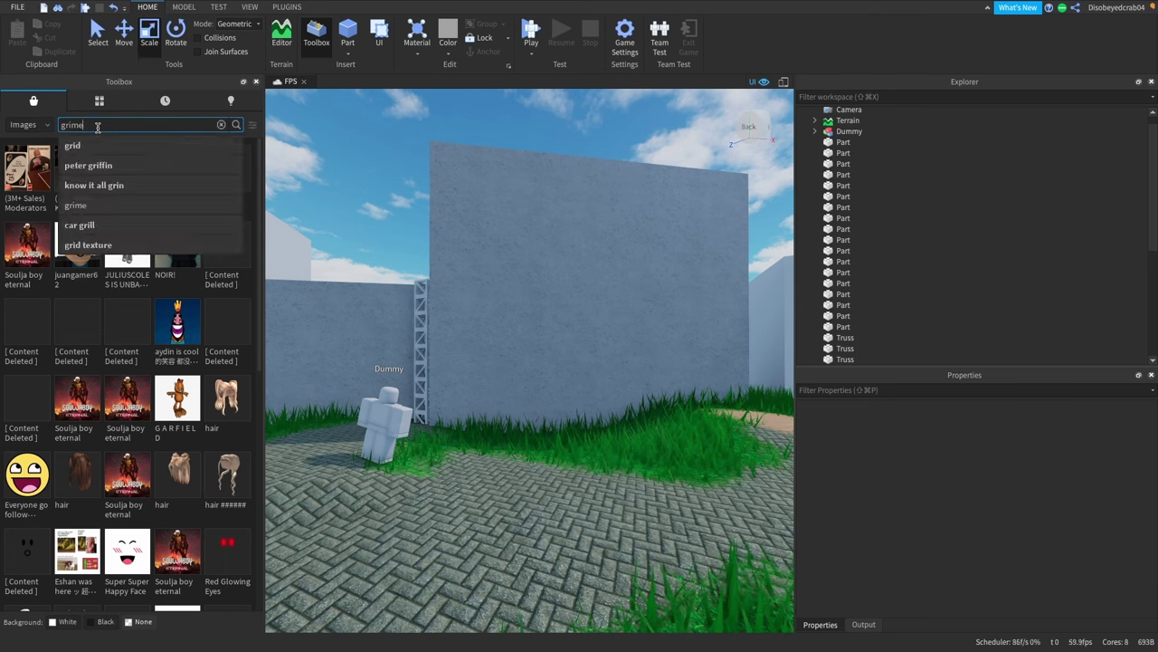
pyautogui.press('Return')
# Insert the dark blotchy Grime image from the search results as a decal.
pyautogui.press('w')
pyautogui.moveTo(585, 398); pyautogui.dragTo(519, 375, button='right')
pyautogui.press('a')
pyautogui.press('s')
pyautogui.scroll(2, 518, 375)
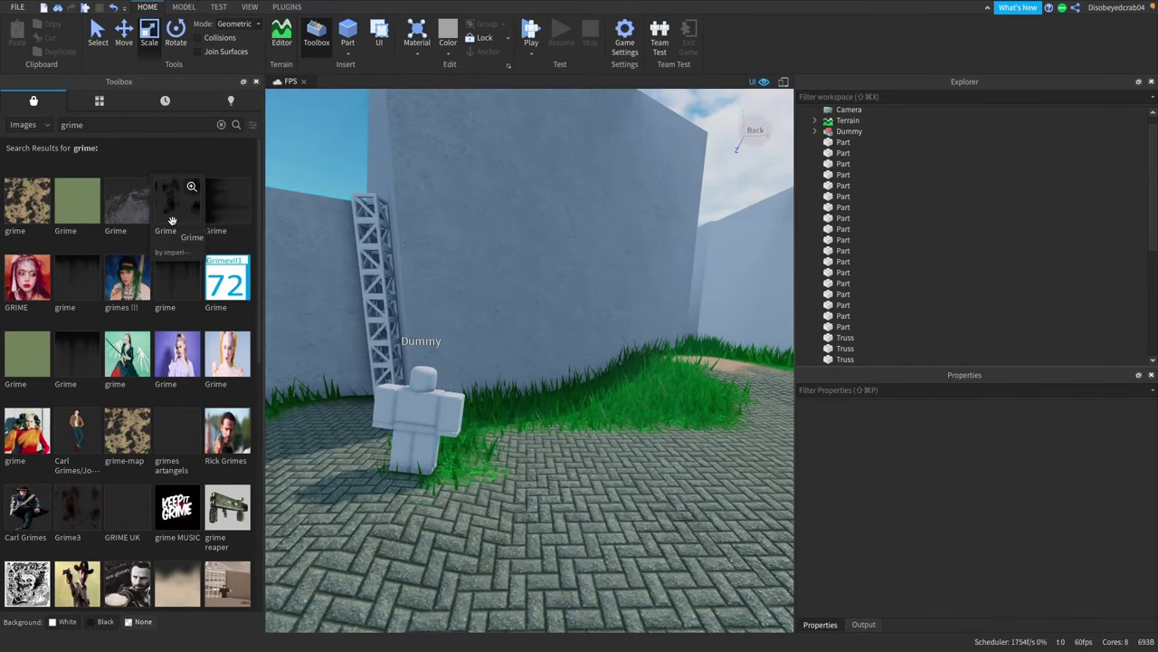
pyautogui.click(175, 222)
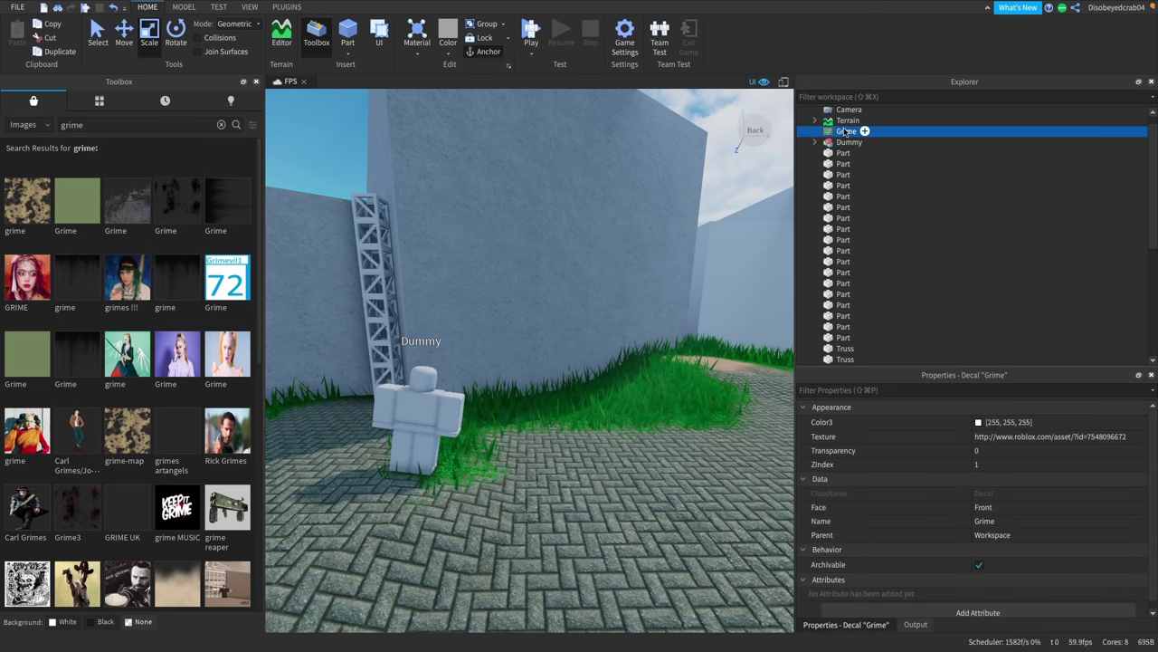
# Copy the Grime decal into the tall concrete block and remove the loose original from the workspace.
pyautogui.moveTo(672, 238); pyautogui.dragTo(670, 238, button='right')
pyautogui.press('s')
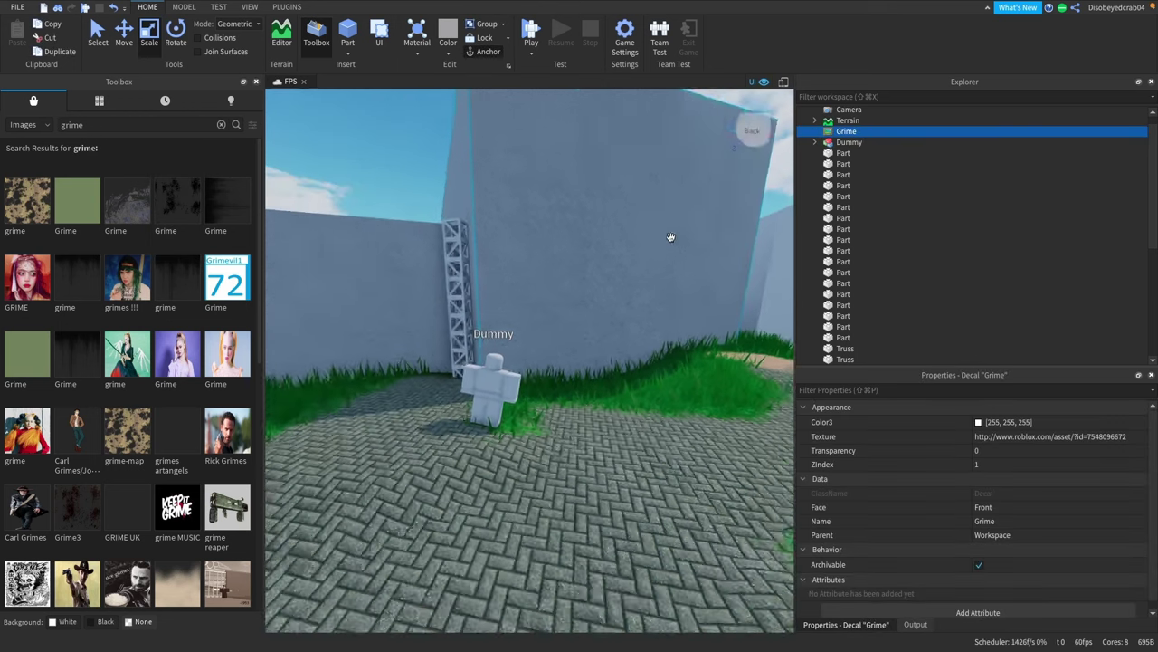
pyautogui.click(645, 236)
pyautogui.click(842, 134)
pyautogui.press('super+c')
pyautogui.click(678, 249)
pyautogui.rightClick(832, 312)
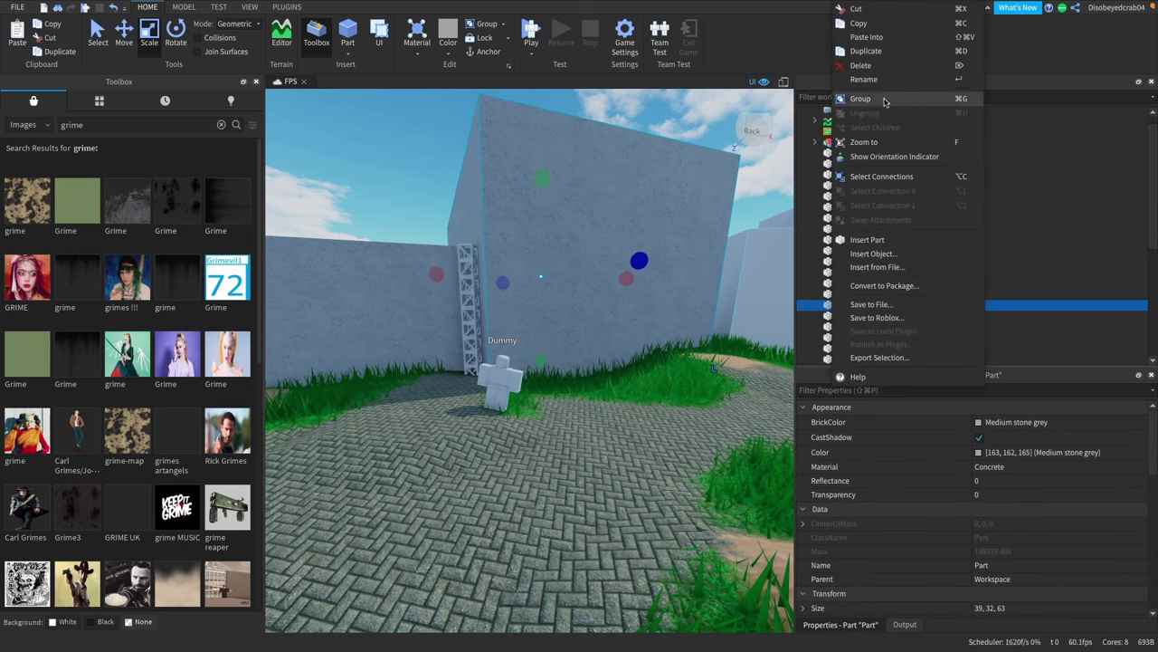
pyautogui.click(867, 37)
pyautogui.moveTo(837, 136); pyautogui.dragTo(659, 251)
# Set the Face of the tall block's Grime decal to Back so it covers the wall facing the dummy.
pyautogui.scroll(10, 659, 252)
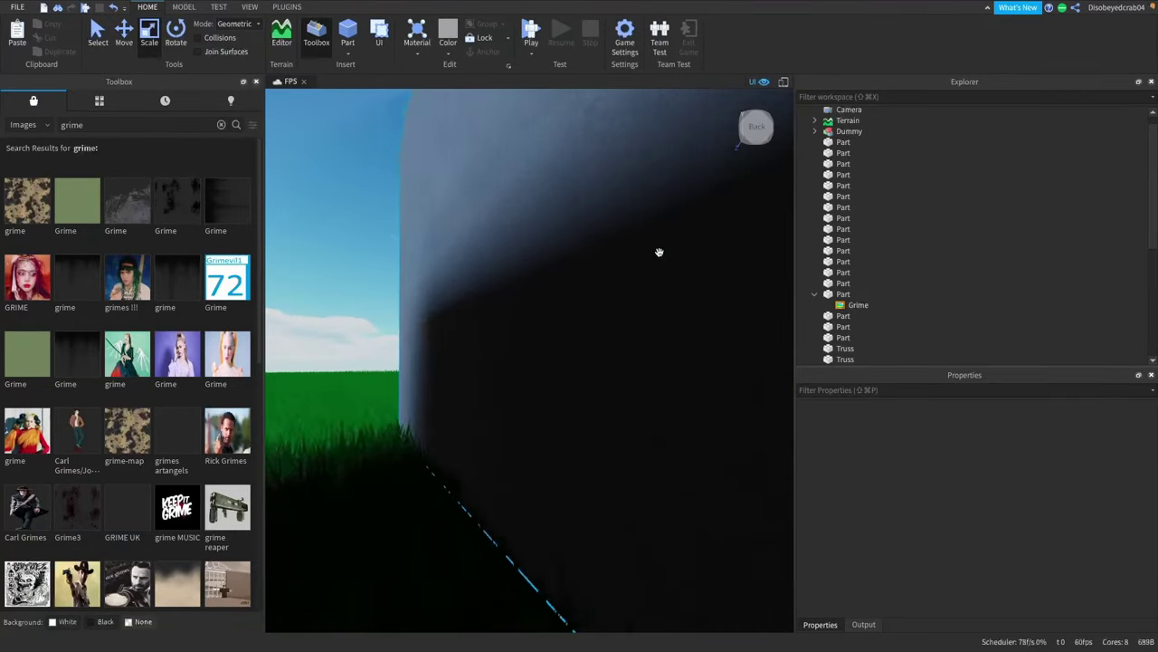
pyautogui.moveTo(658, 251); pyautogui.dragTo(587, 266, button='right')
pyautogui.scroll(-5, 587, 266)
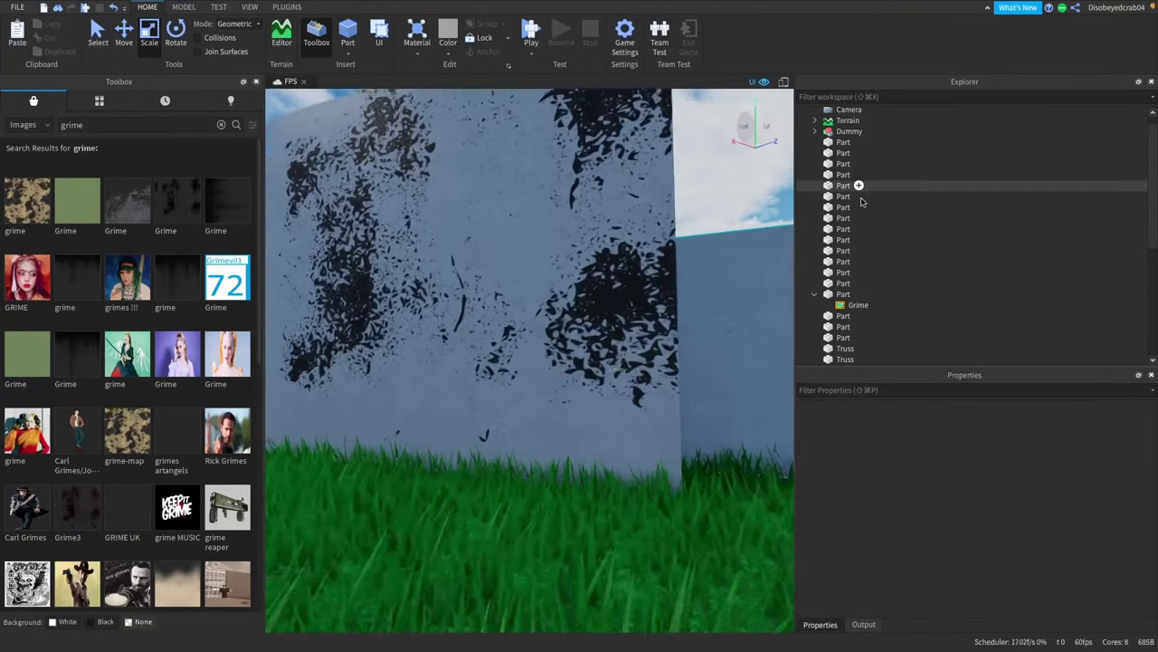
pyautogui.click(856, 305)
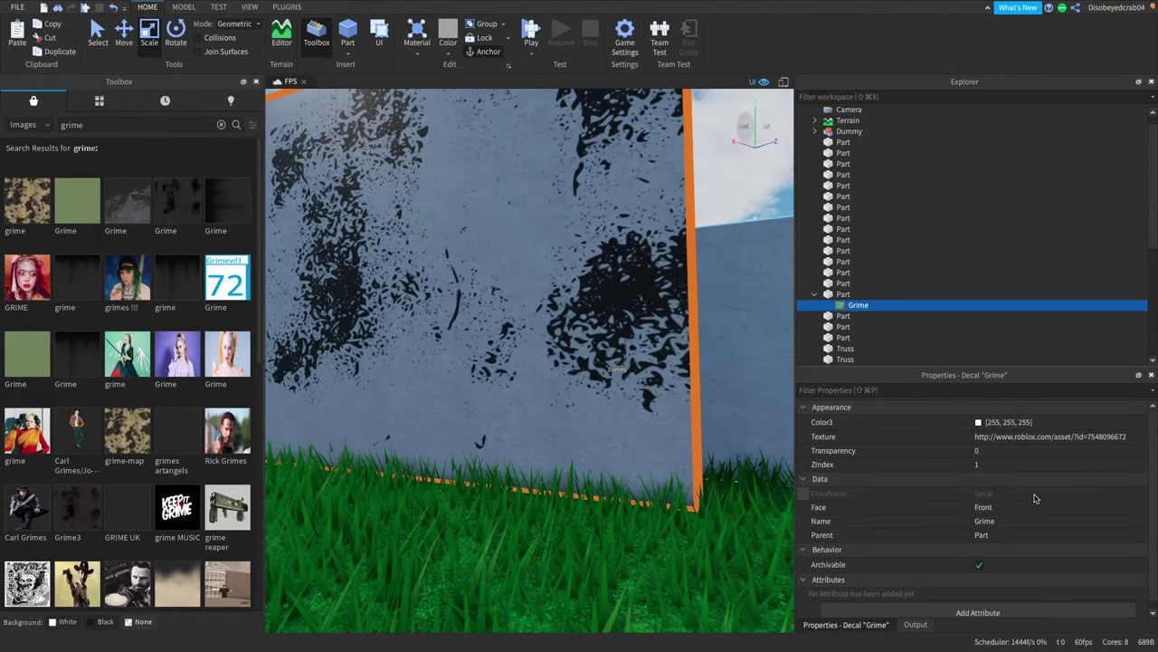
pyautogui.click(995, 523)
pyautogui.scroll(6, 739, 425)
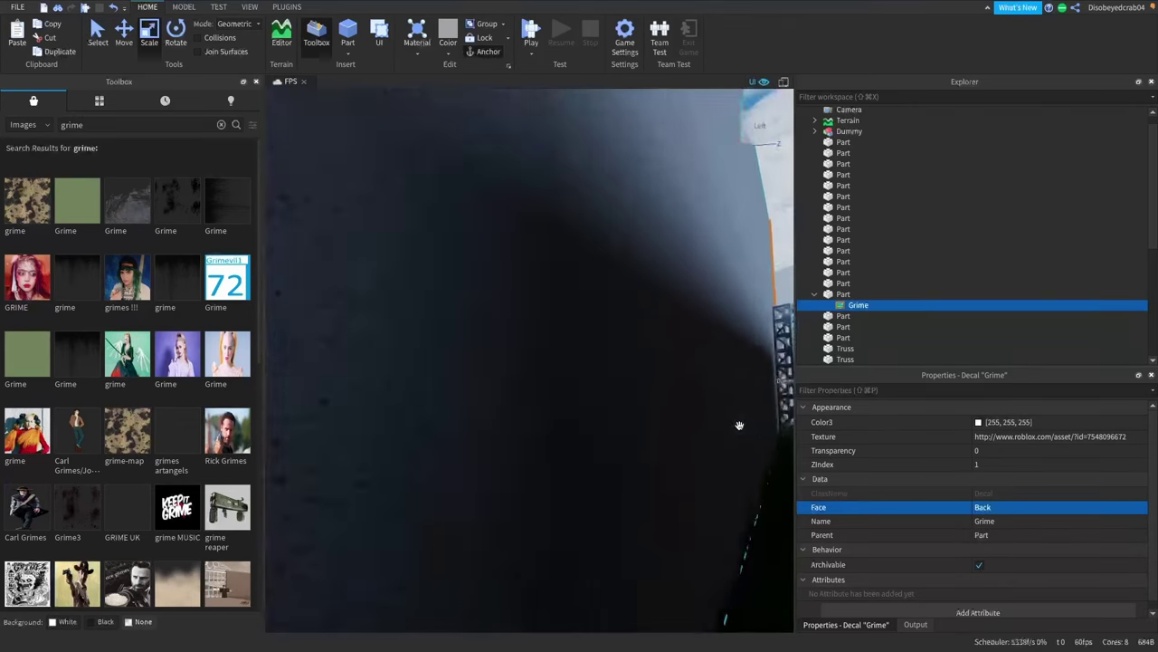
pyautogui.moveTo(739, 423); pyautogui.dragTo(742, 429, button='right')
pyautogui.scroll(-5, 739, 426)
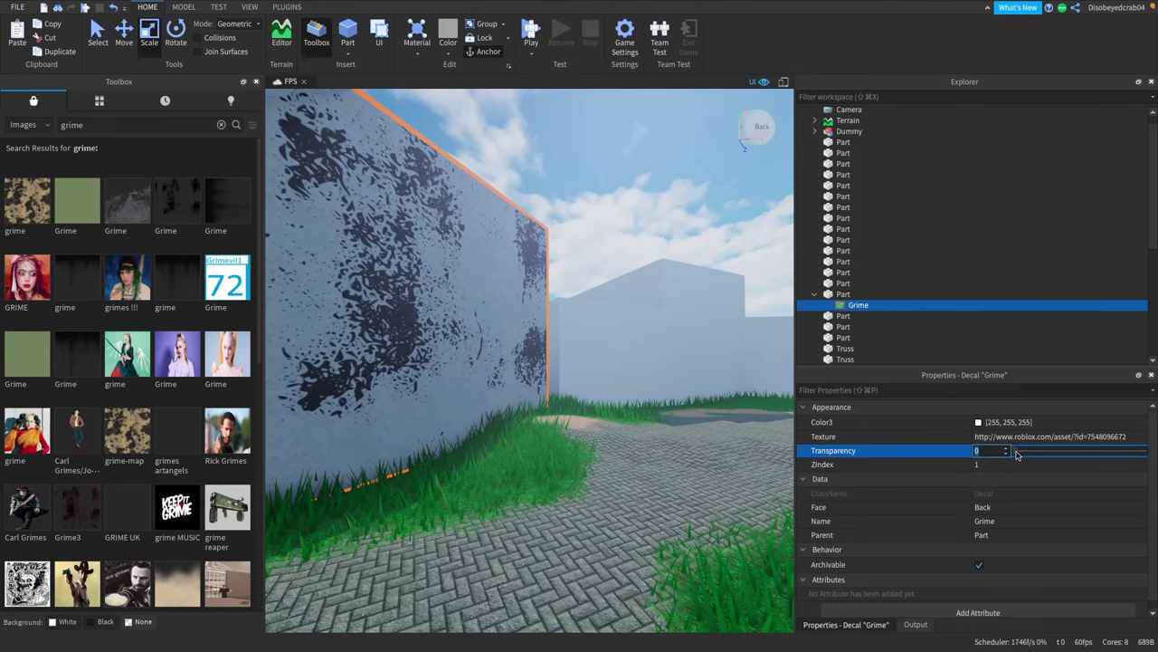
# Raise the Grime decal's transparency for a fainter look and add a Grime decal to the low concrete block.
pyautogui.click(718, 439)
pyautogui.moveTo(679, 443); pyautogui.dragTo(663, 474, button='right')
pyautogui.press('w')
pyautogui.press('s')
pyautogui.press('s')
pyautogui.press('w')
pyautogui.press('s')
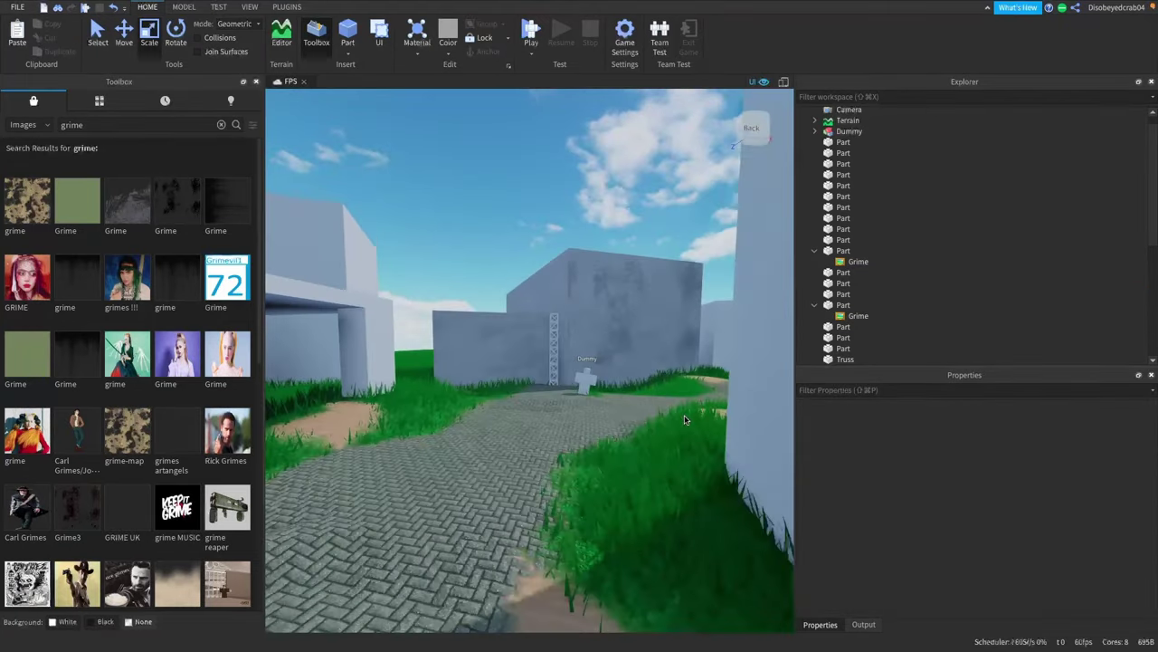
# Try a second Grime decal on the tall block's side above the low roof and examine it.
pyautogui.press('s')
pyautogui.press('w')
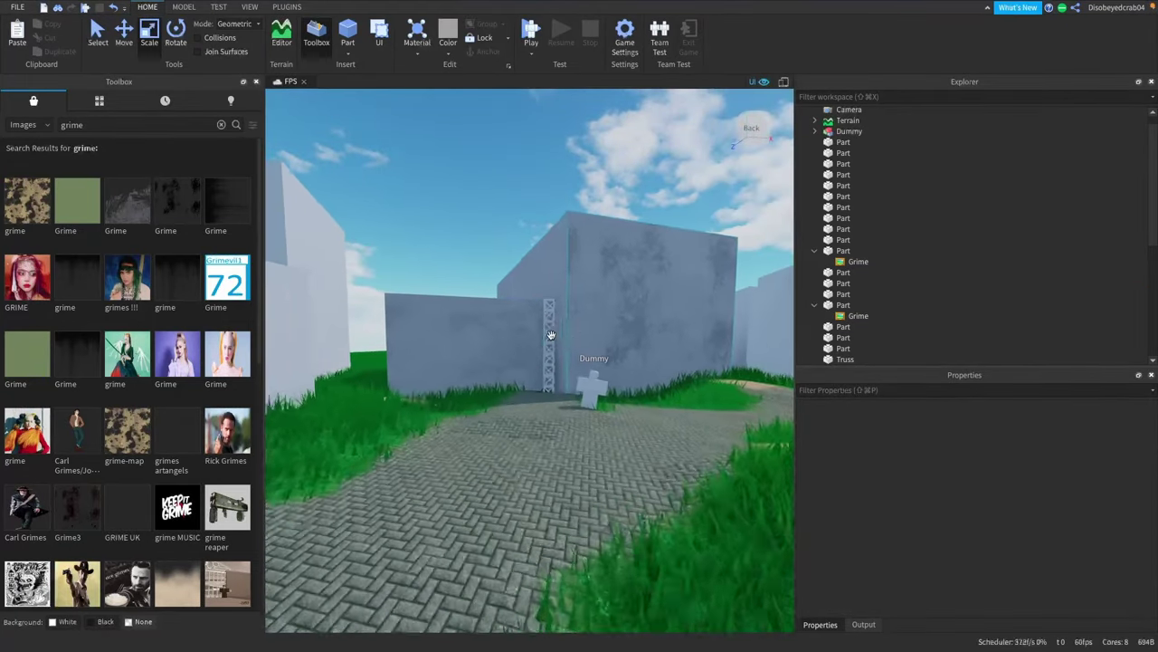
pyautogui.press('w')
pyautogui.moveTo(585, 387); pyautogui.dragTo(588, 390, button='right')
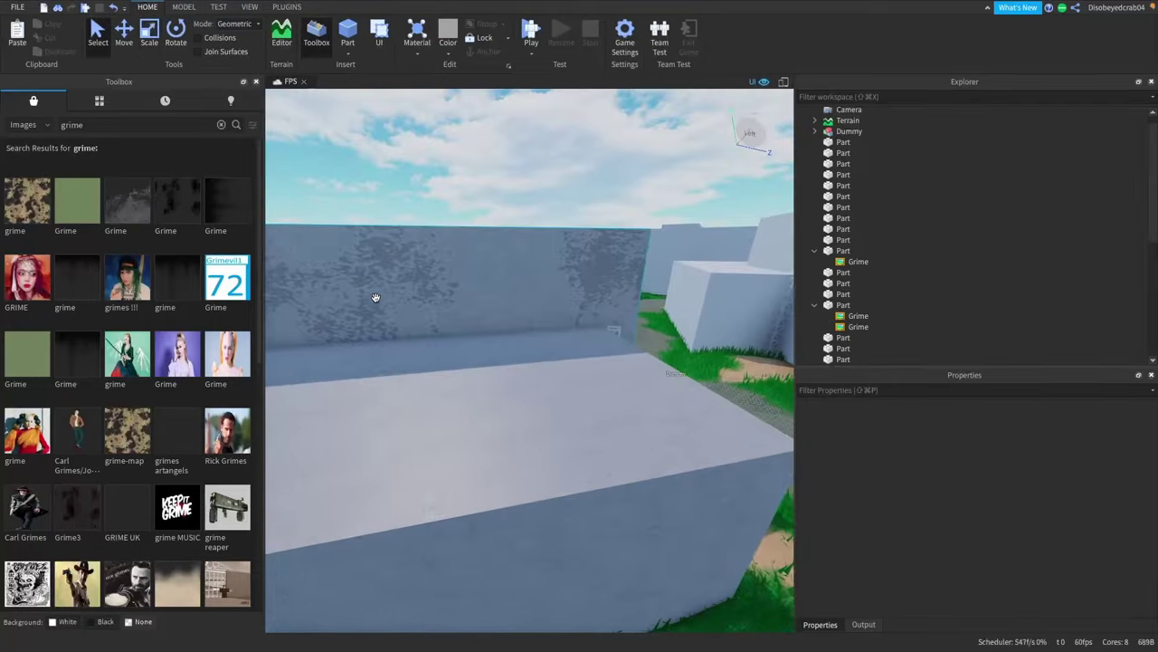
pyautogui.moveTo(374, 297); pyautogui.dragTo(548, 326, button='right')
pyautogui.press('w')
pyautogui.press('s')
pyautogui.press('w')
# Replace the tall block's second Grime decal with the dark streaked grime image.
pyautogui.click(563, 321)
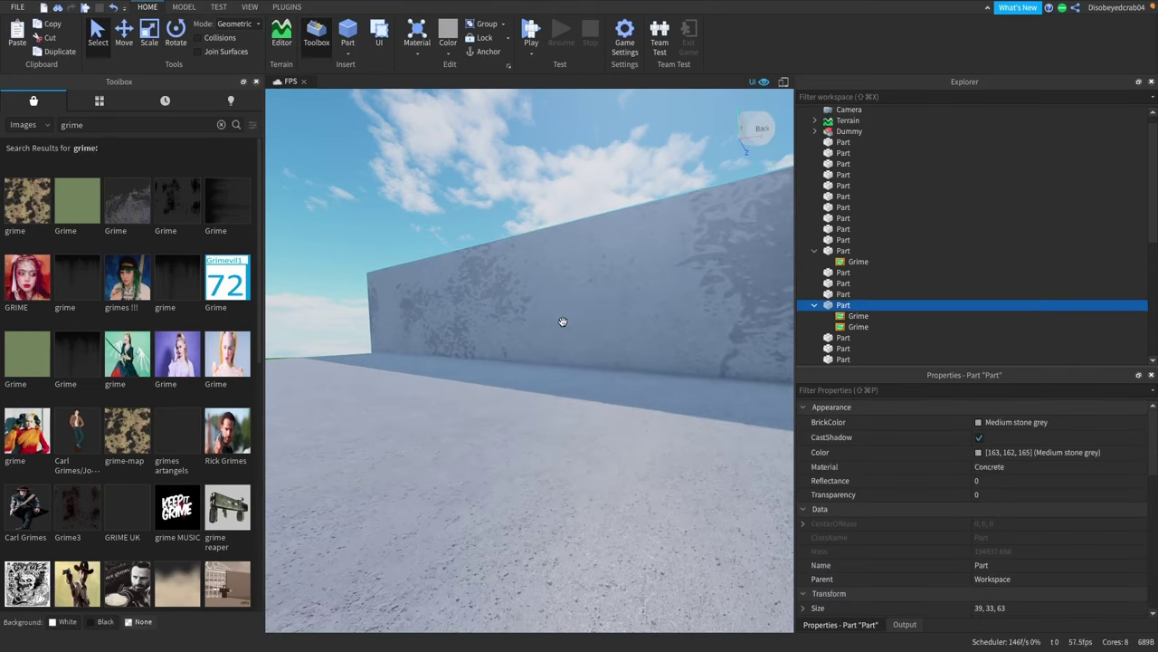
pyautogui.click(841, 315)
pyautogui.click(851, 326)
pyautogui.press('Delete')
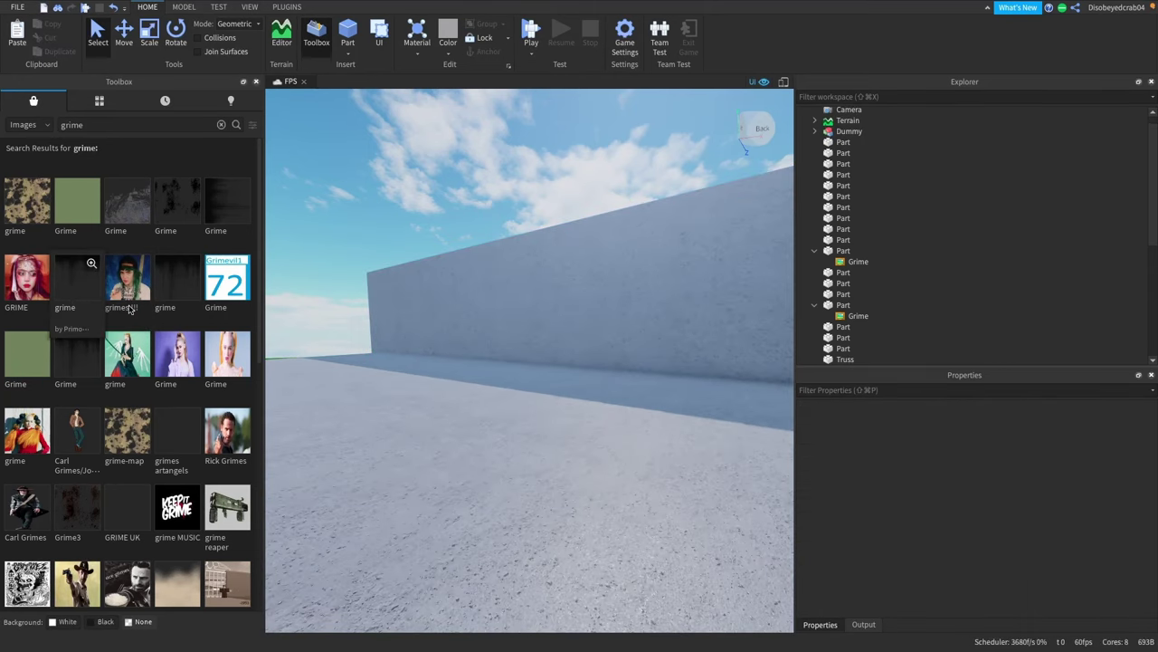
pyautogui.moveTo(834, 132); pyautogui.dragTo(854, 312)
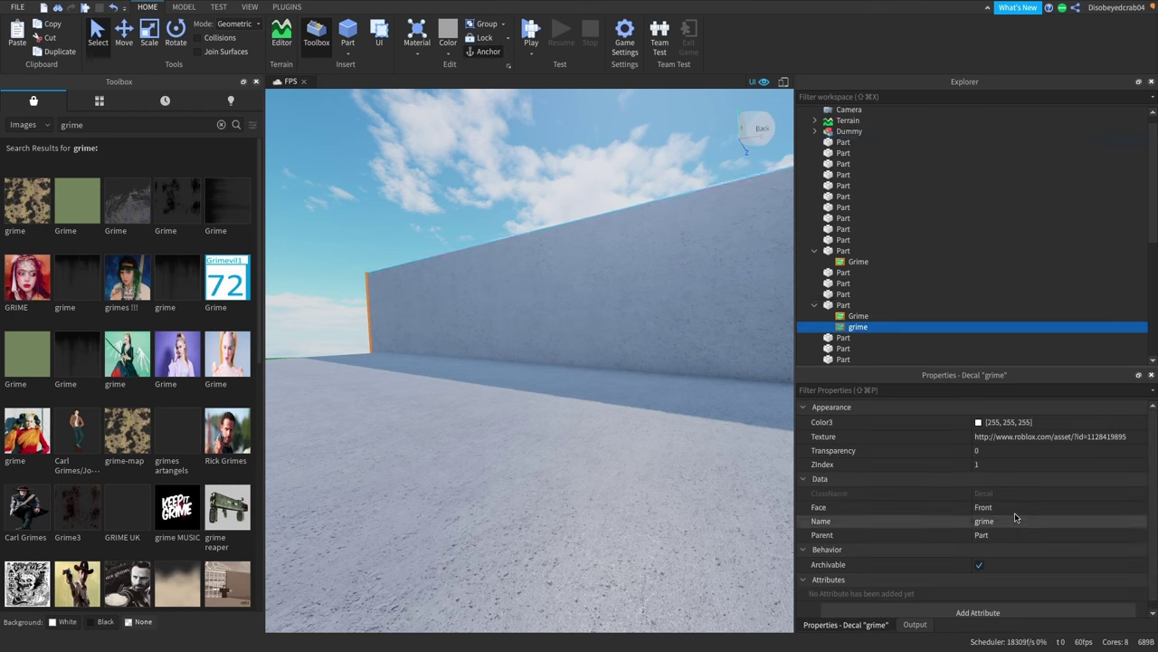
# Set the streaked grime decal's Face to Left, raise its transparency and deselect it.
pyautogui.click(1003, 551)
pyautogui.moveTo(724, 423); pyautogui.dragTo(609, 440, button='right')
pyautogui.press('w')
pyautogui.press('w')
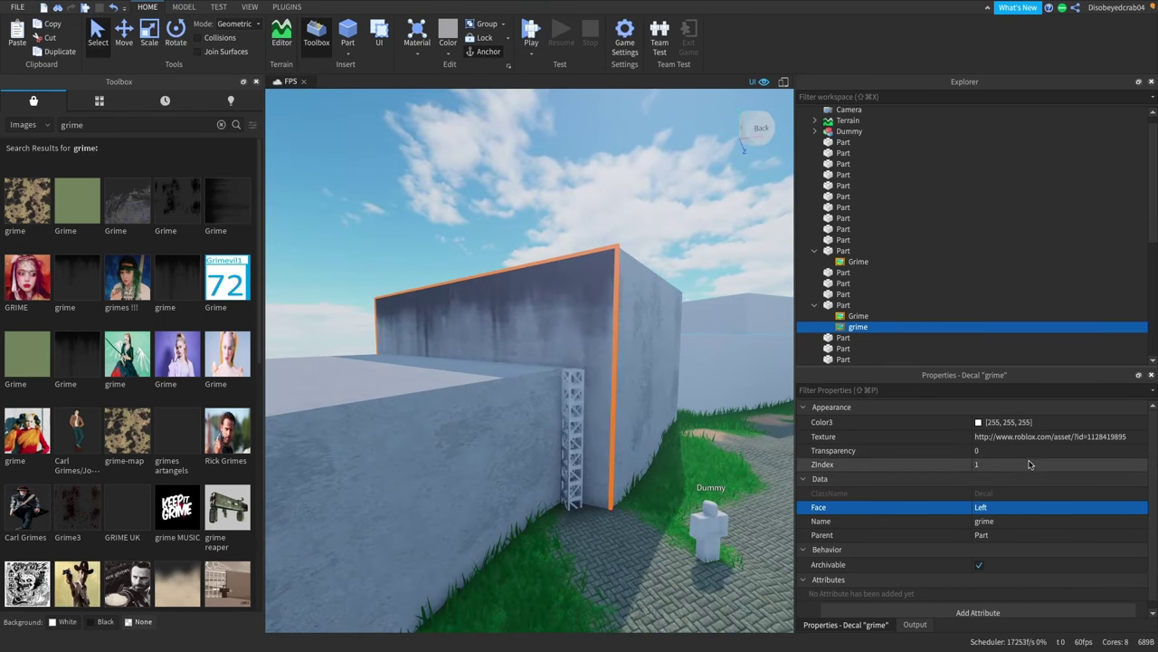
pyautogui.moveTo(1014, 452); pyautogui.dragTo(1101, 455)
pyautogui.click(721, 242)
# Examine the grime on the concrete building from a distance and inspect the tall block's roof.
pyautogui.press('d')
pyautogui.moveTo(720, 243); pyautogui.dragTo(720, 239, button='right')
pyautogui.press('s')
pyautogui.press('e')
pyautogui.press('s')
pyautogui.press('w')
pyautogui.press('s')
pyautogui.press('w')
pyautogui.moveTo(432, 200); pyautogui.dragTo(431, 200, button='right')
pyautogui.press('w')
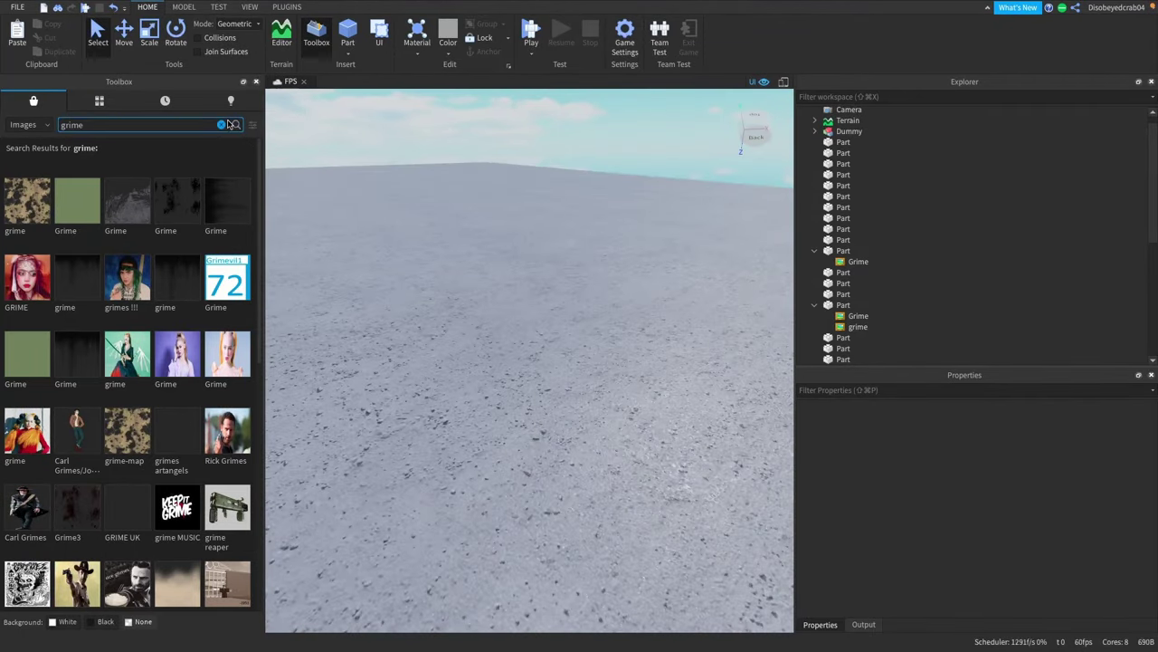
# Close the Toolbox and insert a new part on the tall block's roof.
pyautogui.click(224, 124)
pyautogui.click(255, 83)
pyautogui.click(409, 202)
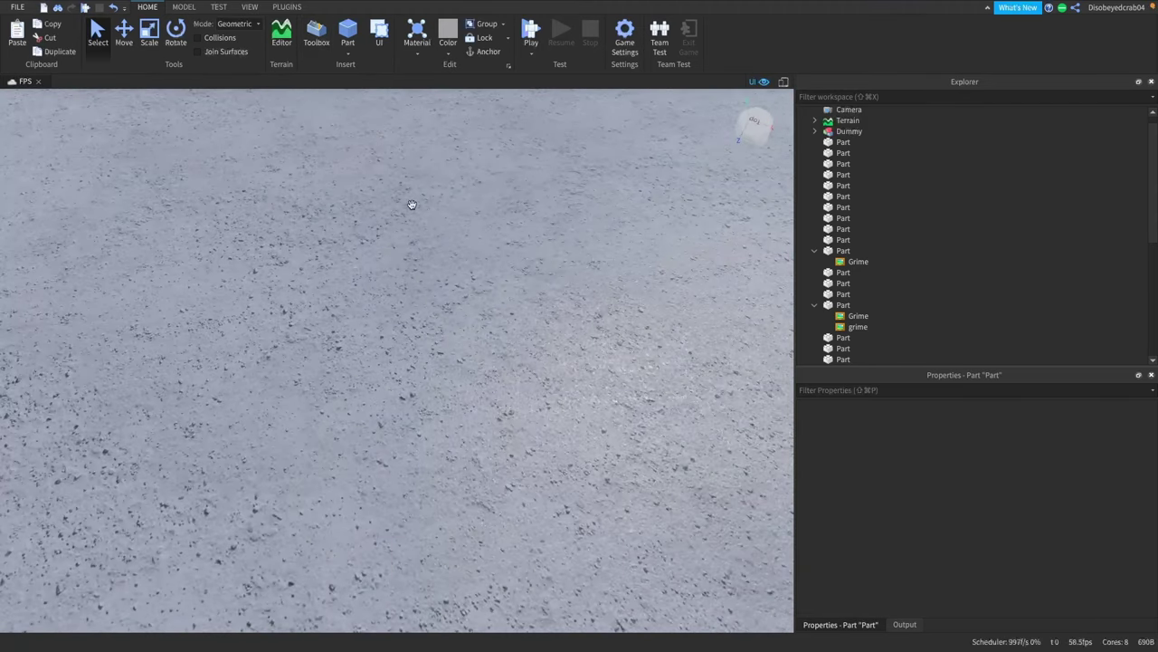
pyautogui.press('f')
pyautogui.press('d')
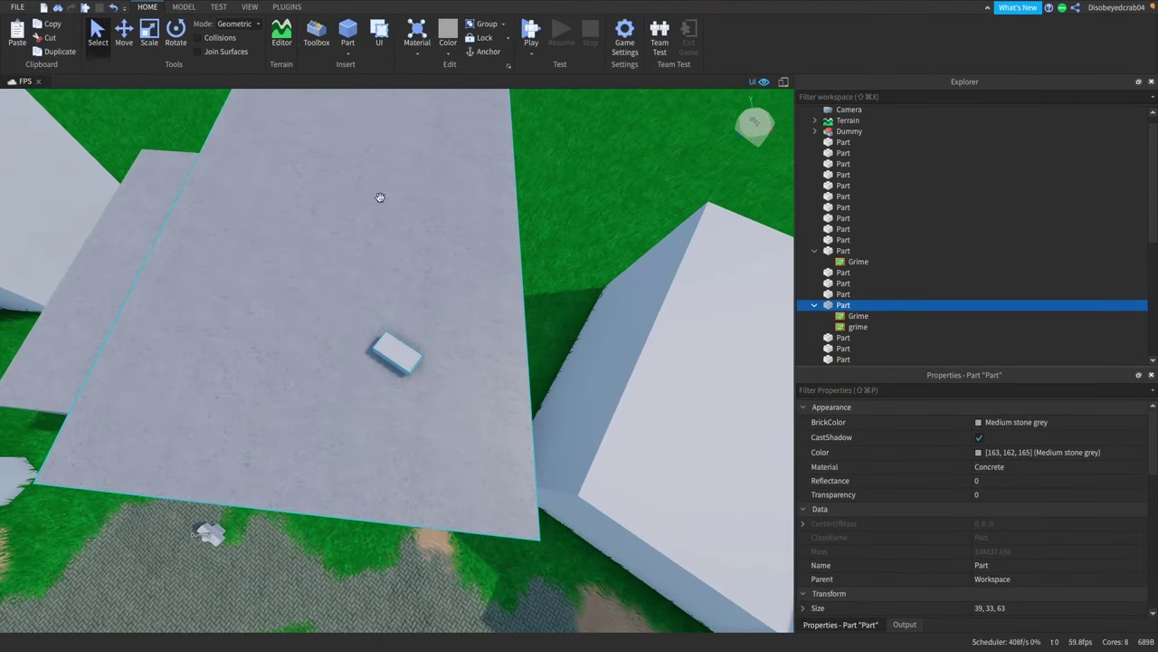
# Scale the new roof part to 12 × 8 × 12 near the front corner of the tall block.
pyautogui.click(407, 352)
pyautogui.scroll(-3, 487, 485)
pyautogui.moveTo(487, 485); pyautogui.dragTo(453, 485, button='right')
pyautogui.click(150, 34)
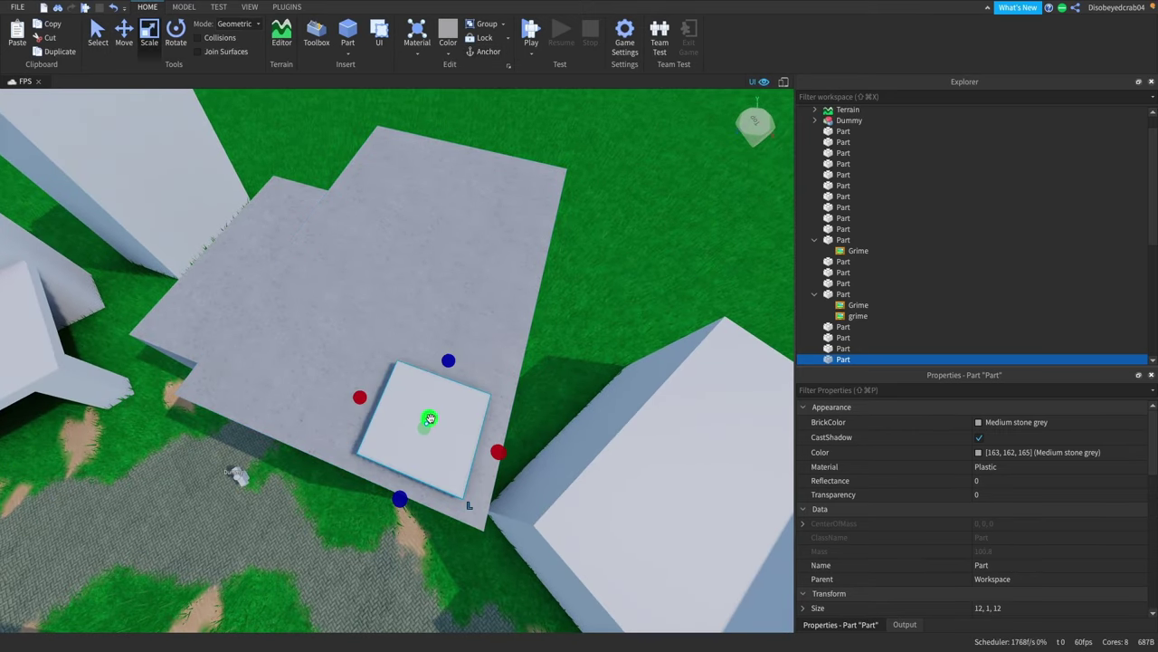
pyautogui.moveTo(433, 384); pyautogui.dragTo(431, 384)
pyautogui.moveTo(431, 384); pyautogui.dragTo(425, 386, button='right')
pyautogui.scroll(-2, 421, 409)
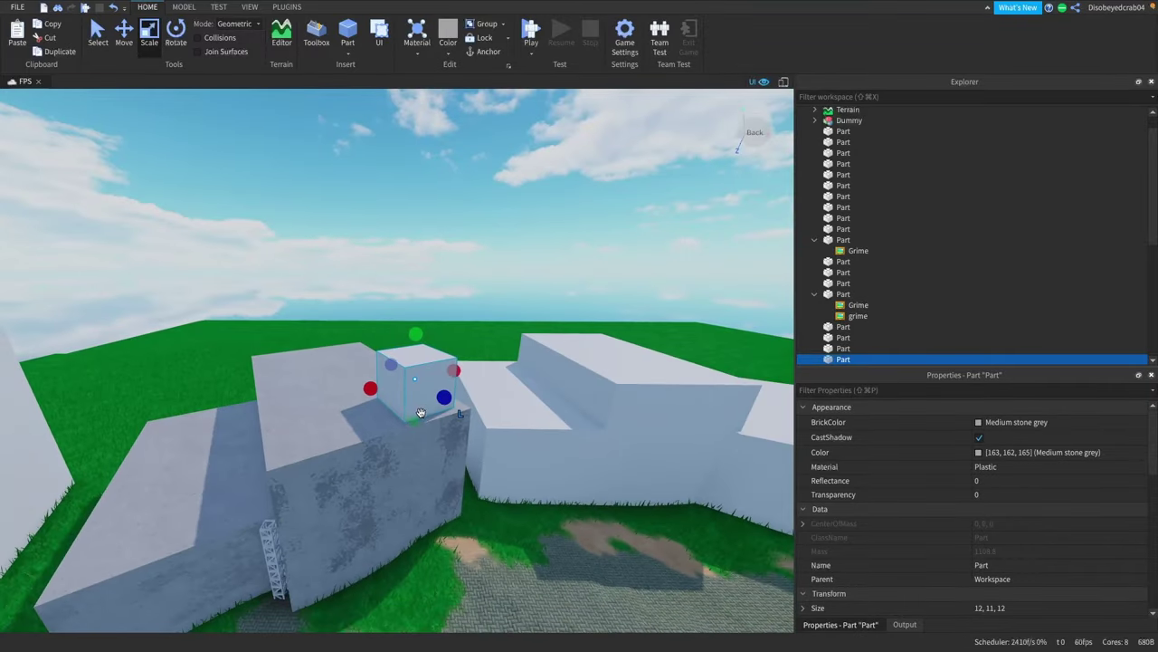
pyautogui.scroll(3, 420, 362)
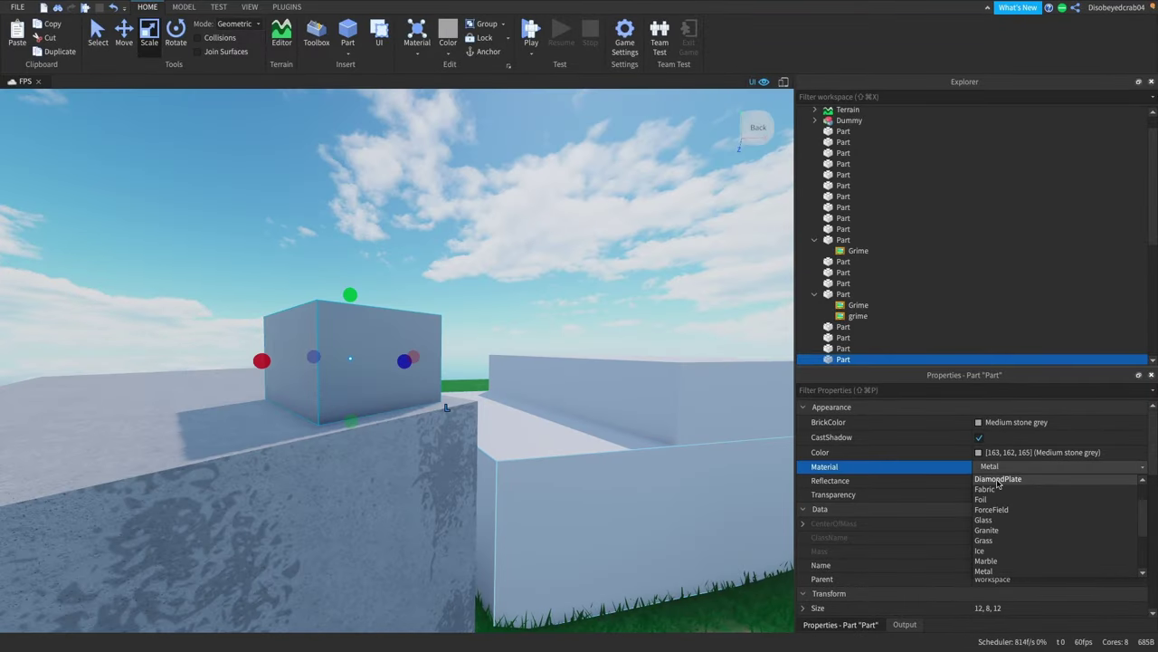
# Set the roof block's material to DiamondPlate, deselect it and check its look from several distances.
pyautogui.click(997, 480)
pyautogui.click(595, 295)
pyautogui.moveTo(594, 295); pyautogui.dragTo(561, 307, button='right')
pyautogui.scroll(-2, 590, 298)
pyautogui.scroll(3, 556, 308)
pyautogui.scroll(-3, 564, 307)
pyautogui.scroll(2, 561, 308)
# Duplicate the DiamondPlate roof block as a 9 × 6 × 9 copy and move the copy out of the original.
pyautogui.click(348, 321)
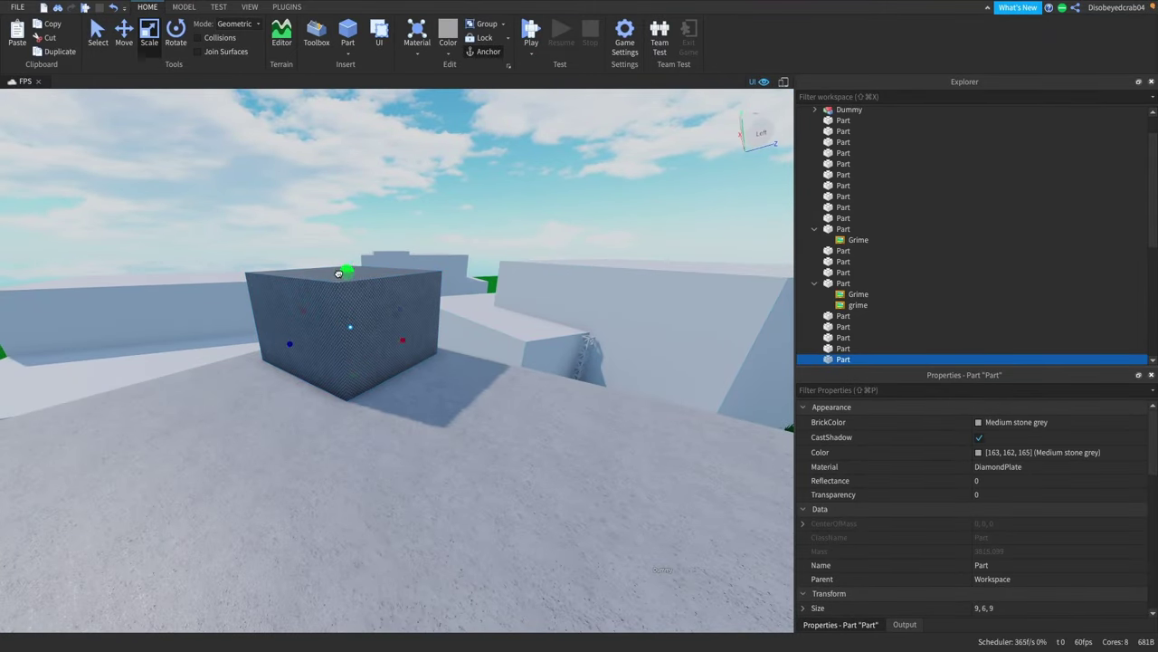
pyautogui.moveTo(391, 346); pyautogui.dragTo(416, 343)
pyautogui.scroll(3, 623, 386)
pyautogui.moveTo(623, 385); pyautogui.dragTo(622, 386, button='right')
pyautogui.click(631, 465)
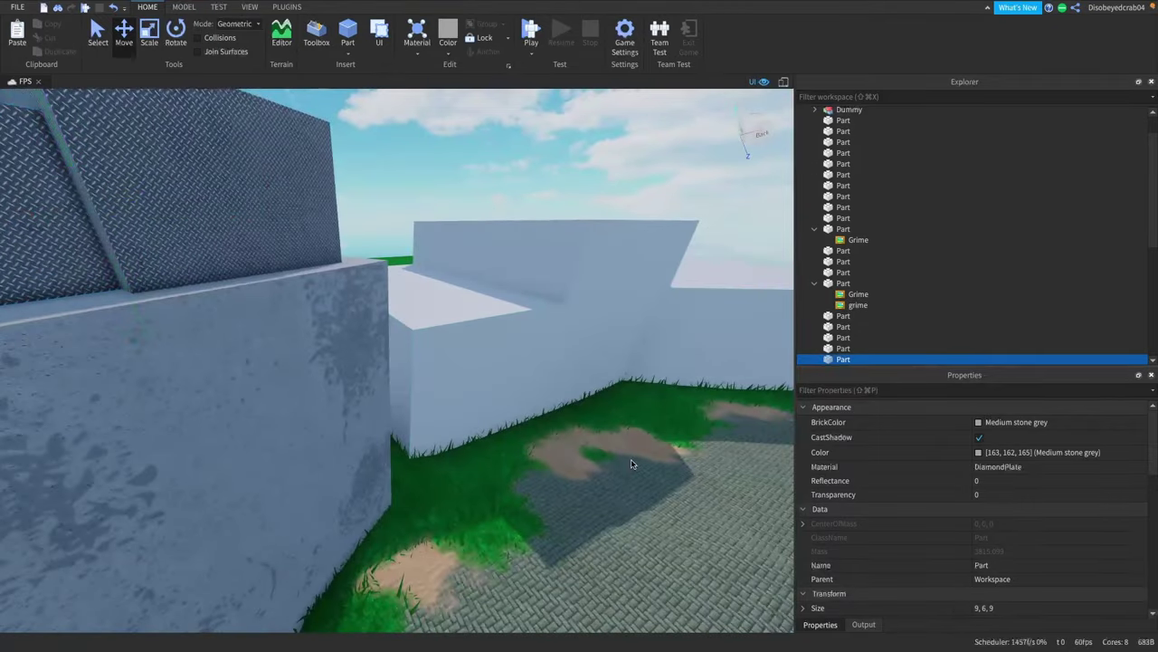
# Set the material of the truss ladder beside the low block to Sand and deselect it.
pyautogui.scroll(-2, 632, 464)
pyautogui.moveTo(631, 465); pyautogui.dragTo(631, 461, button='right')
pyautogui.scroll(-3, 631, 461)
pyautogui.press('e')
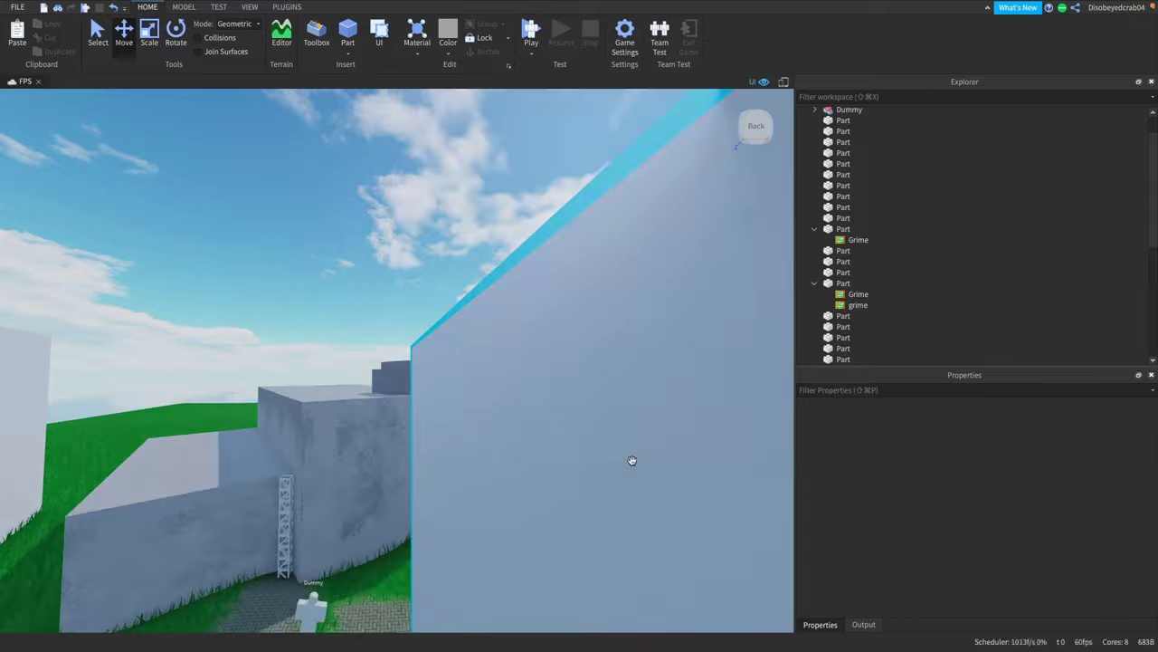
pyautogui.press('w')
pyautogui.moveTo(631, 461); pyautogui.dragTo(632, 464, button='right')
pyautogui.press('w')
pyautogui.press('s')
pyautogui.press('s')
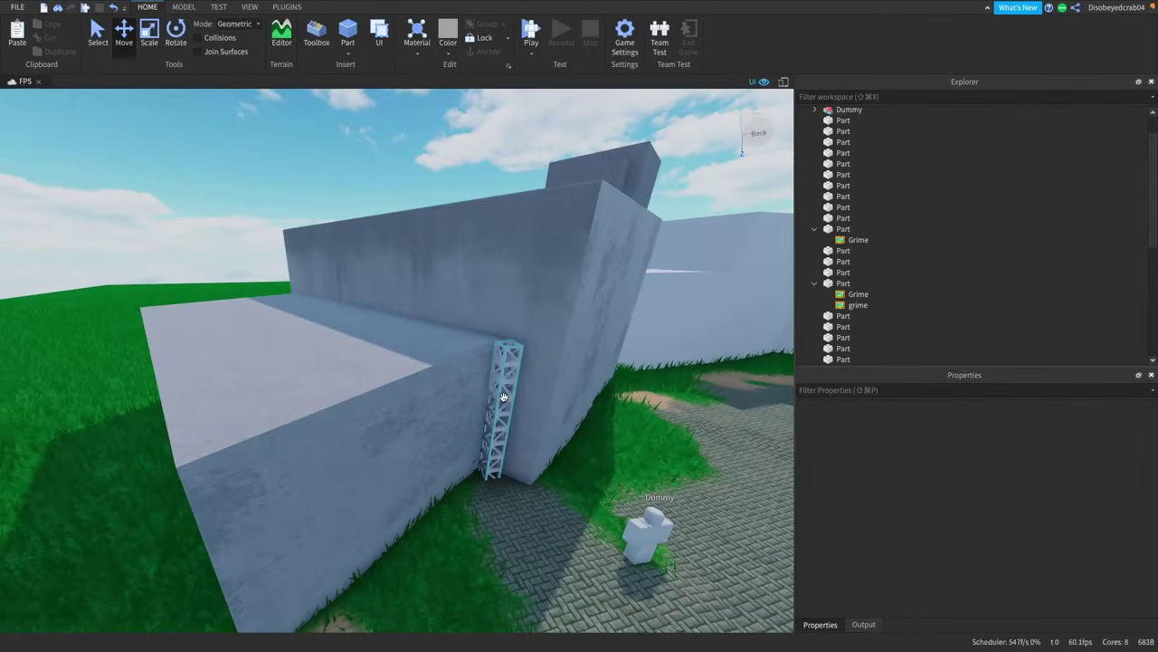
pyautogui.click(503, 398)
pyautogui.click(1000, 467)
pyautogui.scroll(-2, 1000, 504)
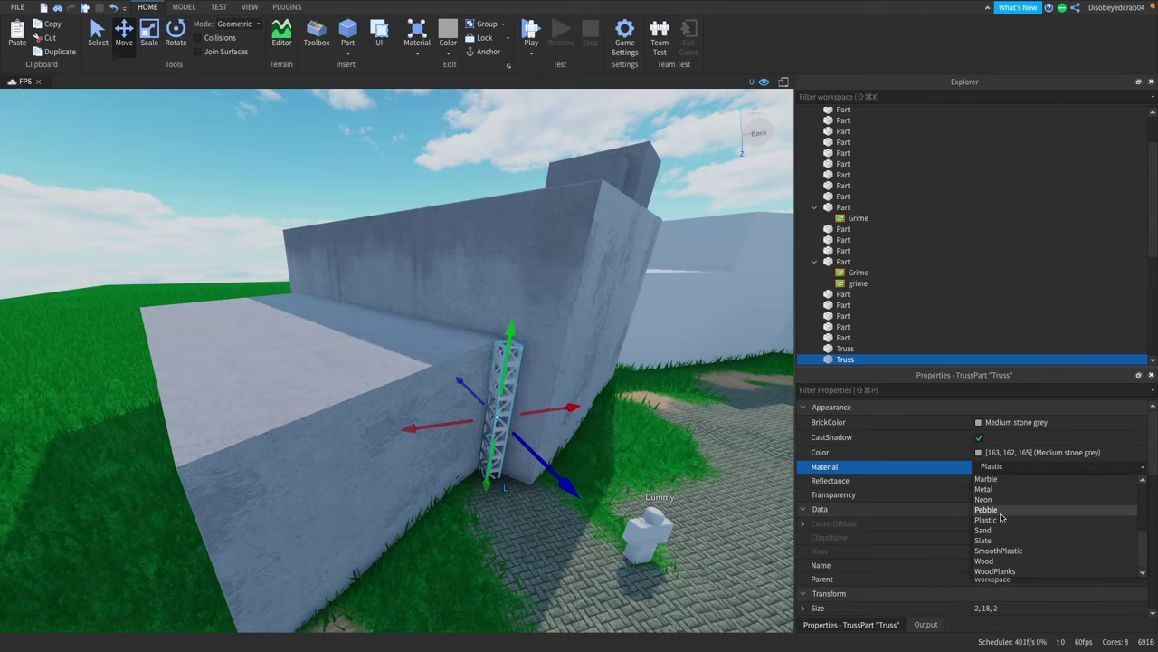
pyautogui.click(989, 532)
pyautogui.click(665, 472)
# Recolour the truss ladder beside the low block pink and leave nothing selected.
pyautogui.moveTo(665, 472); pyautogui.dragTo(663, 468, button='right')
pyautogui.press('w')
pyautogui.press('s')
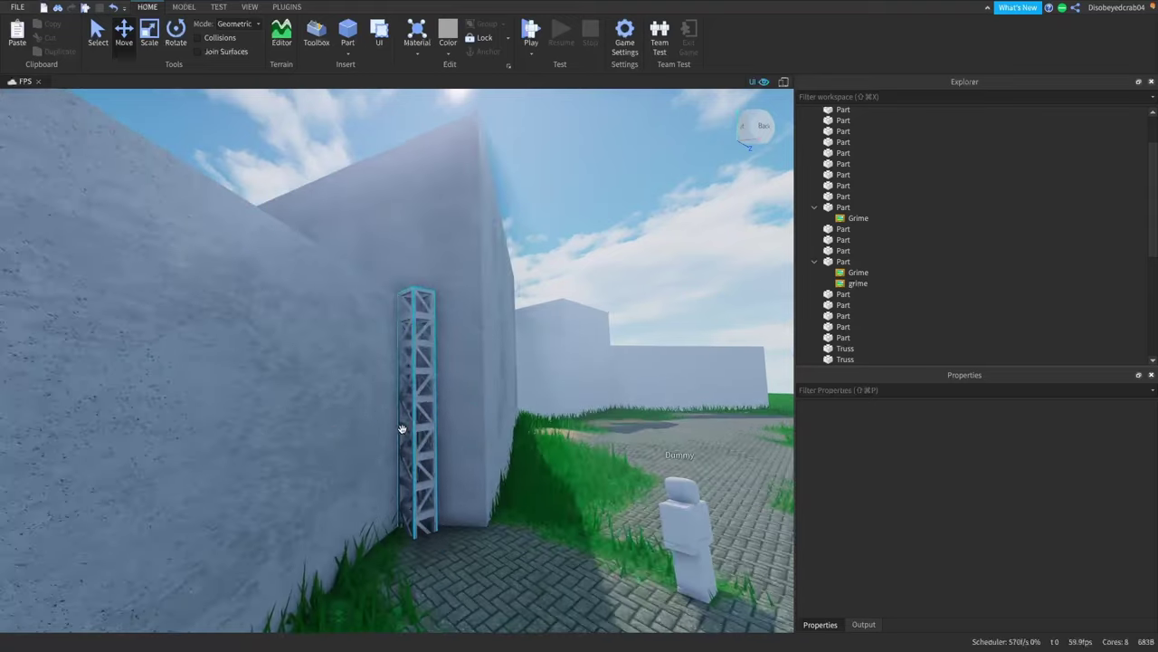
pyautogui.click(402, 428)
pyautogui.click(1086, 422)
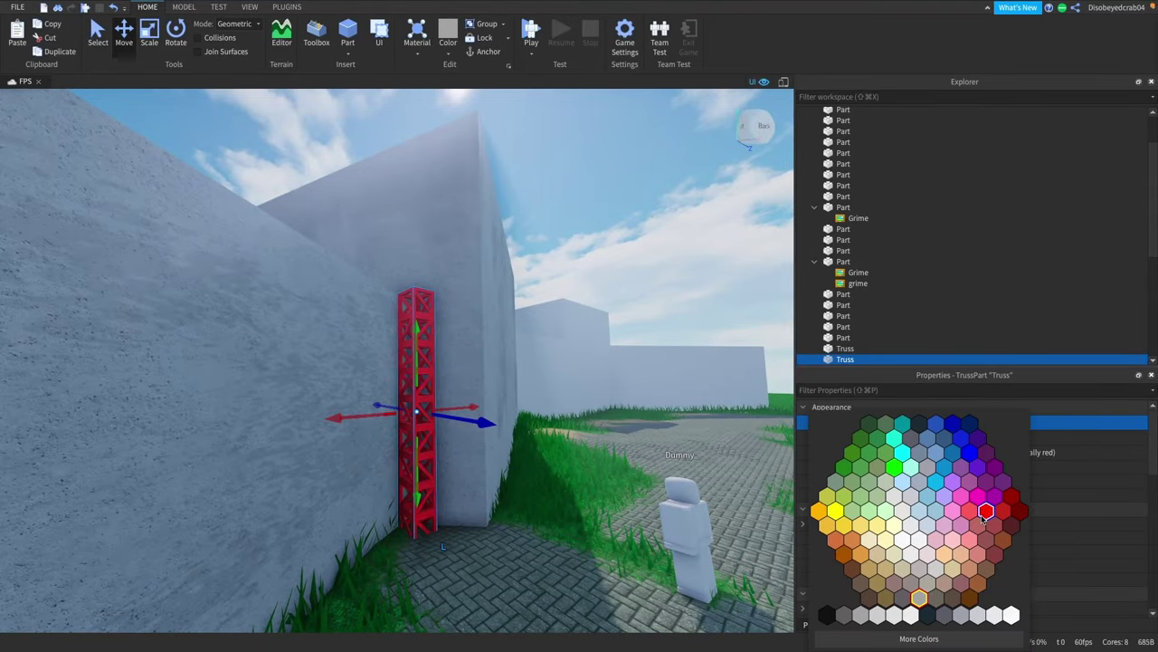
pyautogui.click(973, 538)
pyautogui.click(681, 533)
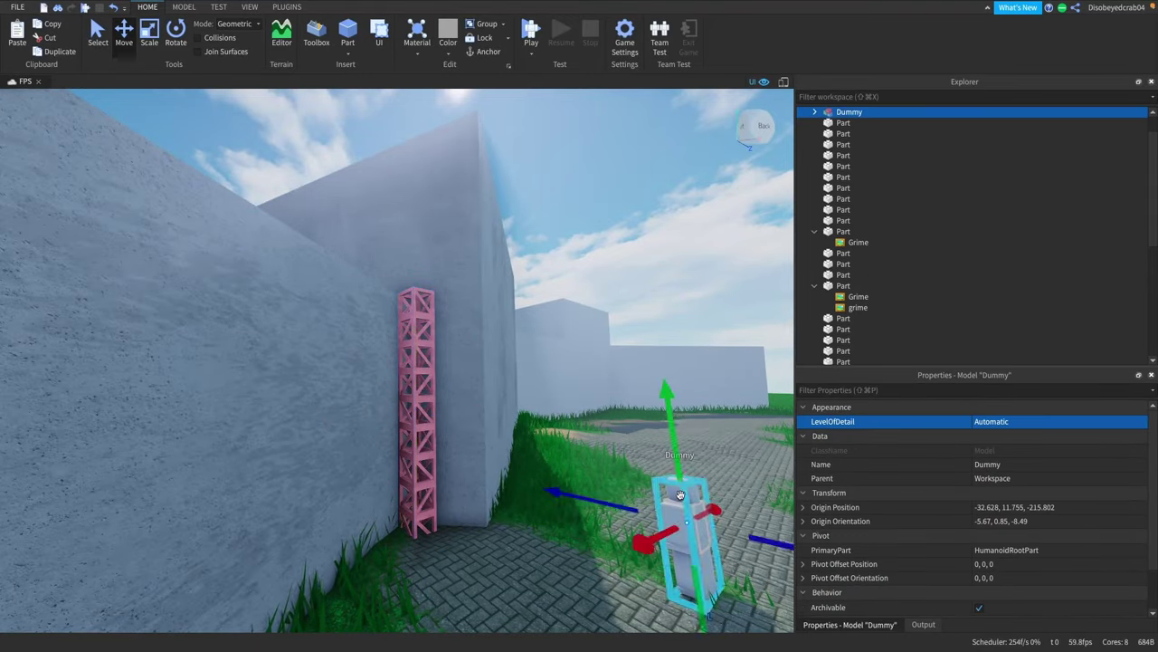
pyautogui.click(604, 504)
# Insert a part and shape it into 23 × 5 × 1 parapet walls along the front and outer side edges of the low block's roof.
pyautogui.press('s')
pyautogui.moveTo(605, 504); pyautogui.dragTo(586, 504, button='right')
pyautogui.press('s')
pyautogui.press('w')
pyautogui.press('s')
pyautogui.press('w')
pyautogui.press('w')
pyautogui.press('s')
pyautogui.press('d')
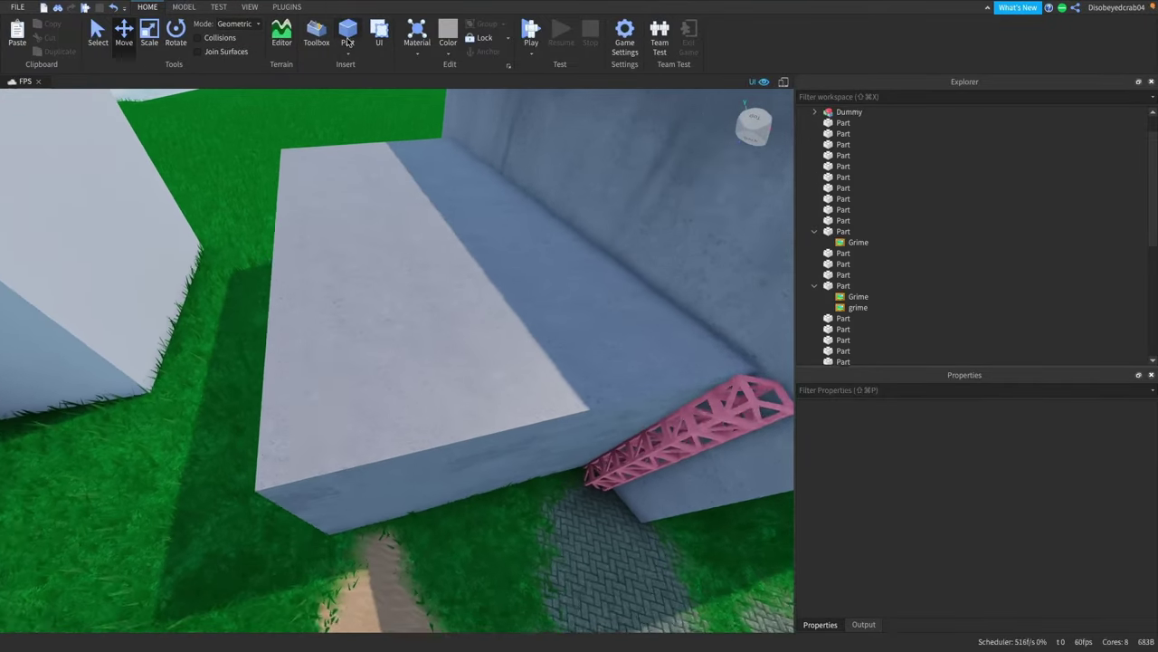
pyautogui.press('w')
pyautogui.click(347, 33)
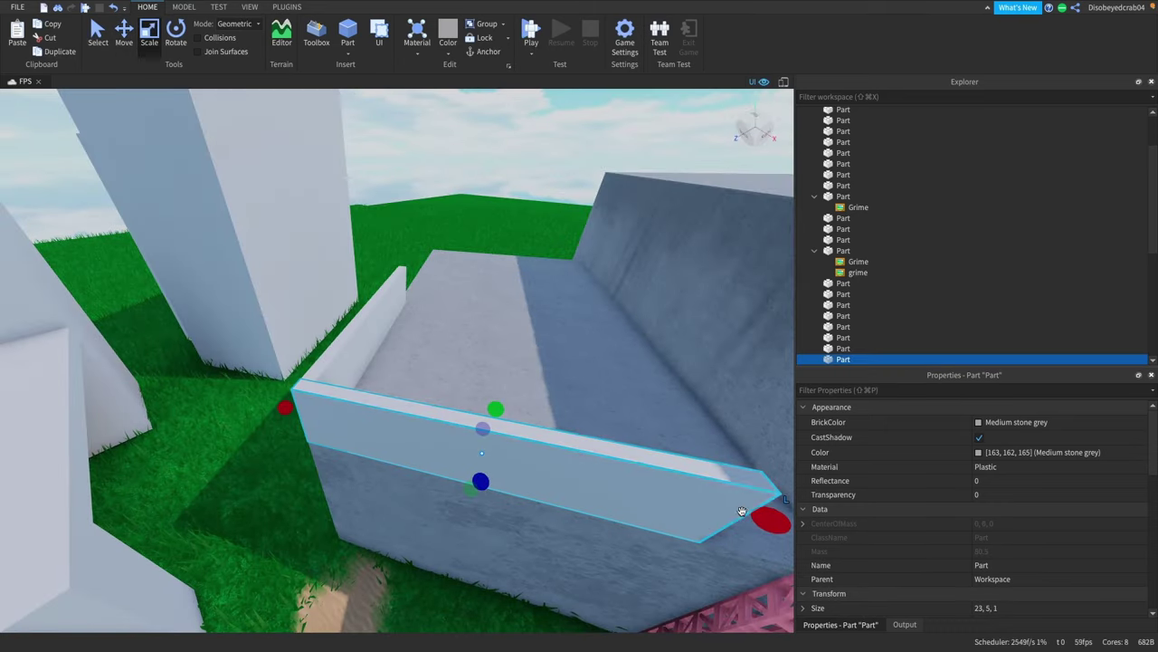
pyautogui.moveTo(769, 446); pyautogui.dragTo(566, 466)
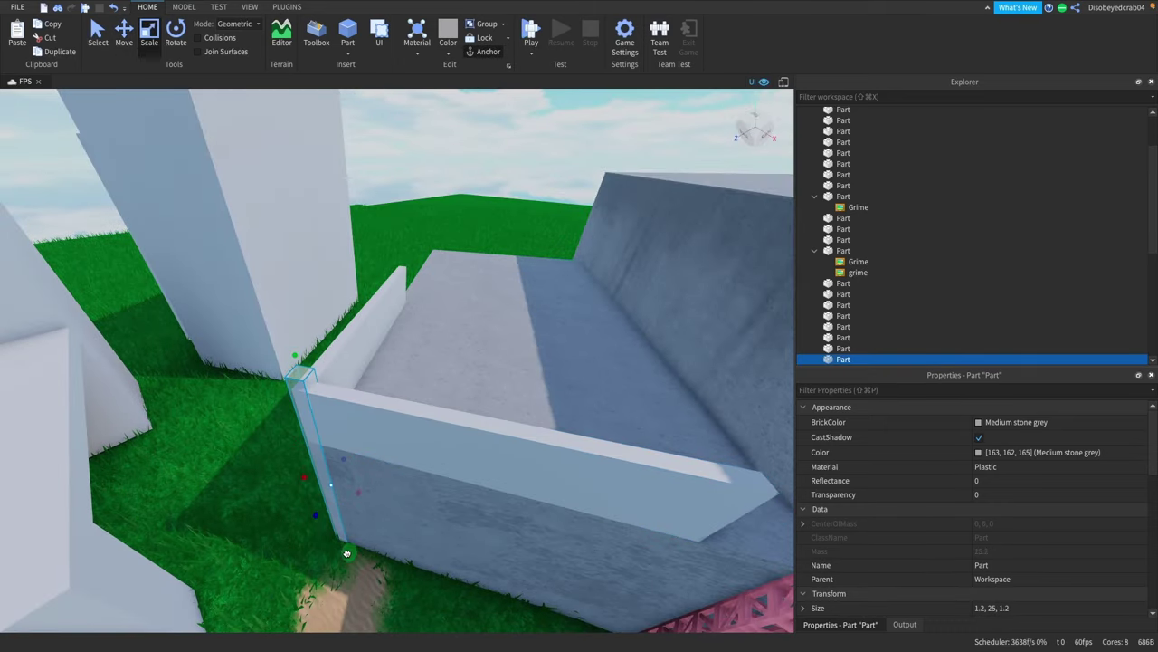
# Scale the pillar at the low block's outer front corner to 1.248 × 25 × 1.248.
pyautogui.click(393, 569)
pyautogui.scroll(5, 393, 569)
pyautogui.moveTo(393, 569); pyautogui.dragTo(392, 571, button='right')
pyautogui.scroll(-5, 393, 571)
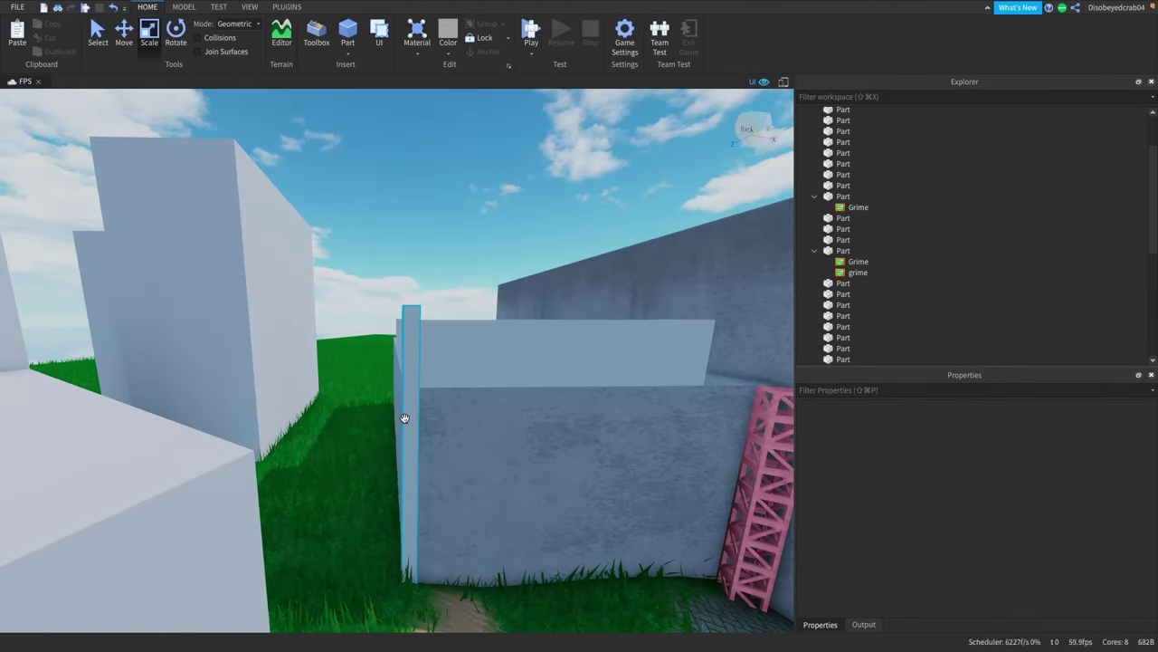
pyautogui.click(404, 417)
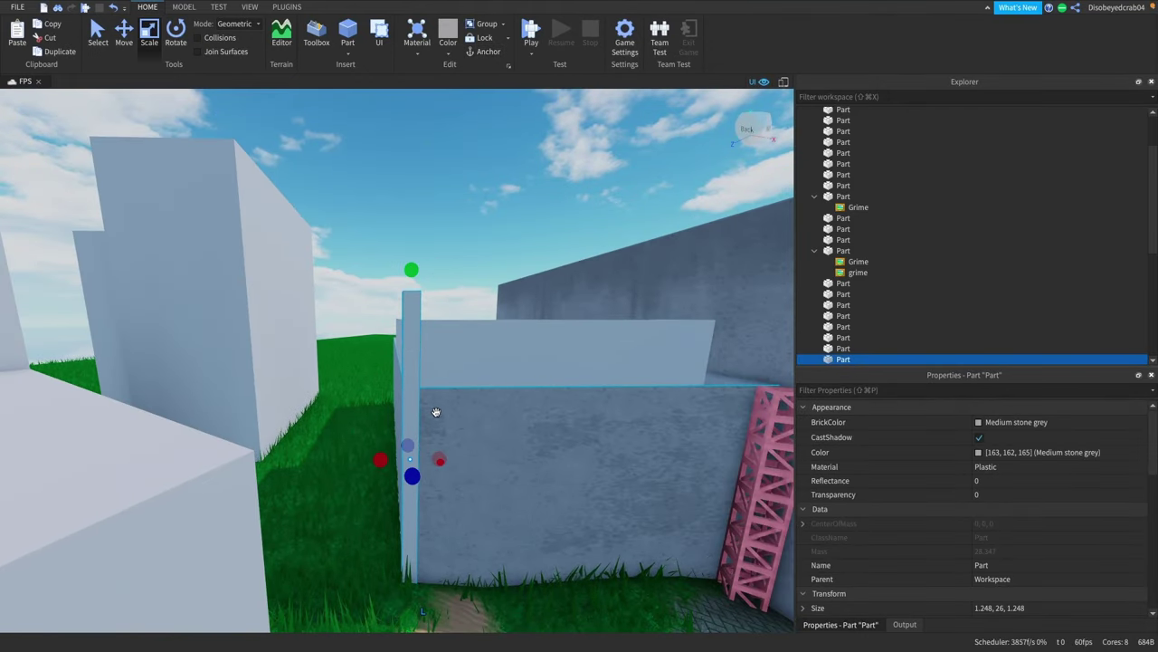
pyautogui.scroll(5, 435, 411)
pyautogui.moveTo(434, 411); pyautogui.dragTo(432, 407, button='right')
pyautogui.scroll(-5, 432, 407)
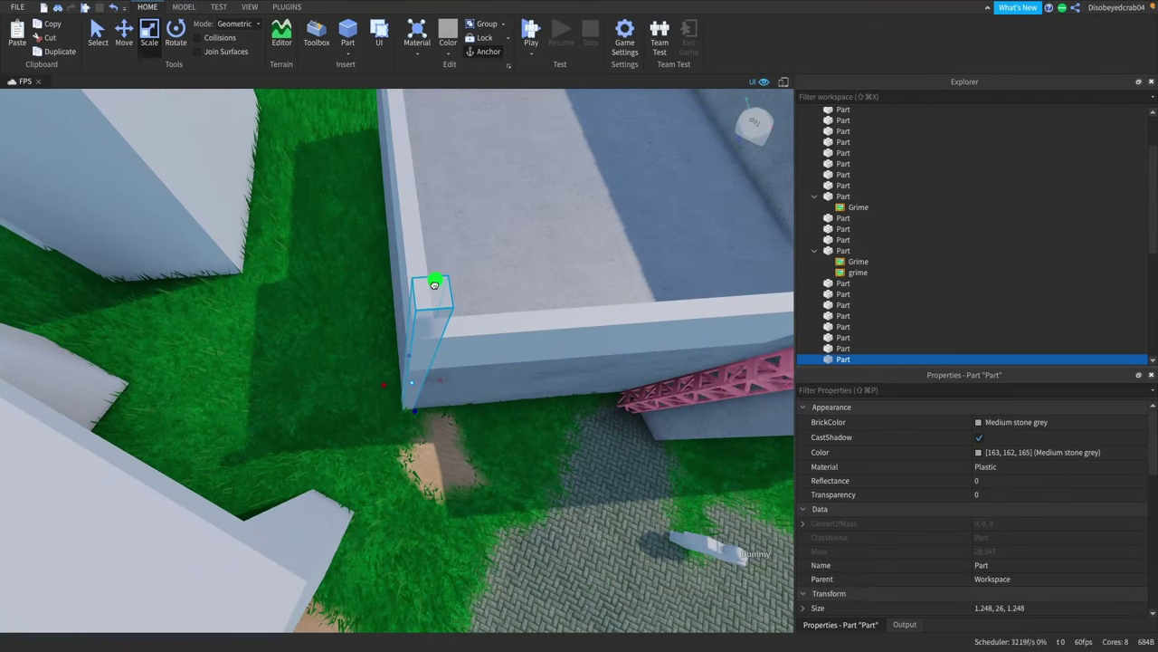
pyautogui.moveTo(440, 295); pyautogui.dragTo(434, 313)
pyautogui.click(452, 300)
# Set the size of the front roof wall on the low block to 23, 5, 0.5.
pyautogui.scroll(3, 452, 299)
pyautogui.moveTo(453, 299); pyautogui.dragTo(540, 329, button='right')
pyautogui.scroll(-3, 453, 299)
pyautogui.click(437, 314)
pyautogui.scroll(-2, 540, 328)
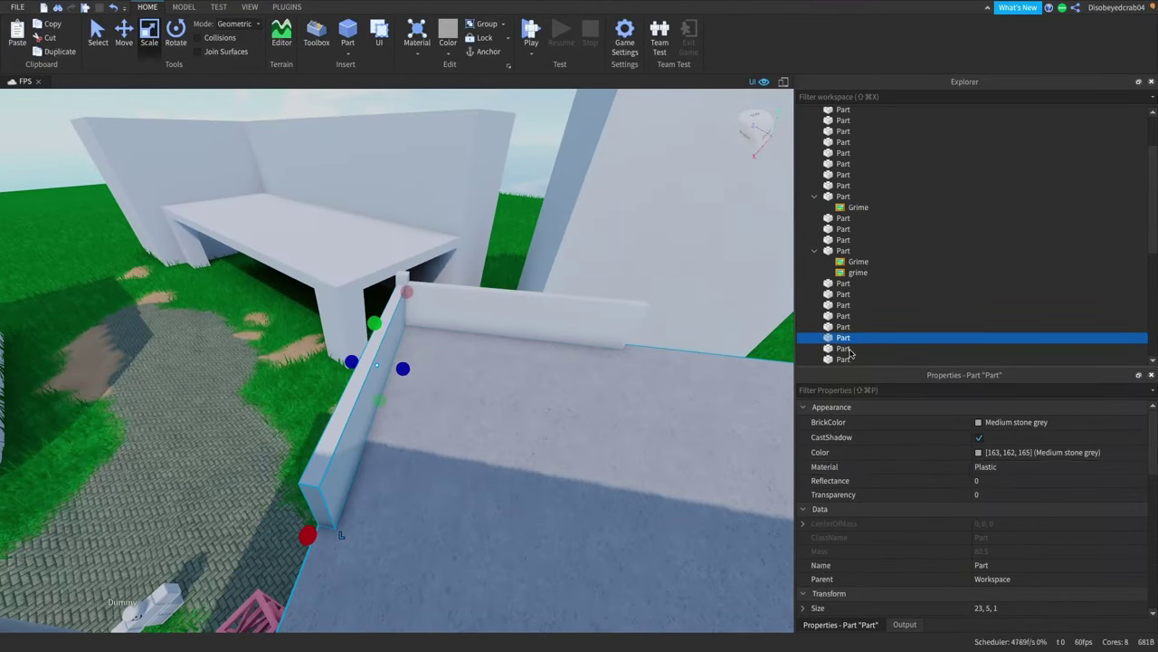
pyautogui.scroll(-5, 1024, 510)
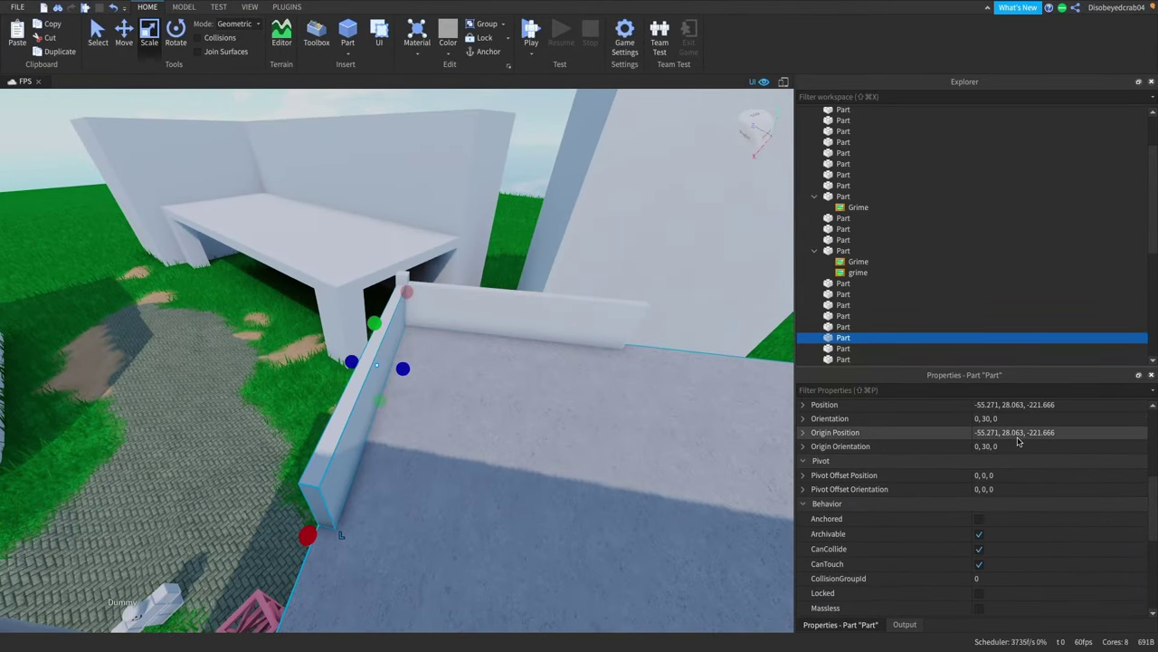
pyautogui.scroll(3, 1009, 437)
pyautogui.click(990, 435)
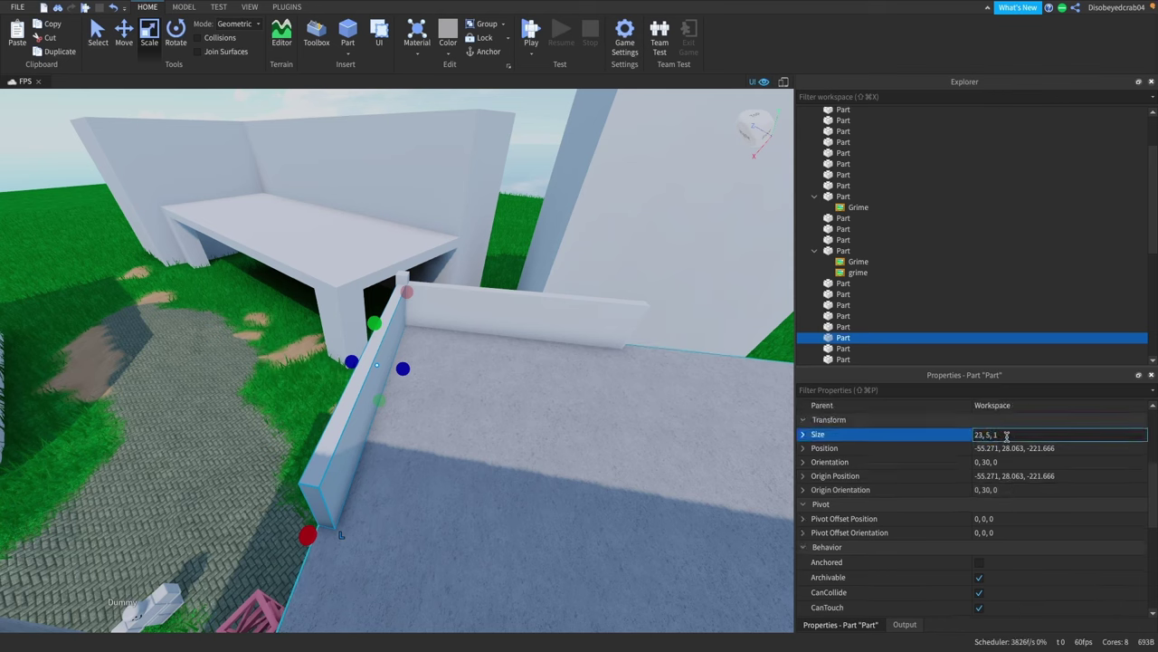
pyautogui.write('0.')
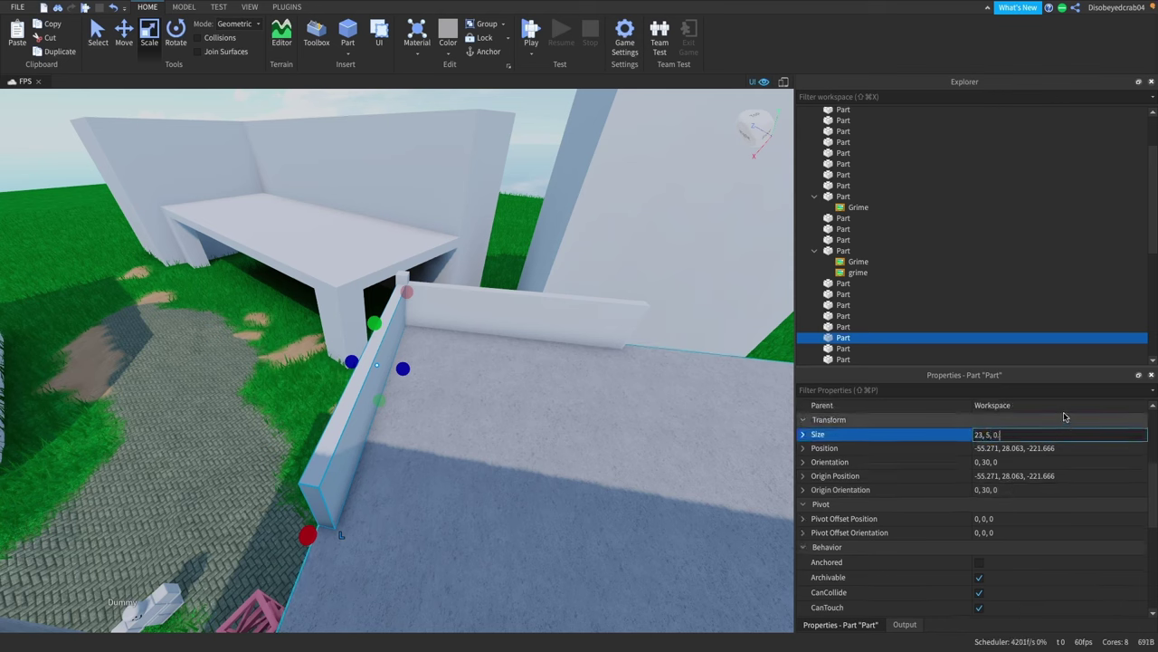
pyautogui.write('5')
pyautogui.press('Return')
# Set the side roof wall's size to 23, 5, 0.5 and colour both roof walls brown.
pyautogui.click(592, 333)
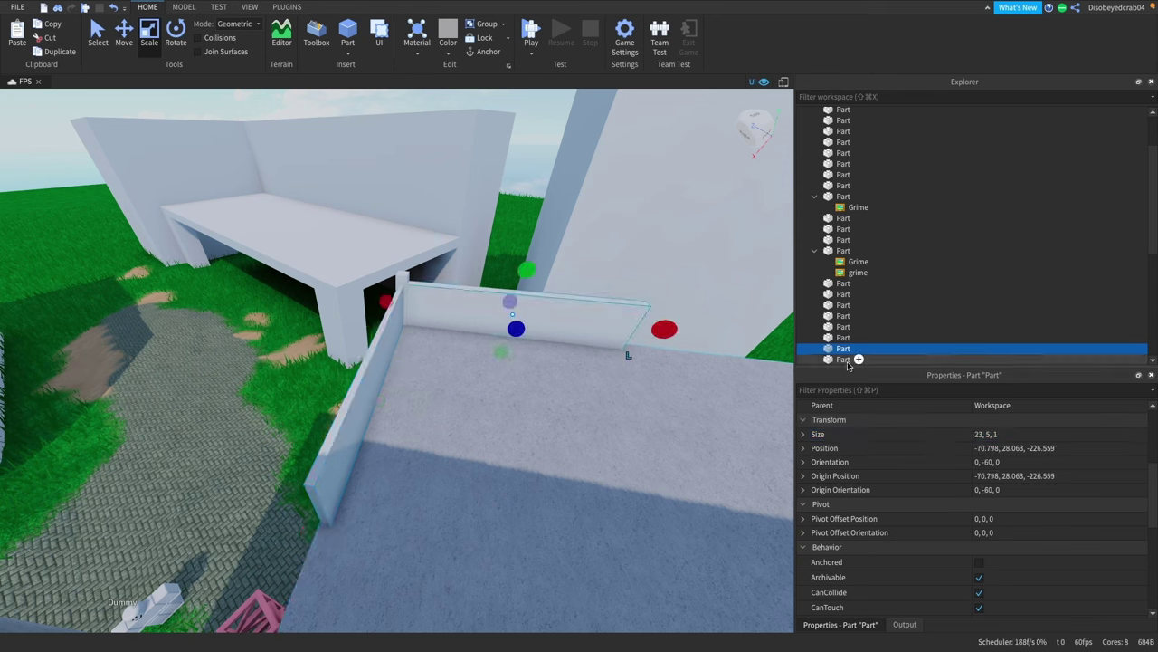
pyautogui.doubleClick(1011, 435)
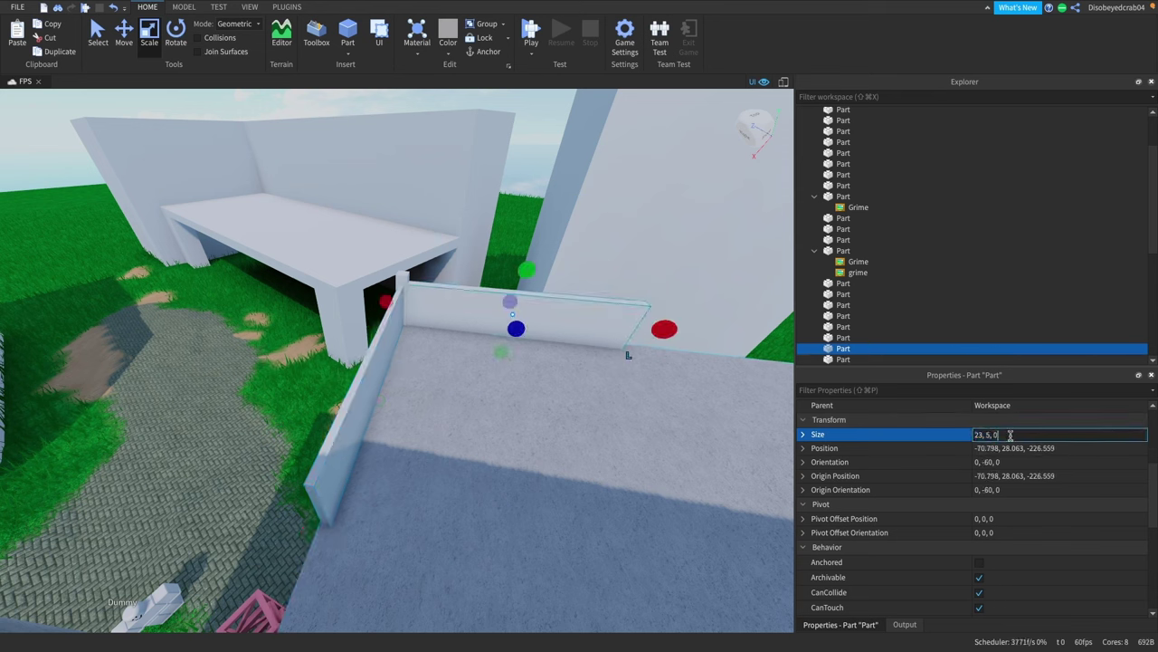
pyautogui.press('Return')
pyautogui.click(369, 378)
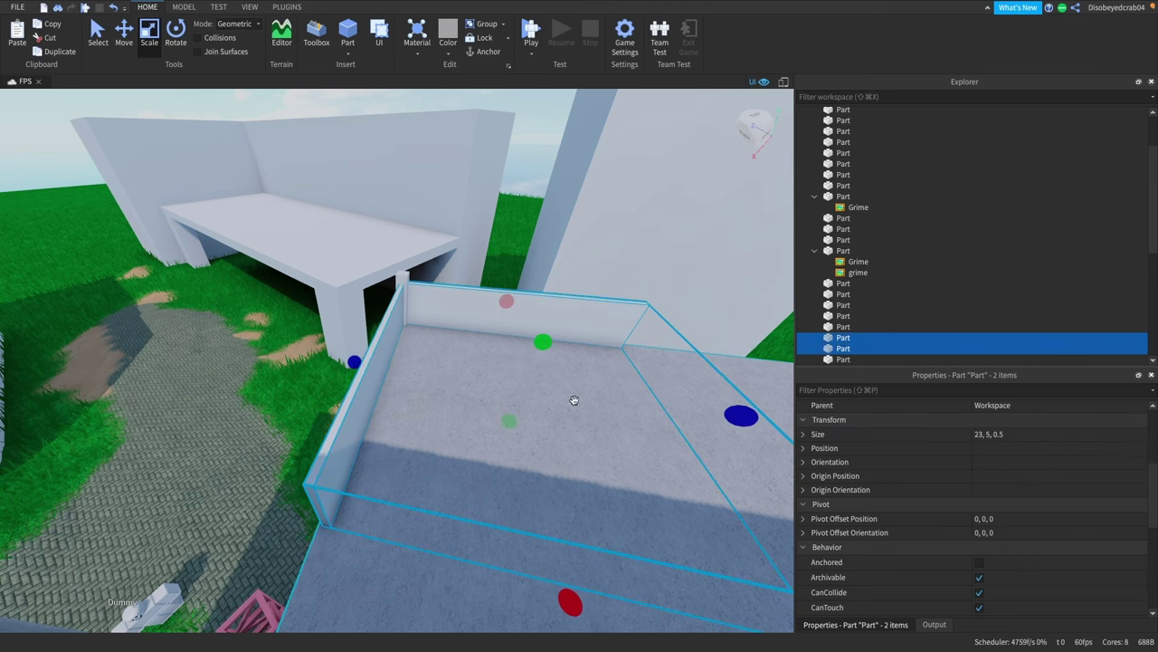
pyautogui.press('f')
# Set the corner pillar's material to Sand and deselect it.
pyautogui.click(369, 293)
pyautogui.click(996, 466)
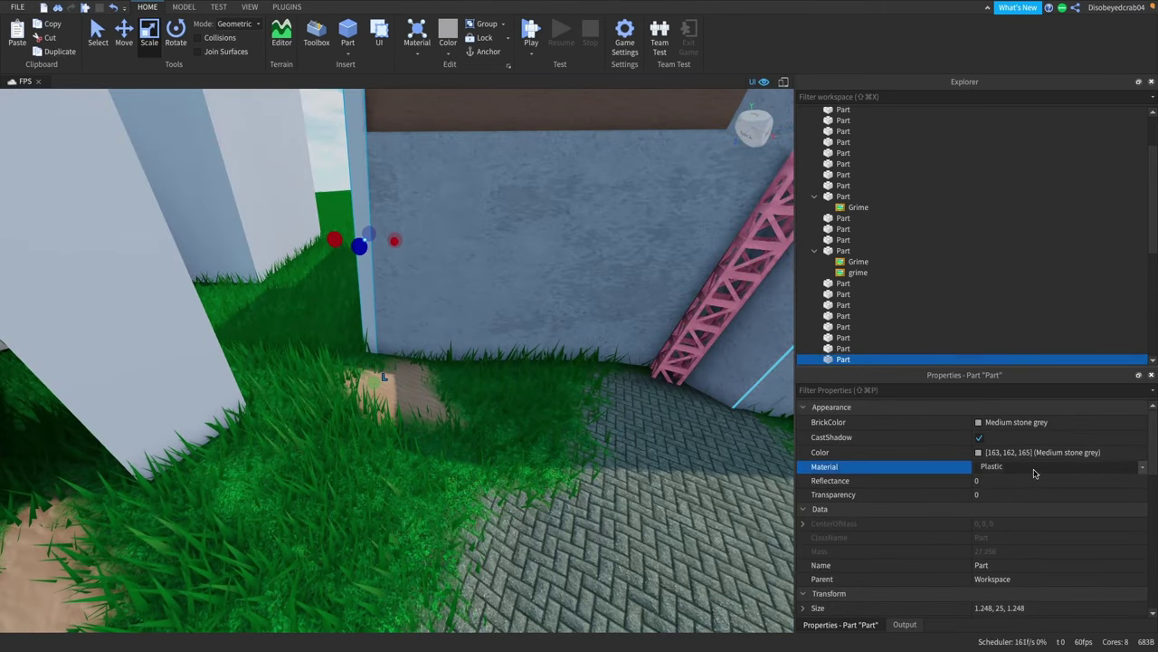
pyautogui.press('s')
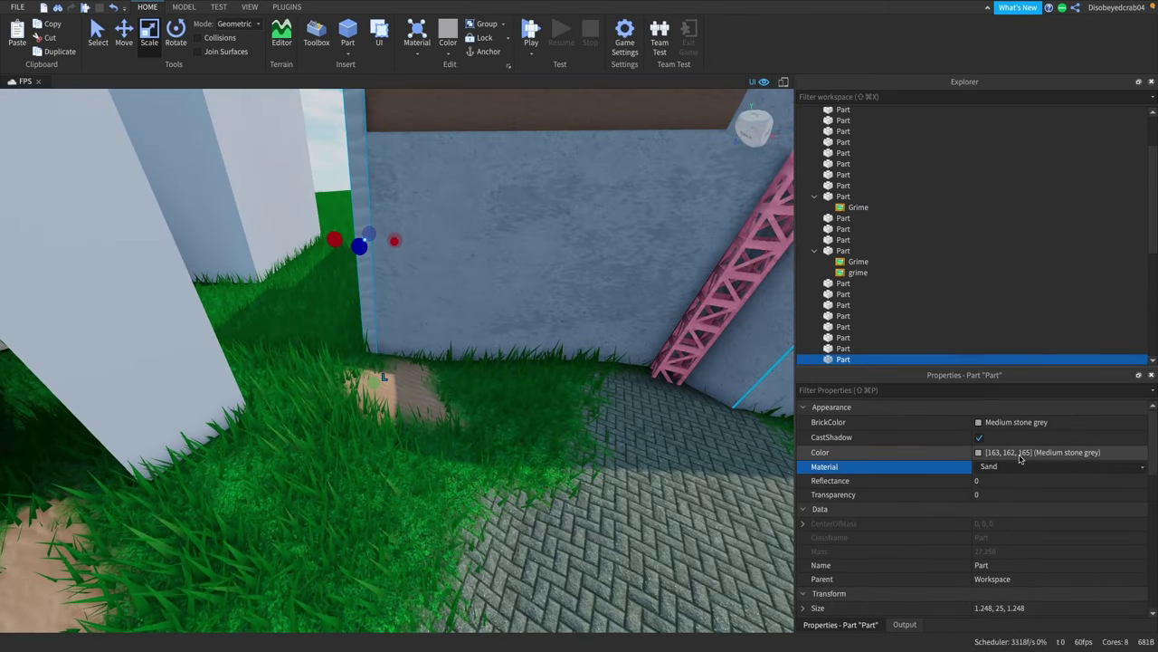
pyautogui.click(609, 416)
pyautogui.moveTo(561, 507); pyautogui.dragTo(609, 417, button='right')
pyautogui.press('w')
# Set the corner pillar's material to Concrete and deselect it.
pyautogui.click(295, 303)
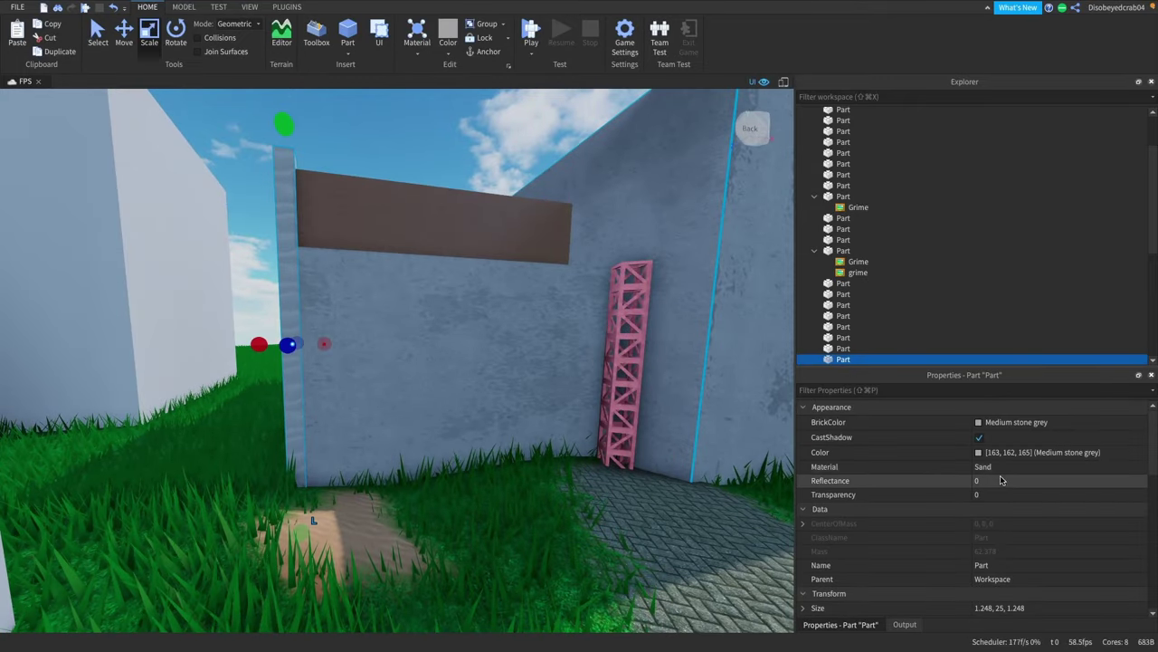
pyautogui.click(1005, 469)
pyautogui.press('c')
pyautogui.press('c')
pyautogui.click(546, 503)
pyautogui.moveTo(546, 503); pyautogui.dragTo(616, 503, button='right')
pyautogui.press('s')
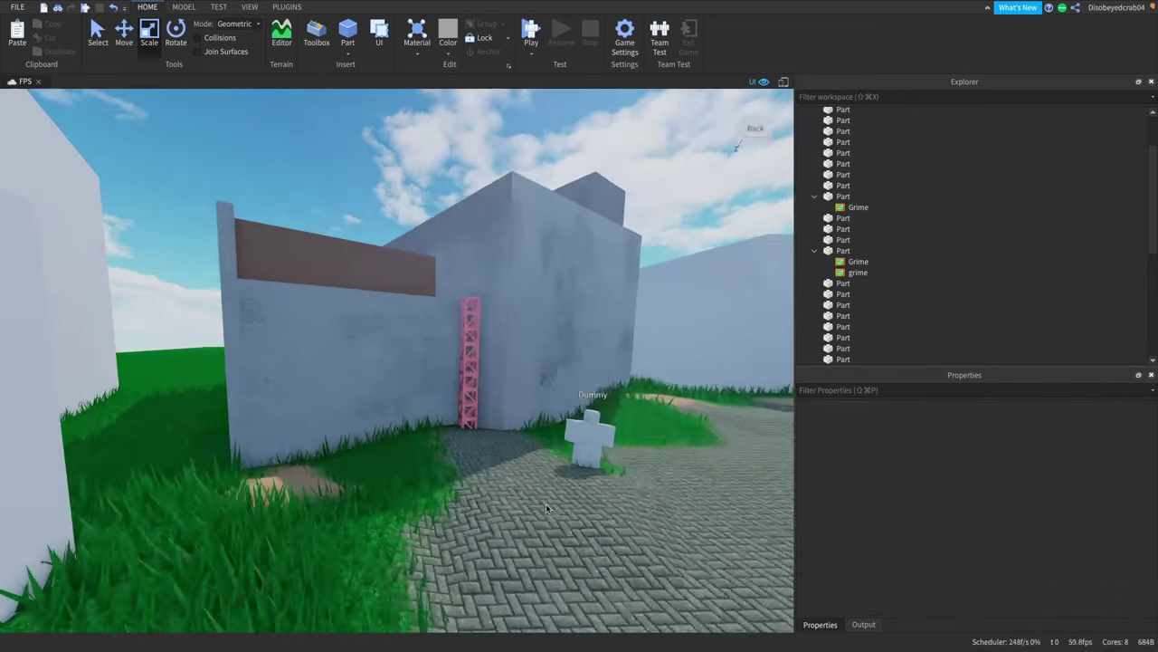
# Duplicate the concrete corner pillar and move the copy to the other end of the front roof wall, beside the truss ladder.
pyautogui.moveTo(546, 503); pyautogui.dragTo(546, 505, button='right')
pyautogui.press('w')
pyautogui.press('e')
pyautogui.press('w')
pyautogui.press('s')
pyautogui.click(278, 414)
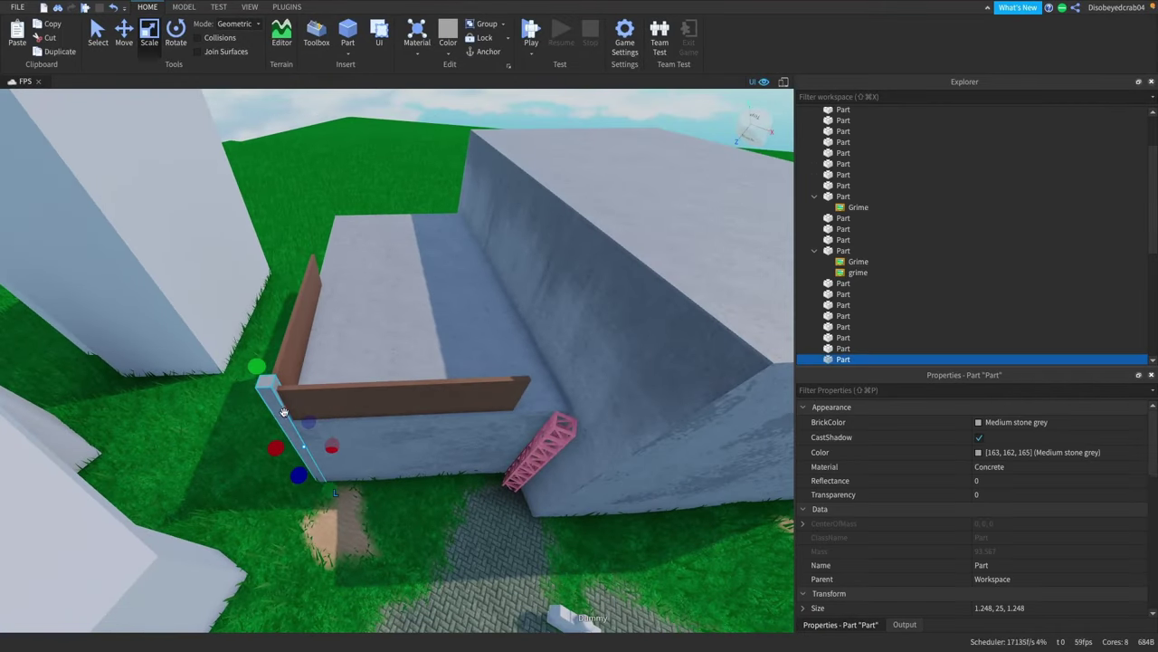
pyautogui.click(127, 41)
pyautogui.moveTo(376, 443); pyautogui.dragTo(503, 447)
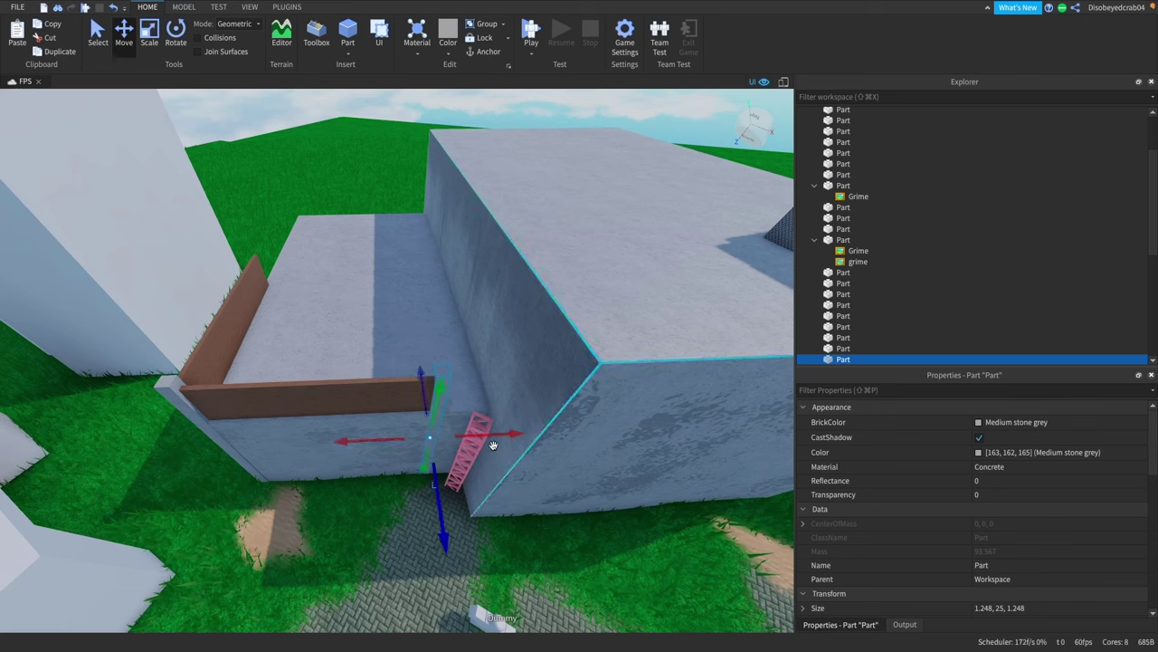
# Duplicate the corner pillar again and move the copy to the far end of the side roof wall.
pyautogui.click(187, 410)
pyautogui.press('super+d')
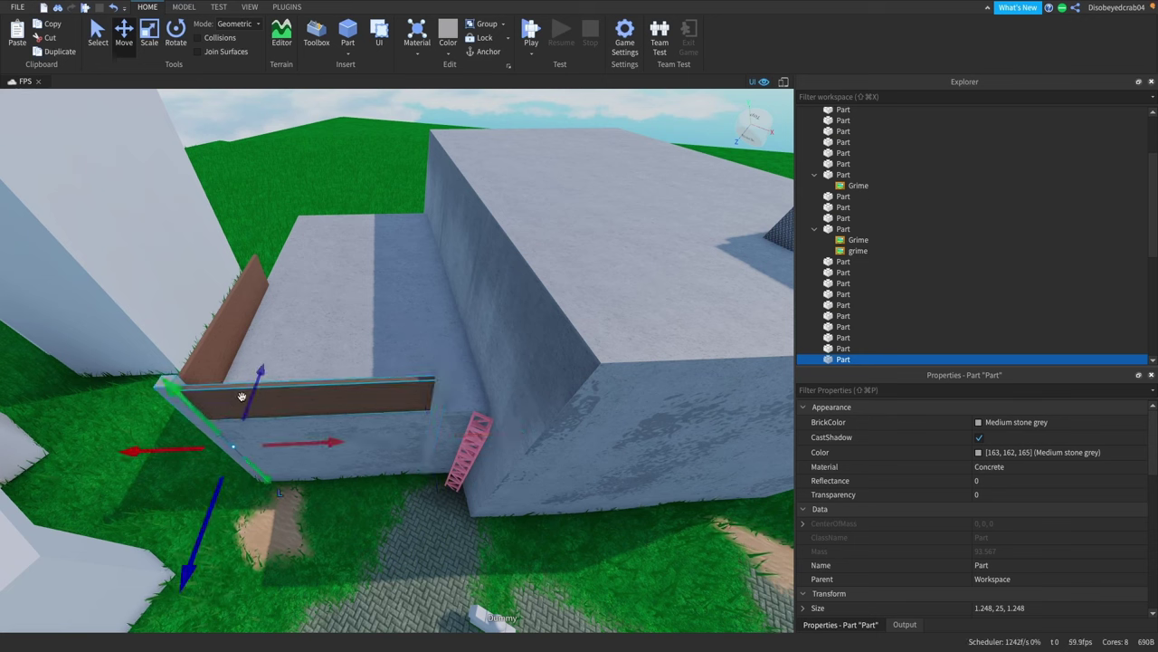
pyautogui.moveTo(245, 391); pyautogui.dragTo(269, 297)
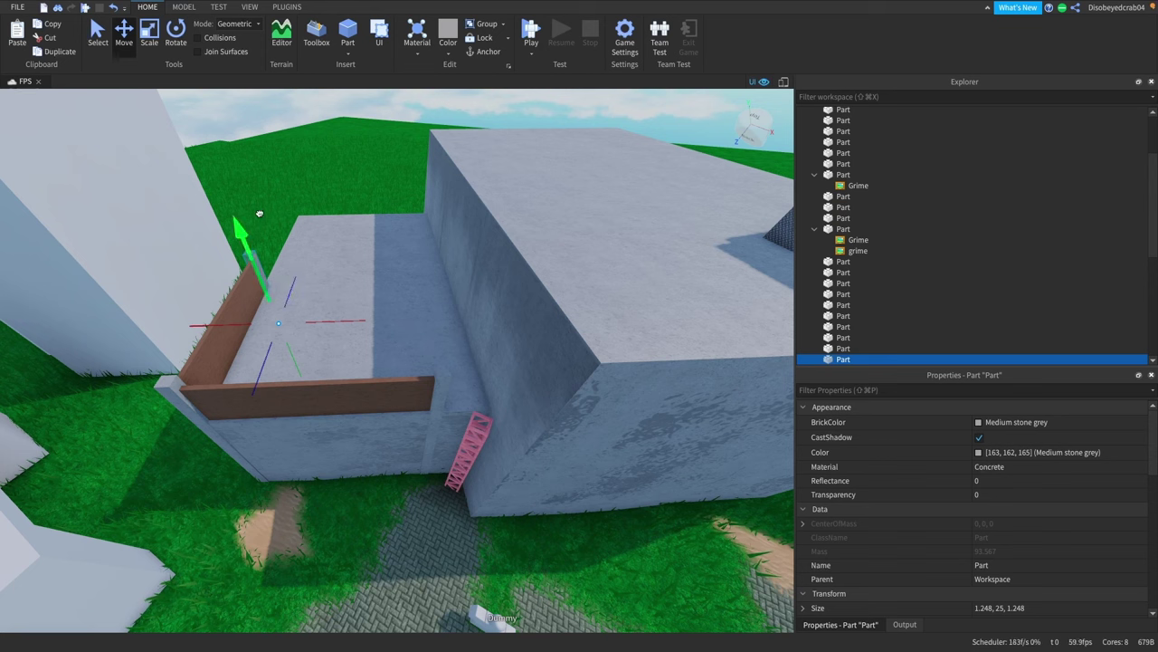
pyautogui.rightClick(260, 214)
pyautogui.click(297, 191)
pyautogui.click(281, 179)
pyautogui.press('s')
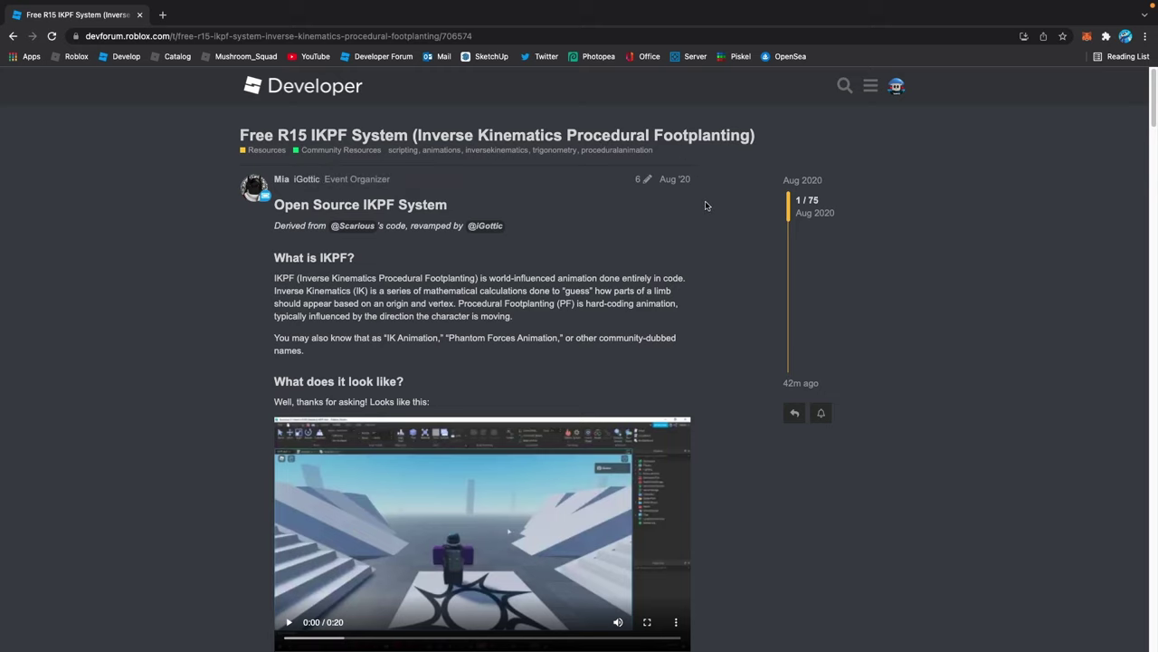
# Switch to the browser and examine the Free R15 IKPF System forum post, including its demo videos and its attribution terms.
pyautogui.scroll(-3, 481, 474)
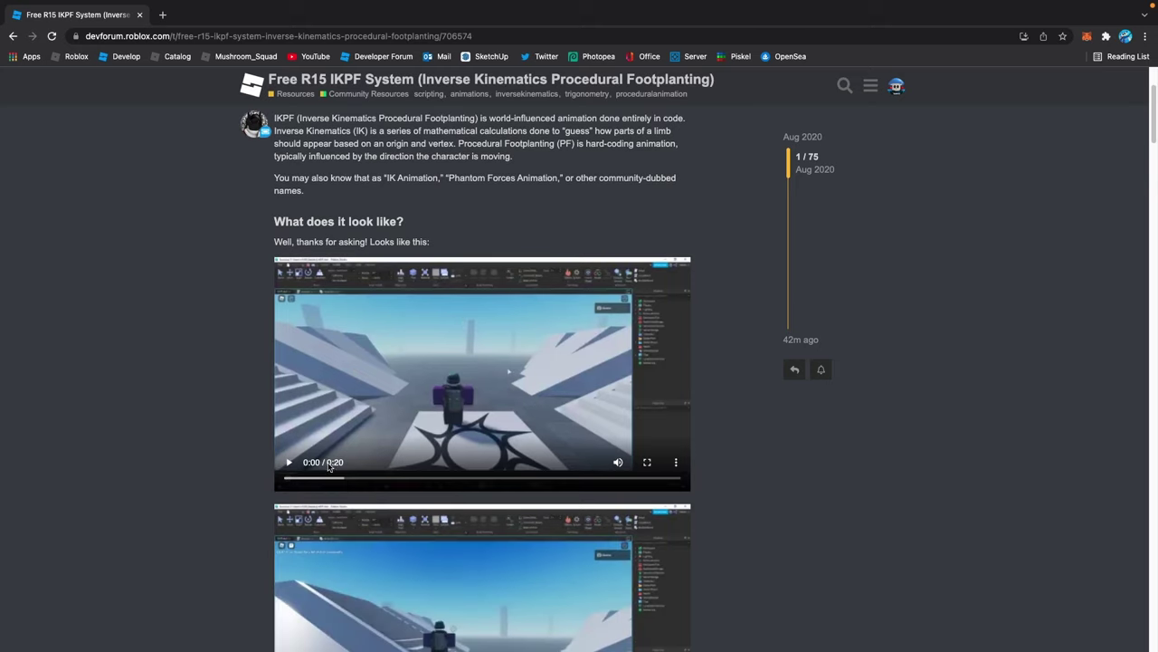
pyautogui.click(291, 462)
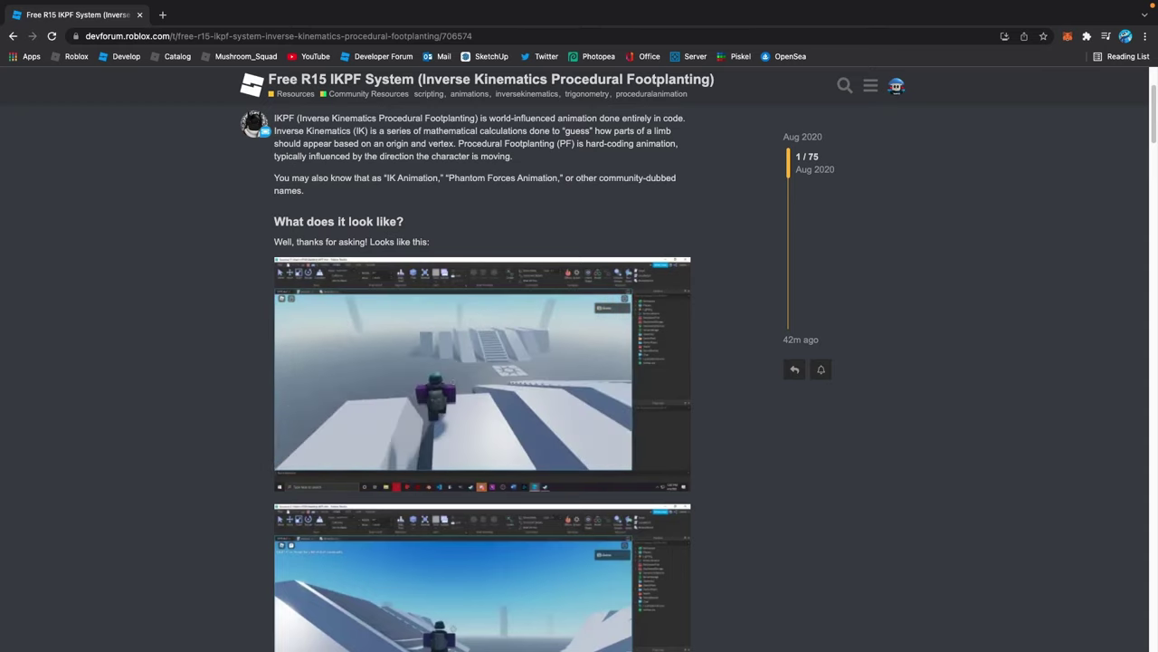
pyautogui.scroll(-3, 362, 517)
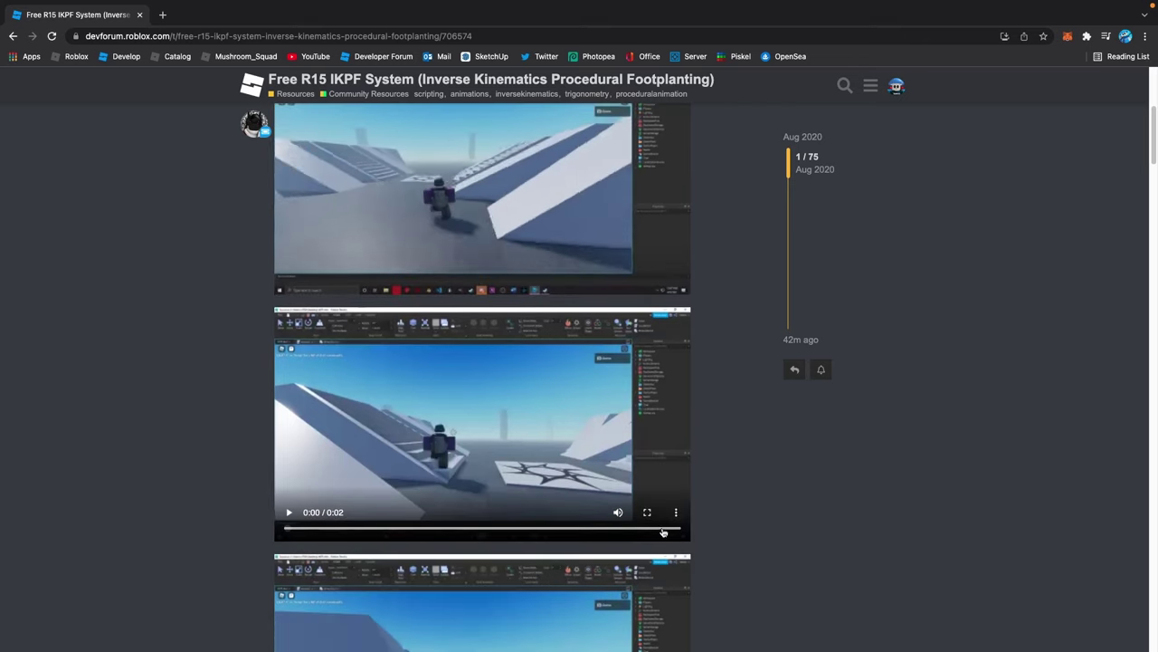
pyautogui.click(426, 352)
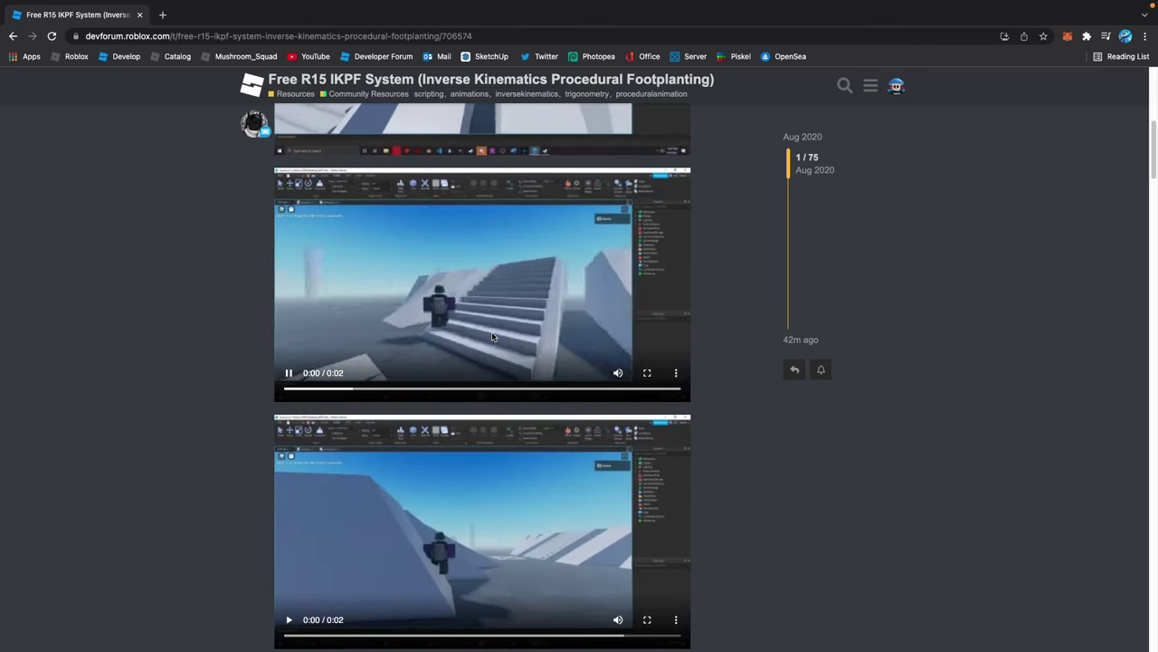
pyautogui.scroll(-4, 638, 468)
pyautogui.scroll(-3, 560, 504)
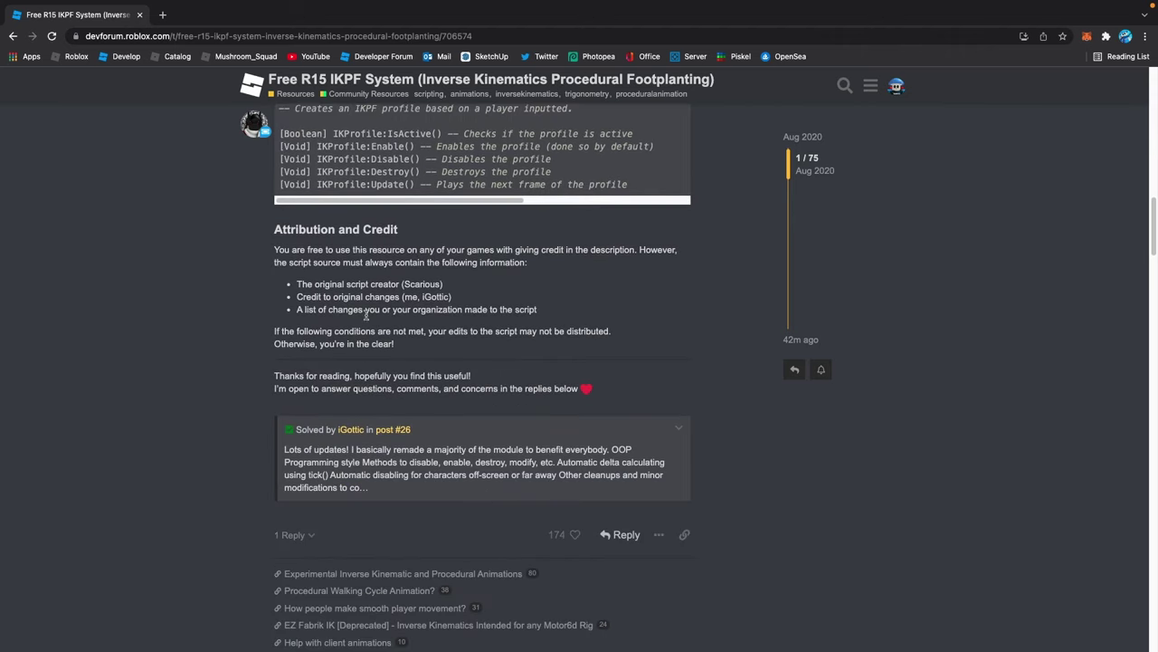
pyautogui.scroll(8, 311, 351)
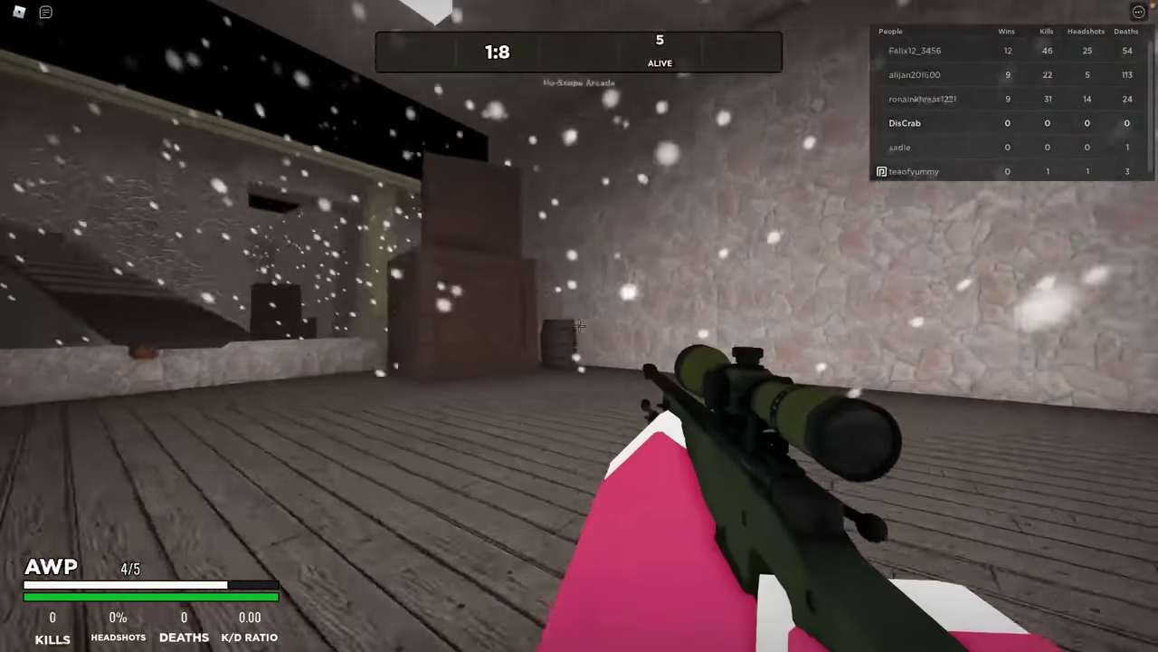
pyautogui.hotkey('shift', 'w')
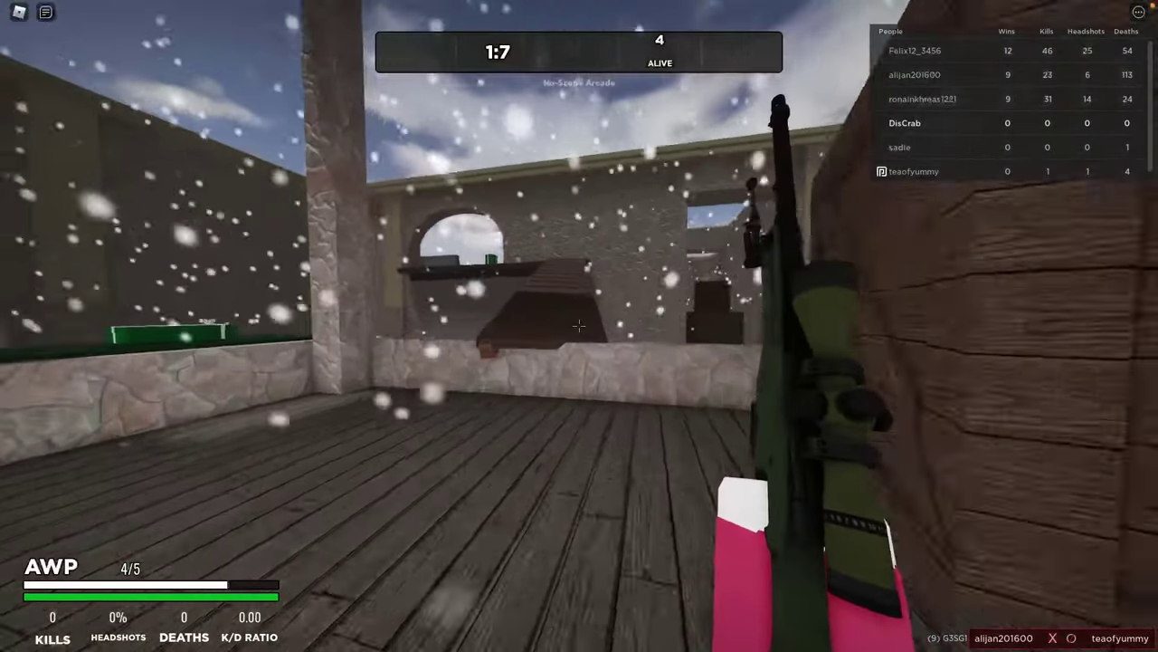
pyautogui.press('w')
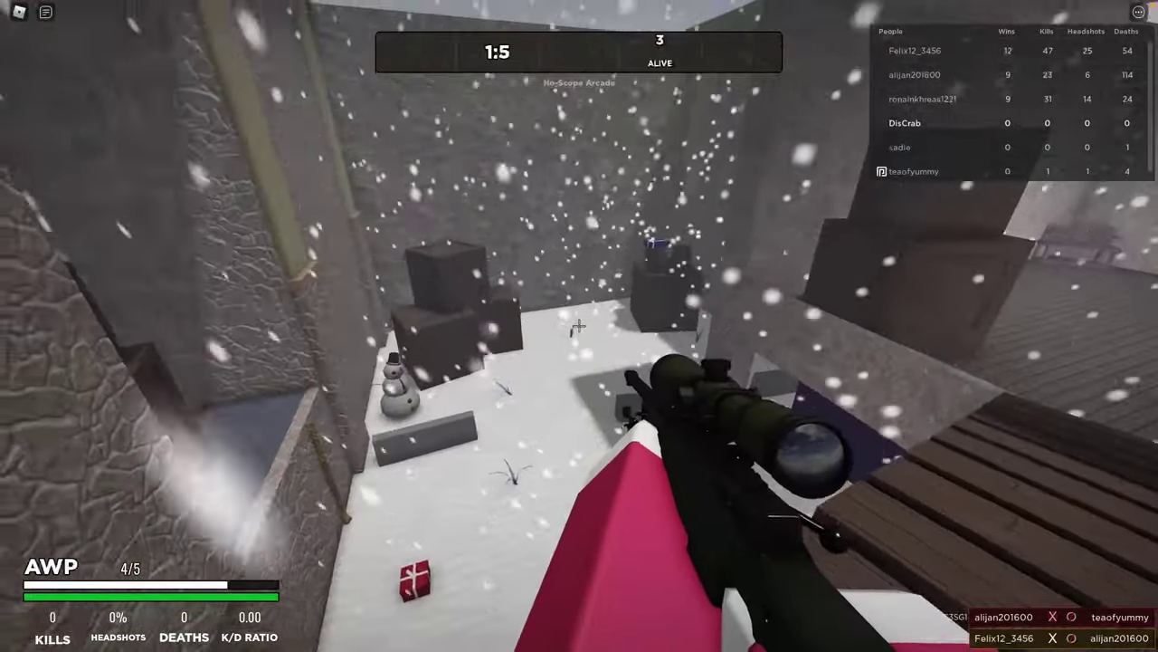
pyautogui.hotkey('shift', 'w')
pyautogui.press('w')
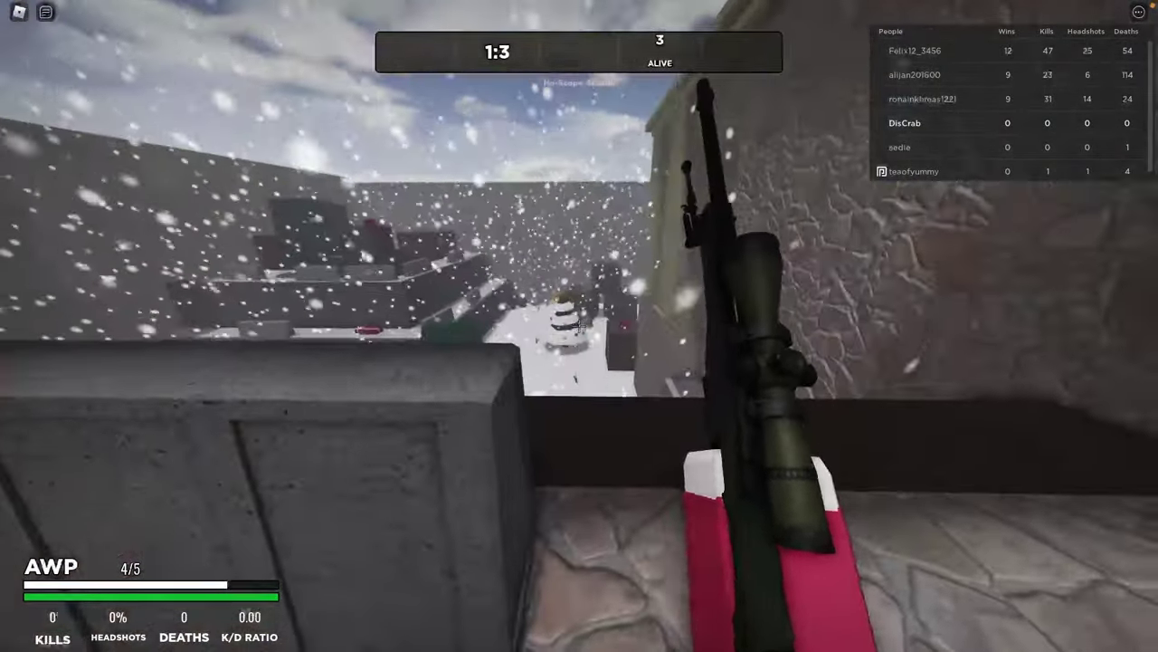
pyautogui.press('space')
pyautogui.press('w')
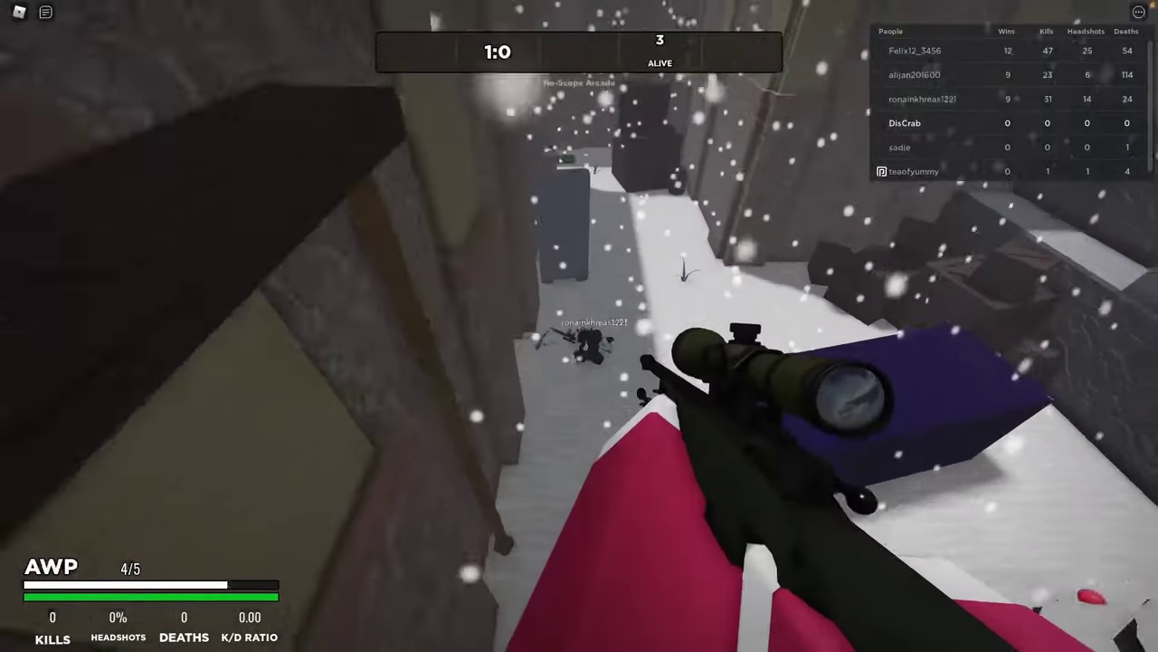
pyautogui.click(580, 326)
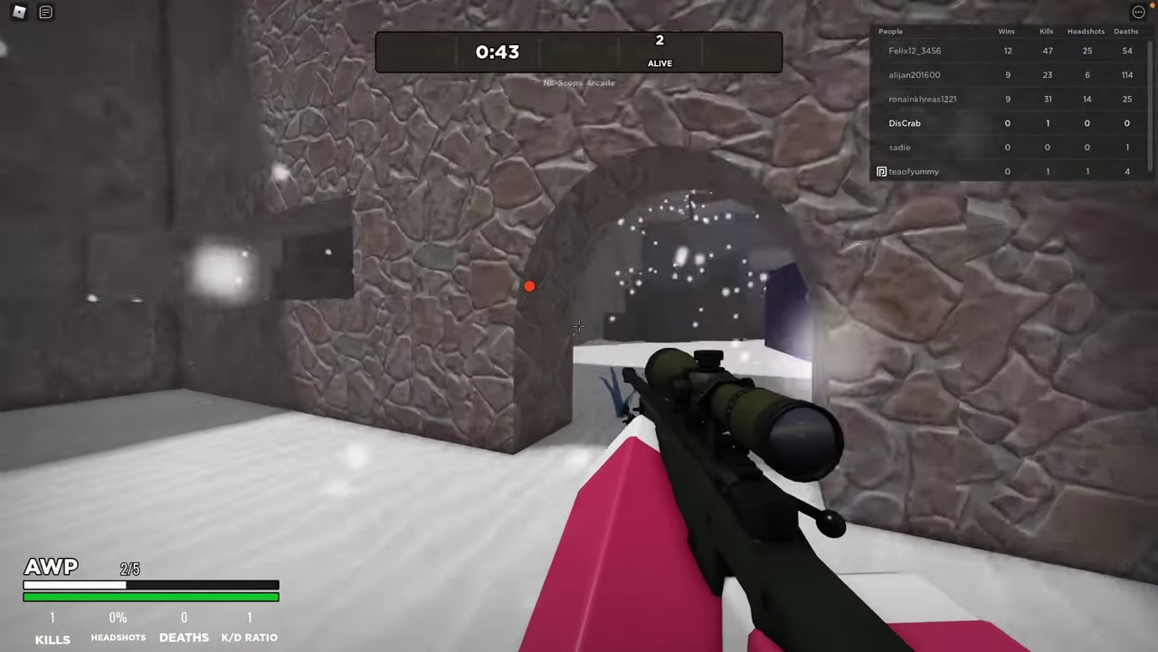
pyautogui.press('w')
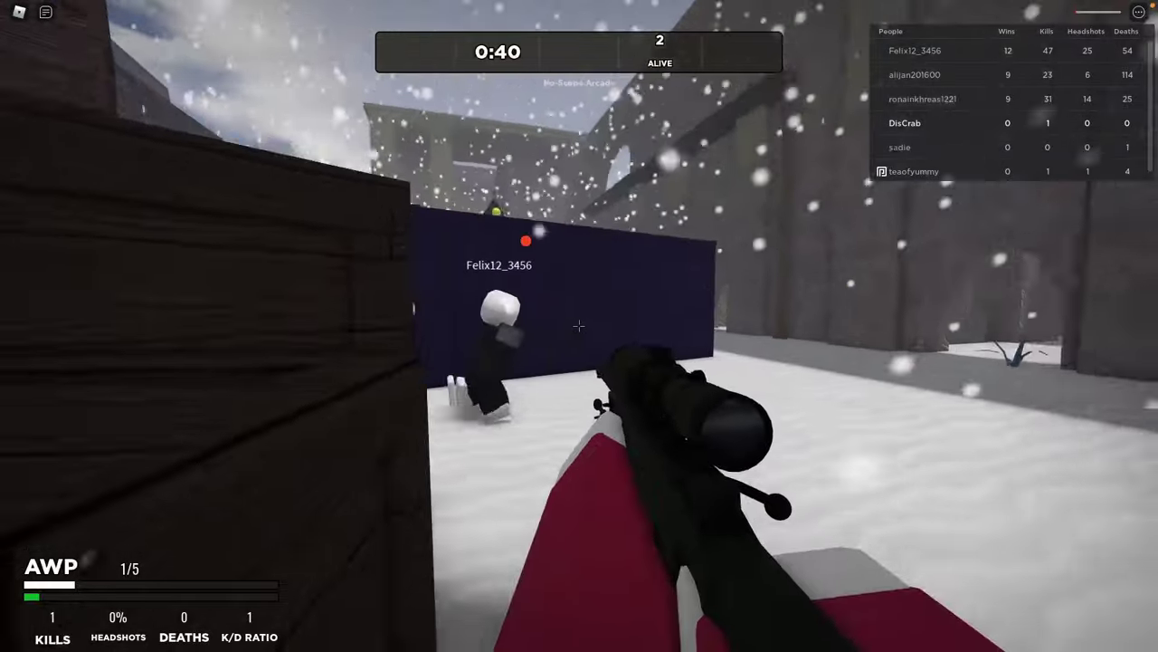
pyautogui.click(579, 326)
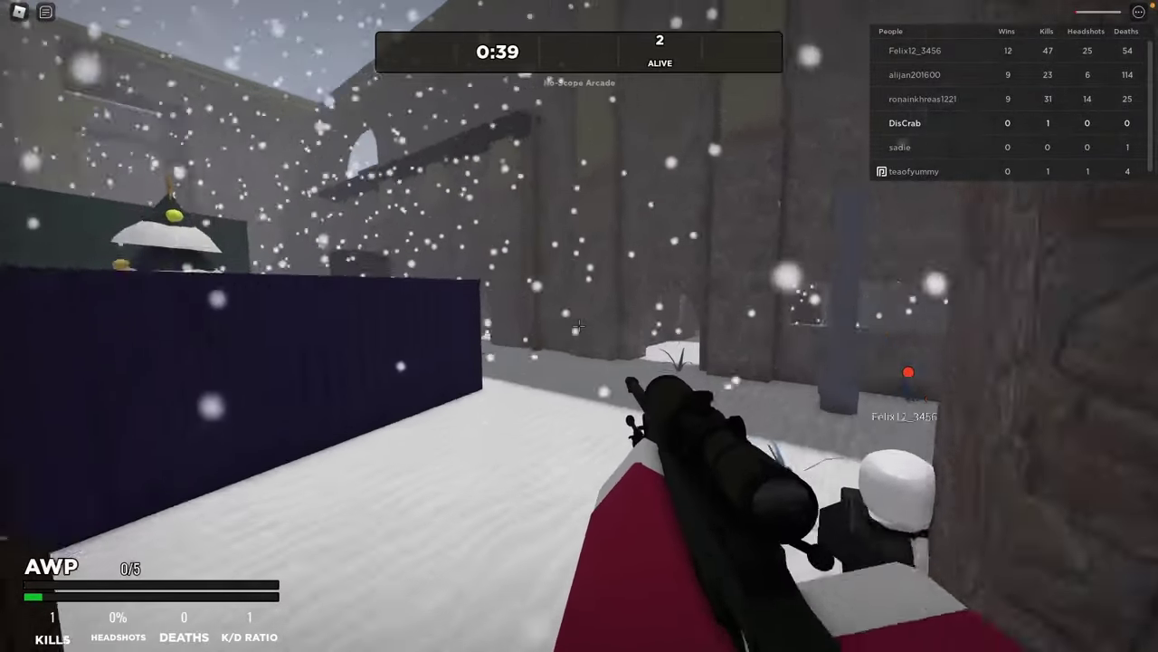
pyautogui.press('w')
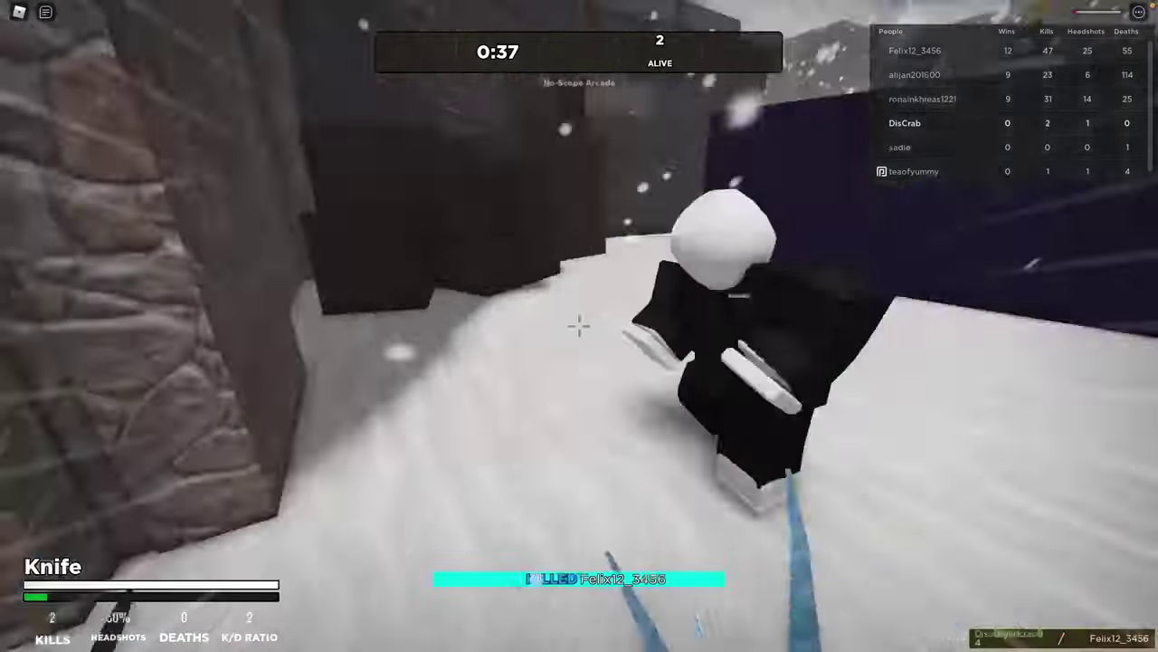
pyautogui.click(579, 325)
pyautogui.press('1')
pyautogui.press('w')
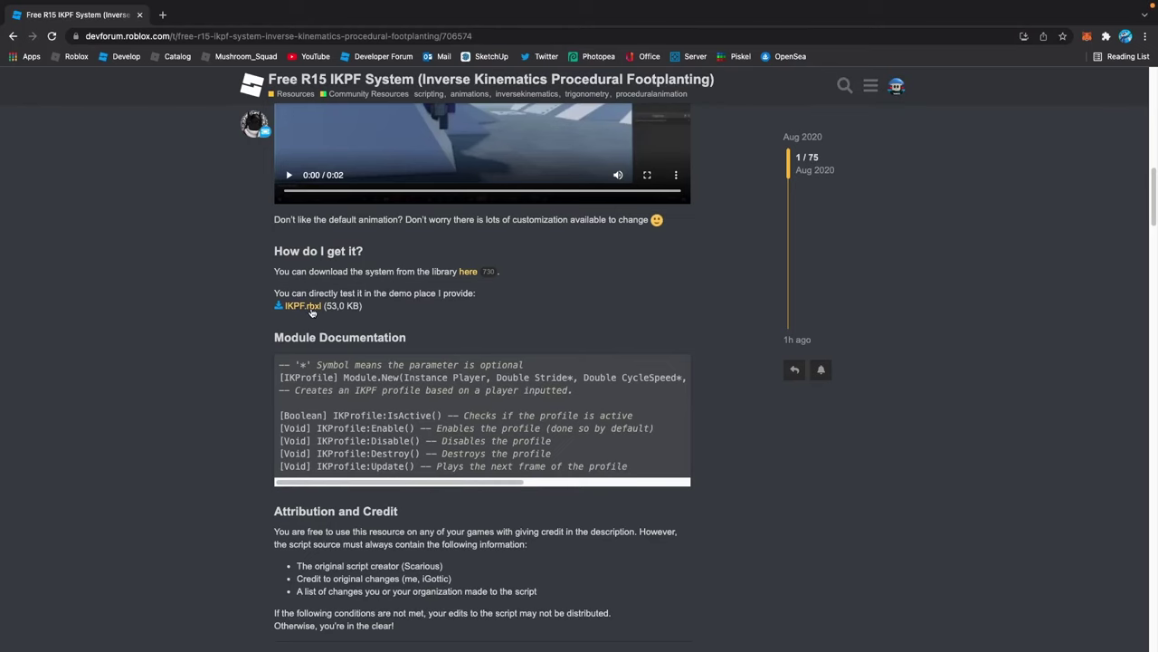
# Open the IK Procedural Animation library page from the forum post, get the free model, and close that page.
pyautogui.click(467, 272)
pyautogui.click(757, 242)
pyautogui.click(522, 438)
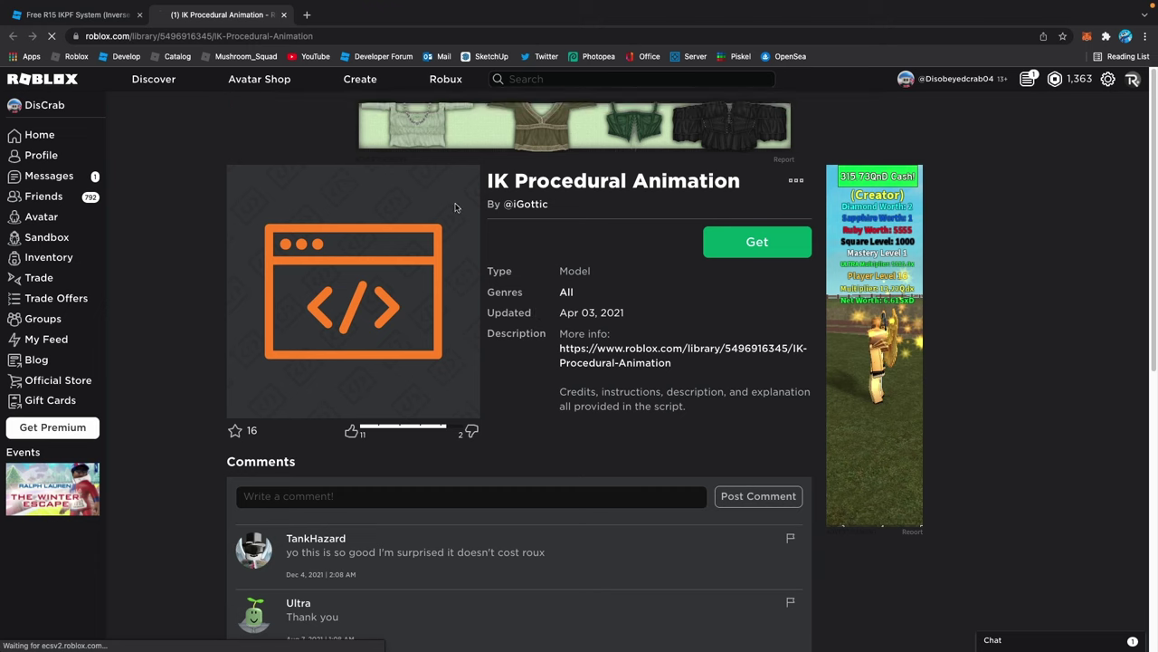
pyautogui.click(283, 15)
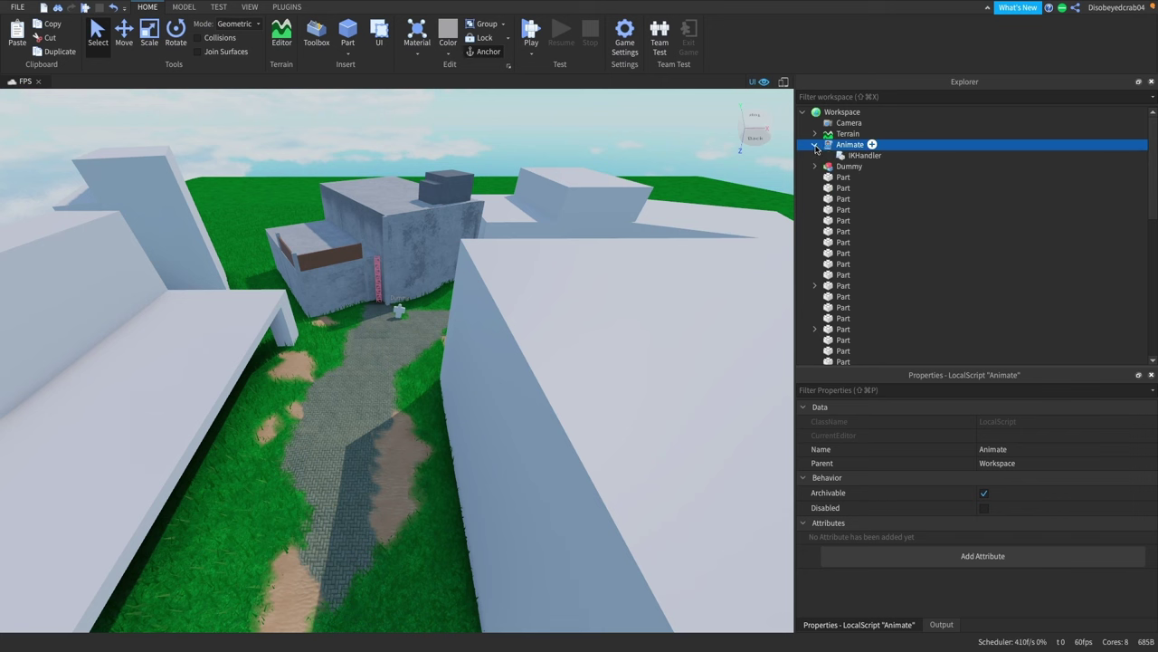
# Read the Animate script's setup instructions in Roblox Studio and move the script out of Workspace as they prescribe.
pyautogui.doubleClick(850, 145)
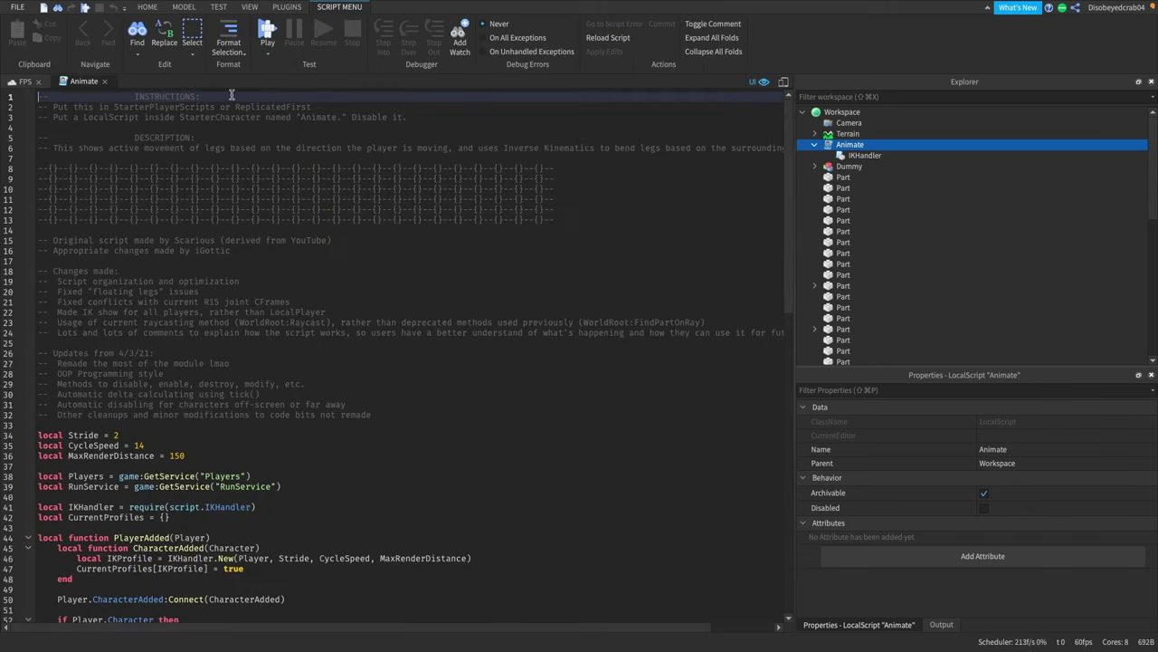
pyautogui.click(102, 82)
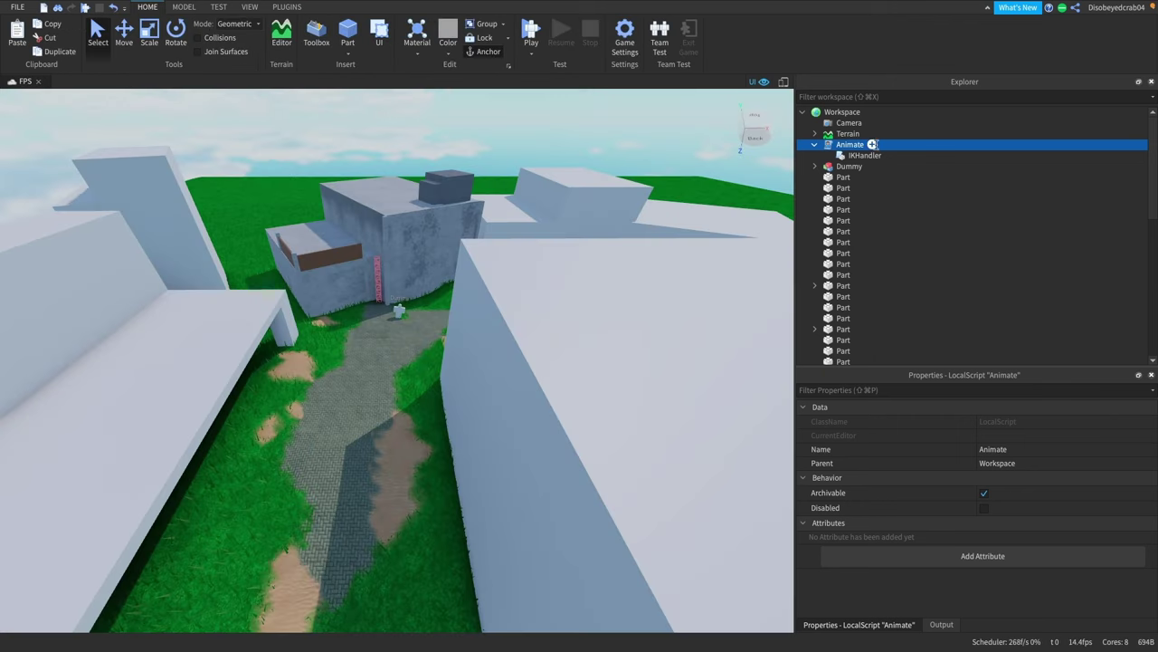
pyautogui.moveTo(827, 145); pyautogui.dragTo(885, 326)
# Playtest the map, walking the character in all directions to examine the leg animation from third-person and first-person views.
pyautogui.click(531, 31)
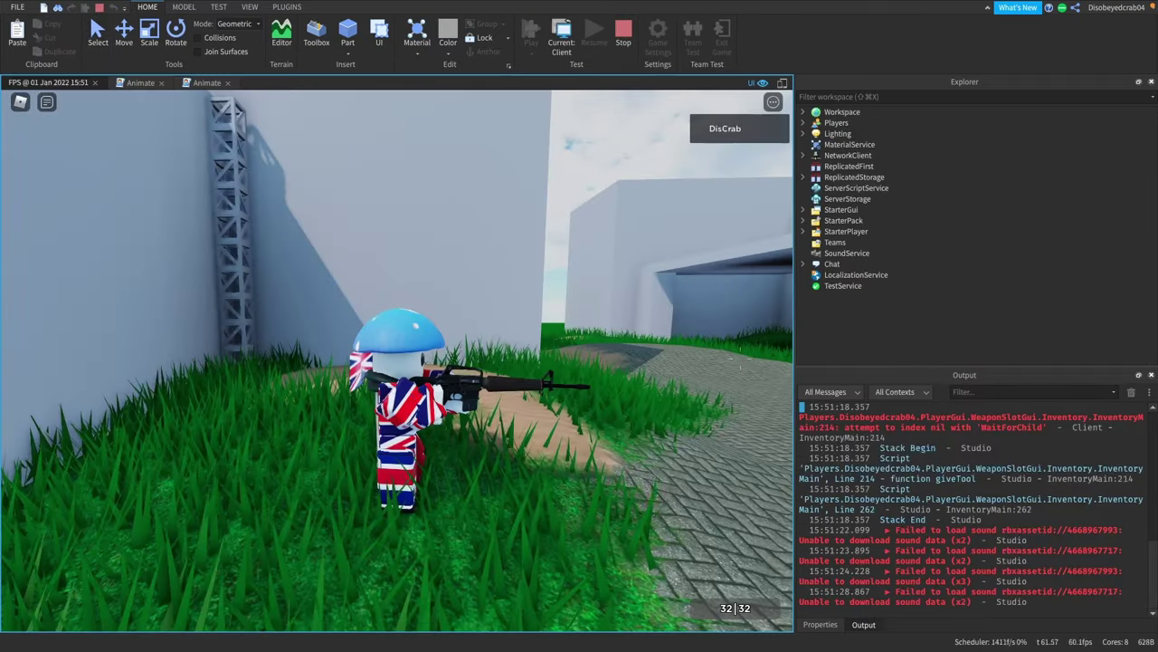
pyautogui.press('w')
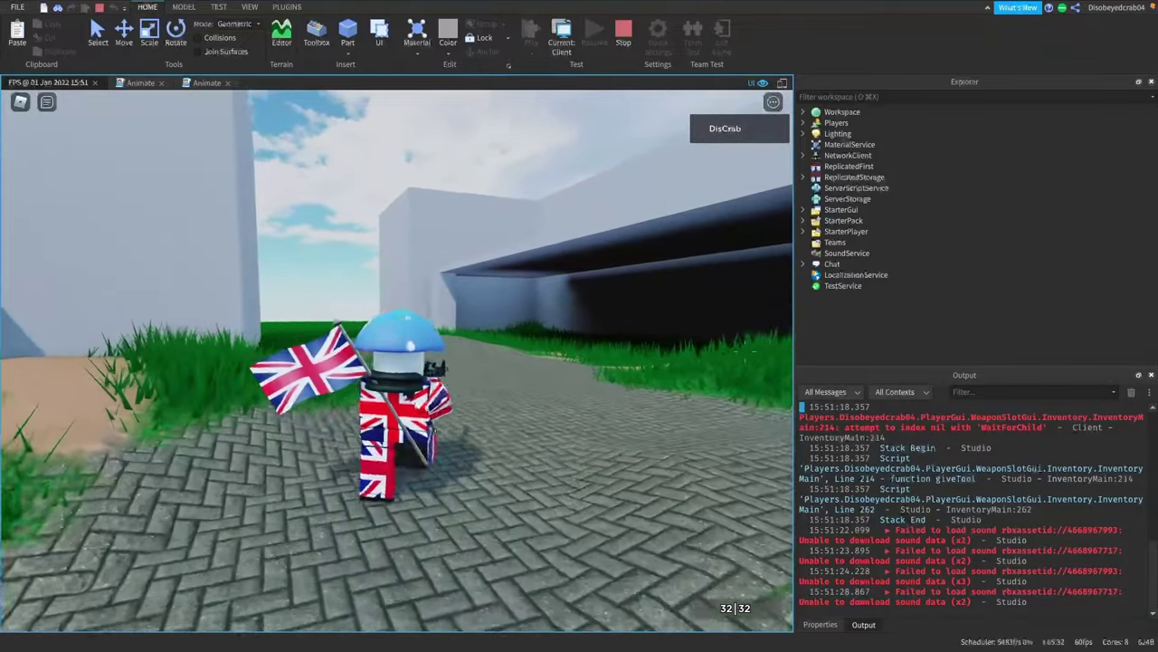
pyautogui.press('s')
pyautogui.press('w')
pyautogui.press('a')
pyautogui.press('d')
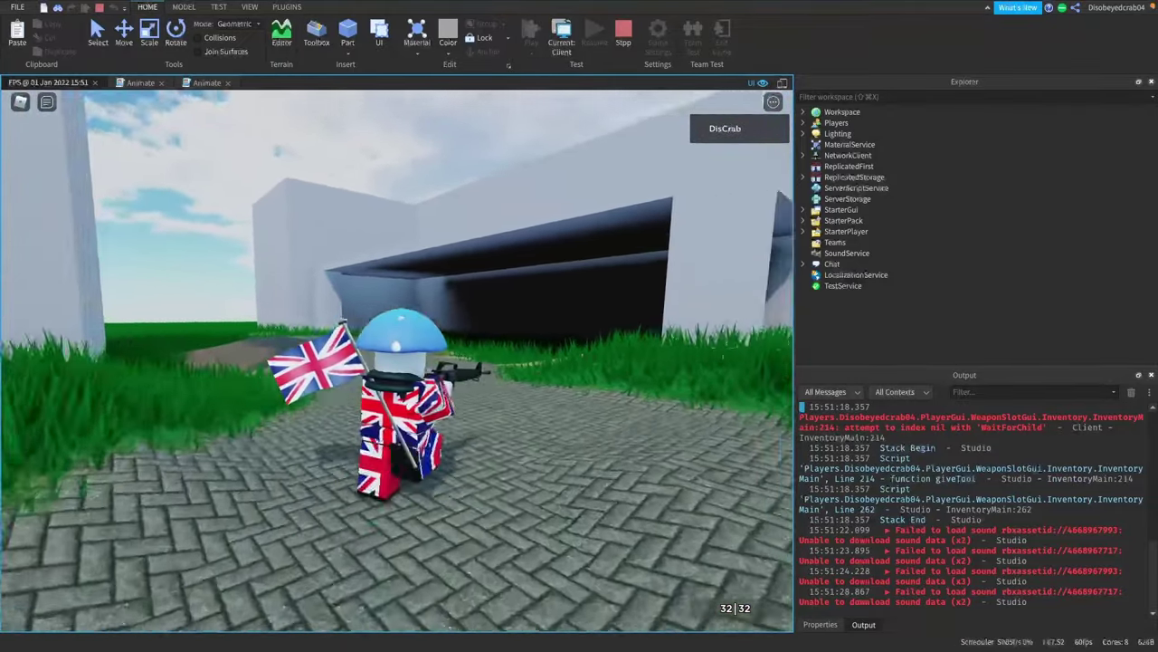
pyautogui.press('a')
pyautogui.press('d')
pyautogui.scroll(-5, 397, 360)
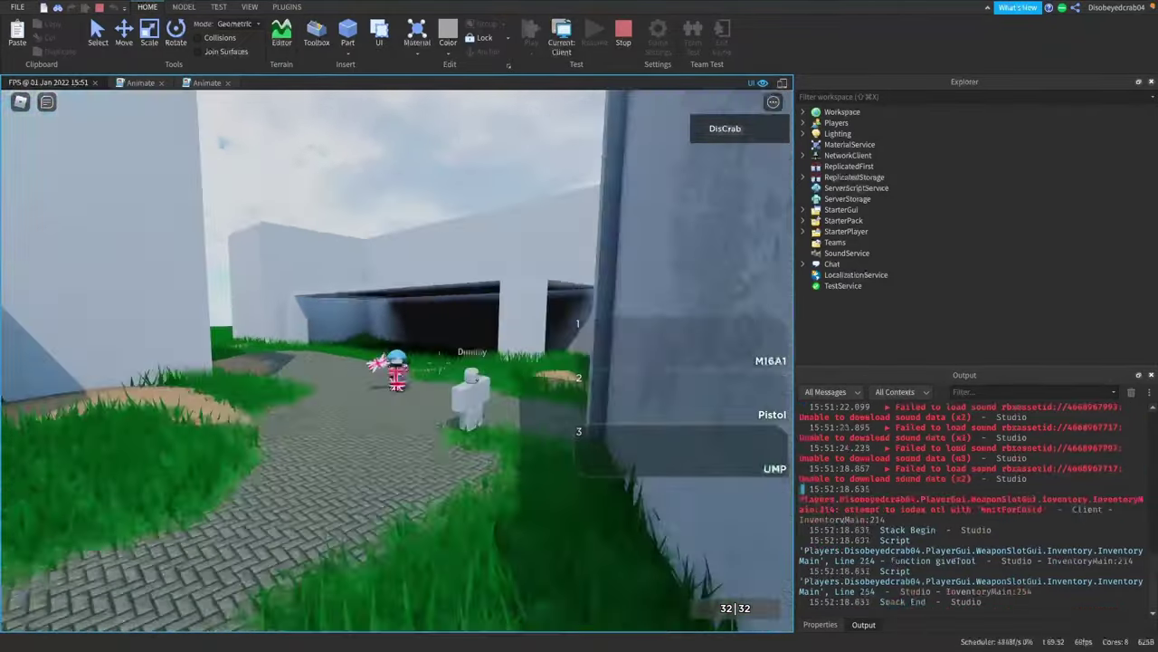
pyautogui.scroll(7, 397, 360)
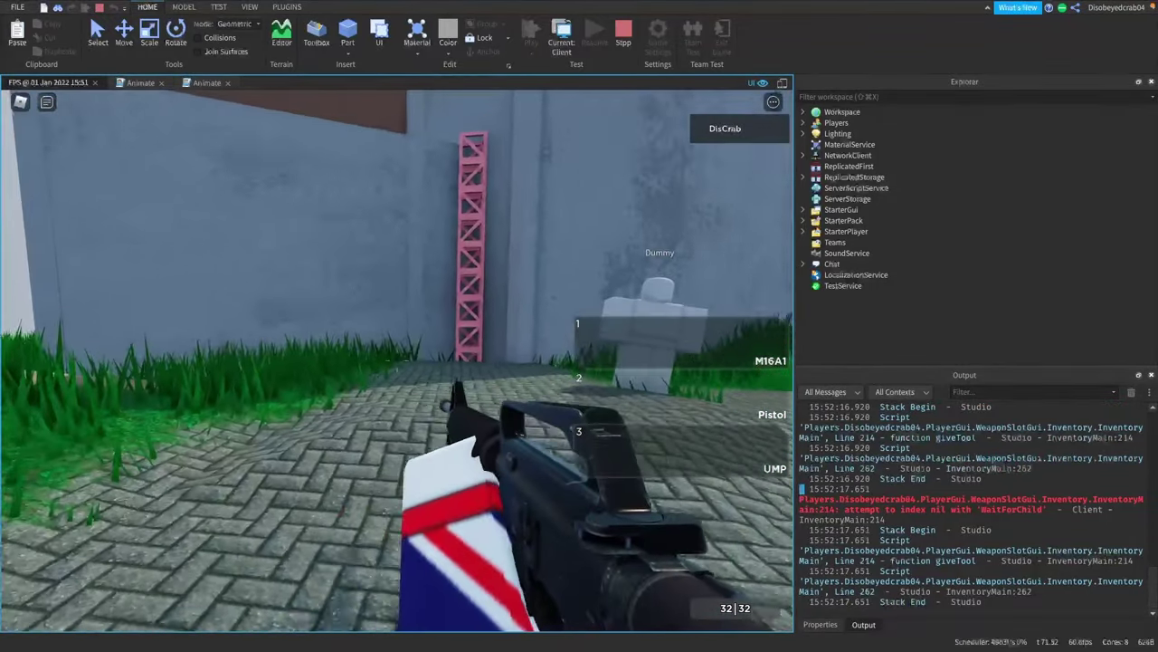
# Test the weapons near the dummy by reloading the pistol and by firing and reloading the M16A1.
pyautogui.press('s')
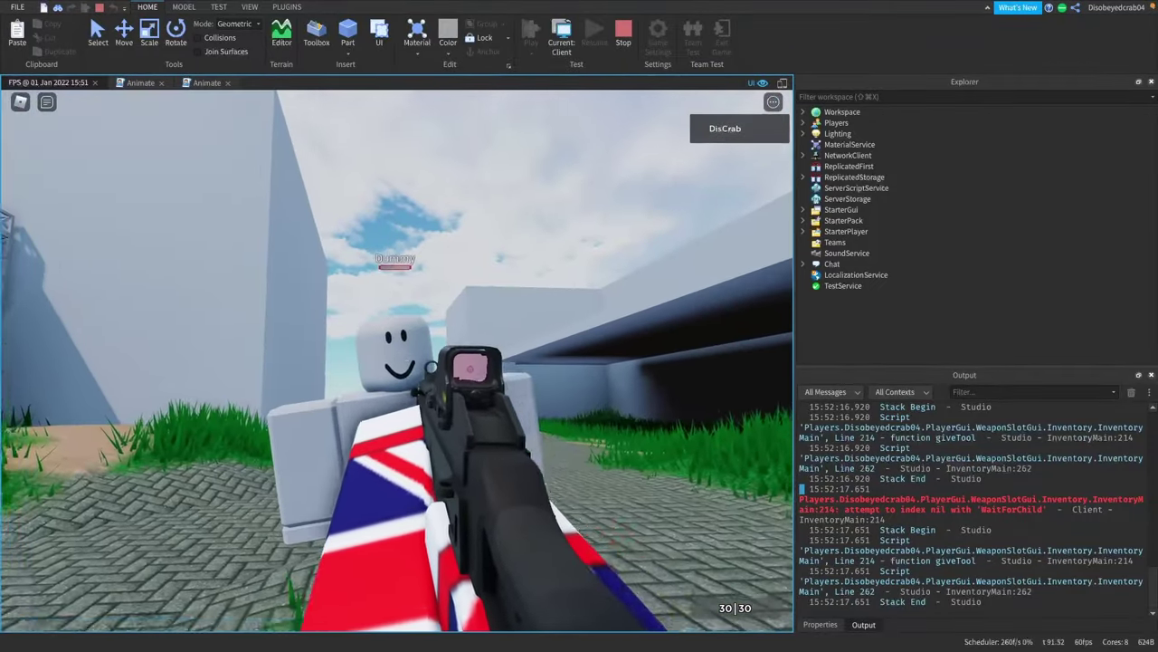
pyautogui.press('2')
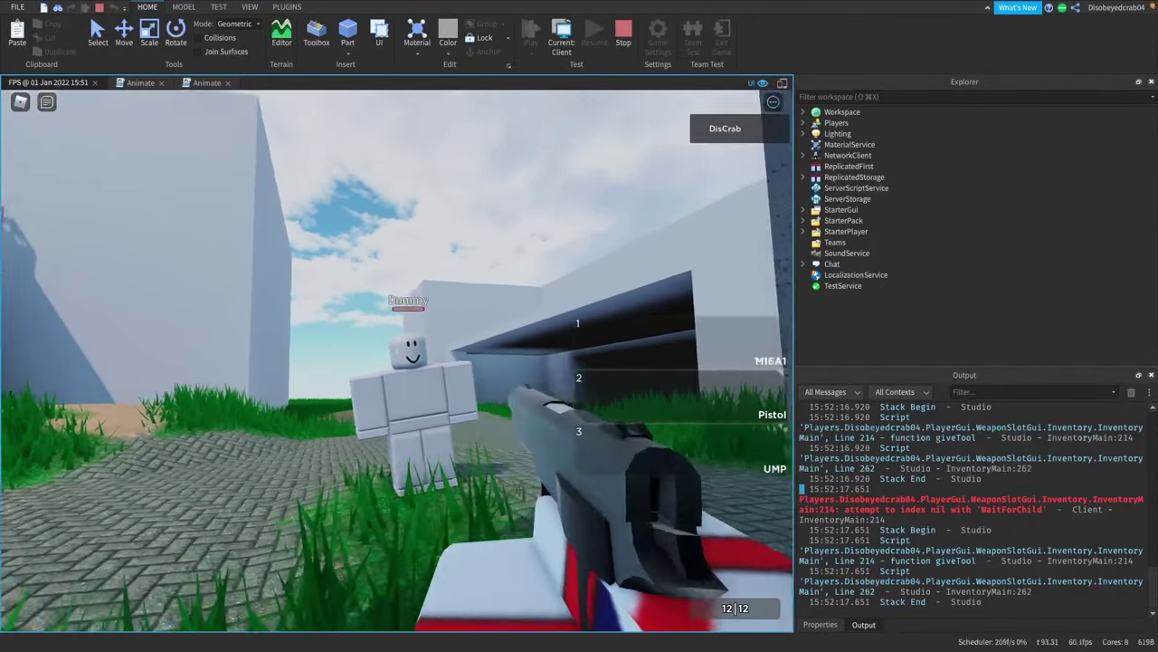
pyautogui.press('r')
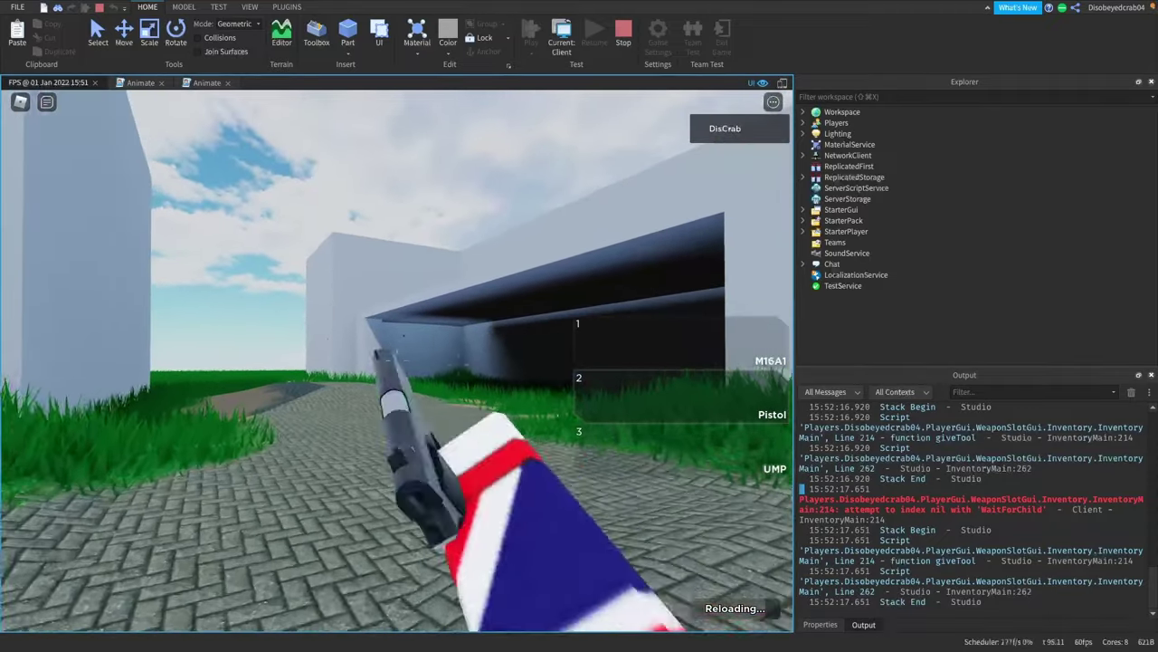
pyautogui.press('1')
pyautogui.press('s')
pyautogui.click(396, 360)
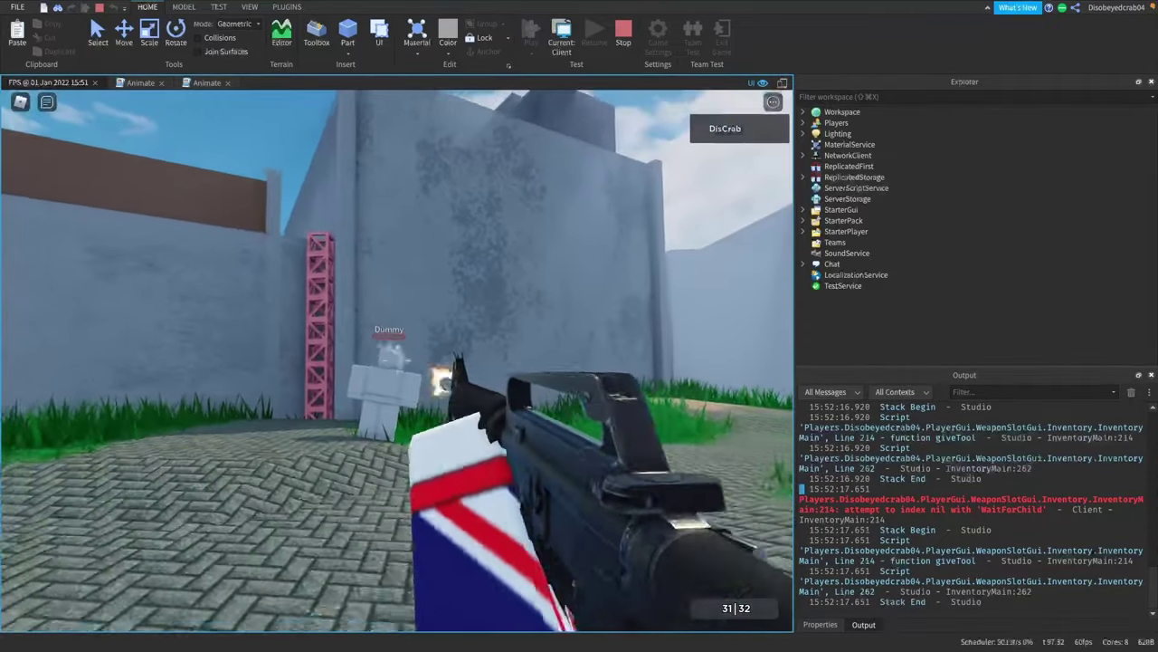
pyautogui.press('r')
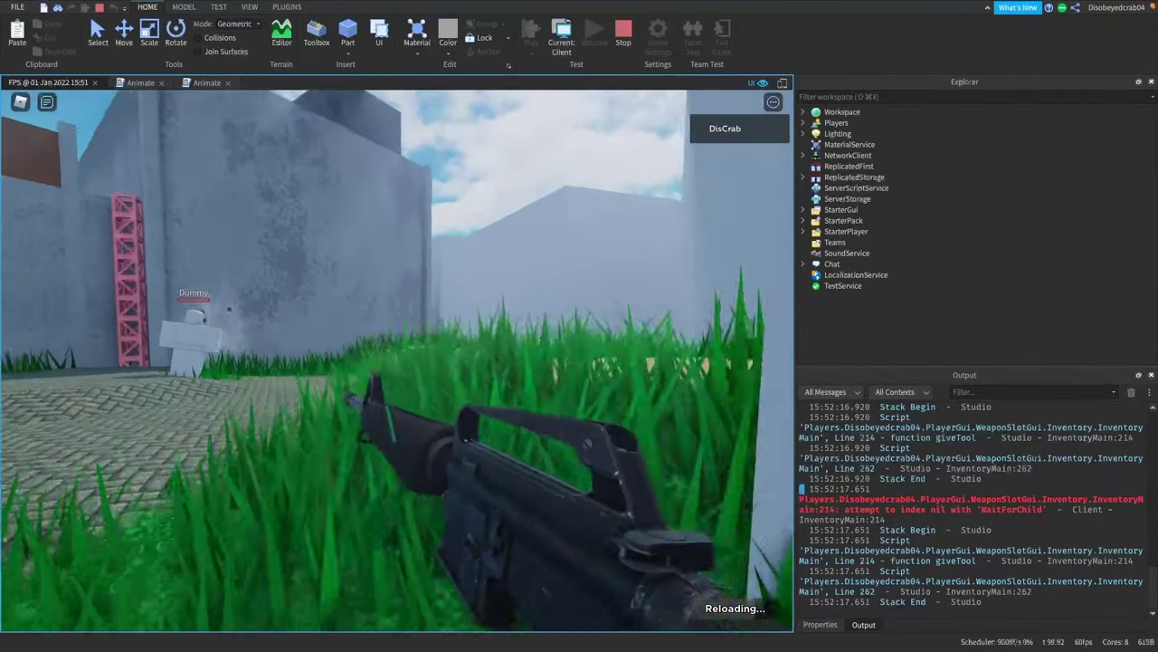
# Equip the pistol and fire several shots while moving around the dummy to test its shooting.
pyautogui.press('2')
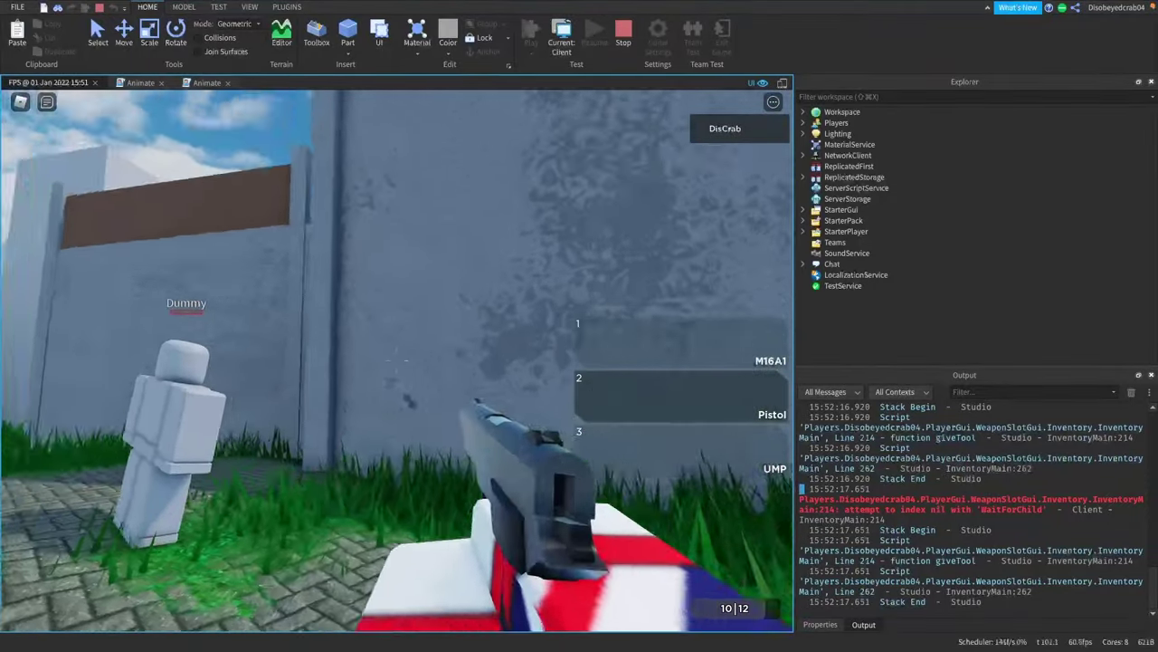
pyautogui.click(397, 360)
pyautogui.click(397, 360)
pyautogui.press('w')
pyautogui.click(397, 360)
pyautogui.click(396, 360)
pyautogui.click(396, 361)
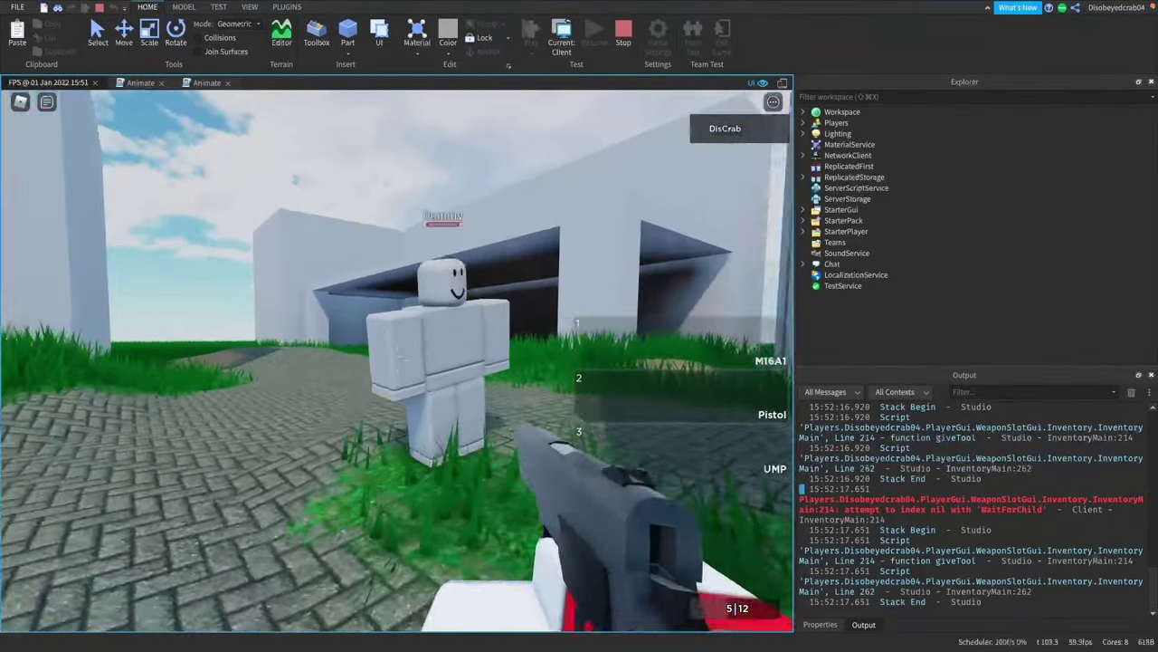
pyautogui.press('w')
pyautogui.press('s')
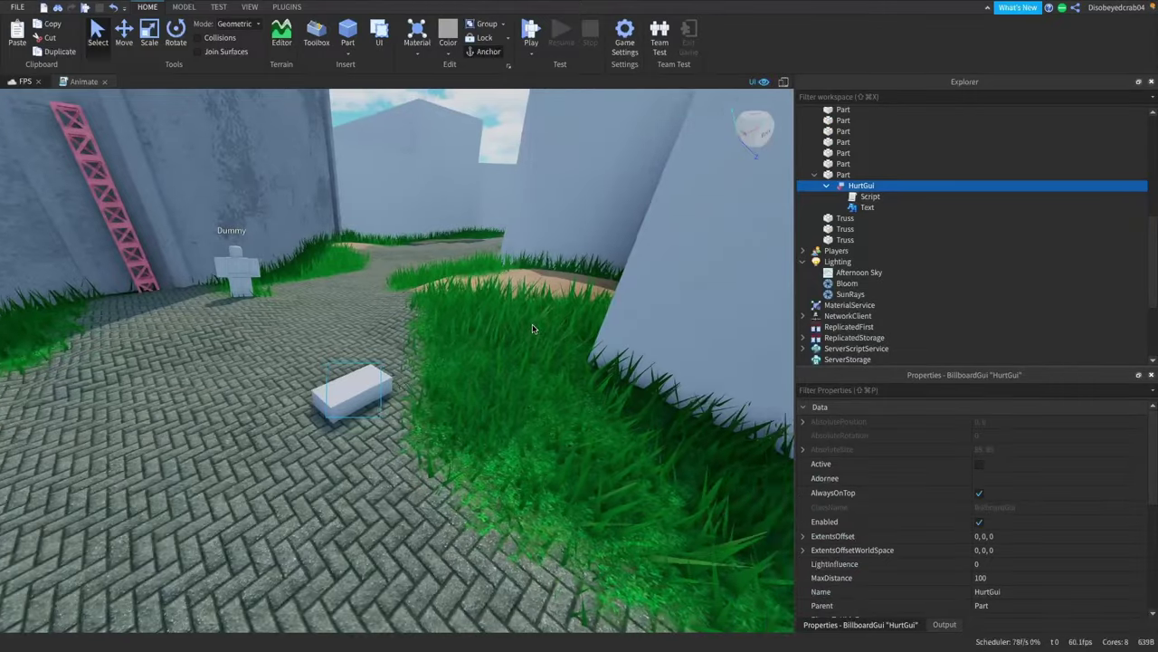
# Set the TextTransparency of the Text label inside HurtGui to 0.21 to preview the damage number on the part.
pyautogui.moveTo(528, 324); pyautogui.dragTo(528, 325, button='right')
pyautogui.press('w')
pyautogui.press('s')
pyautogui.press('w')
pyautogui.press('s')
pyautogui.click(867, 207)
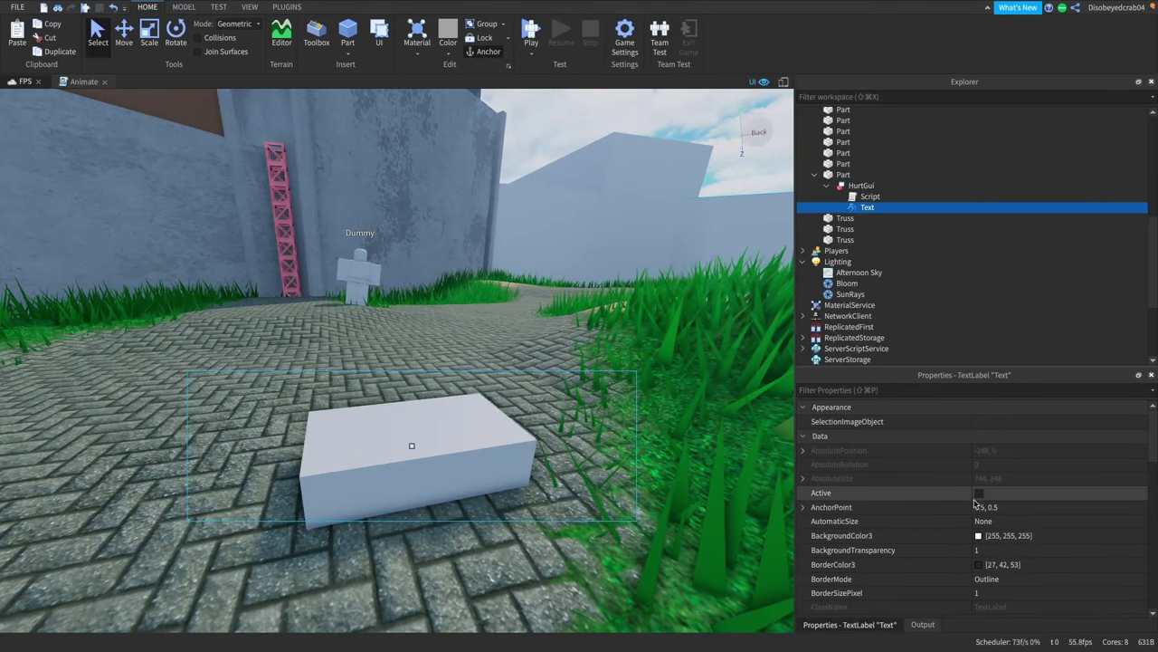
pyautogui.scroll(-8, 988, 530)
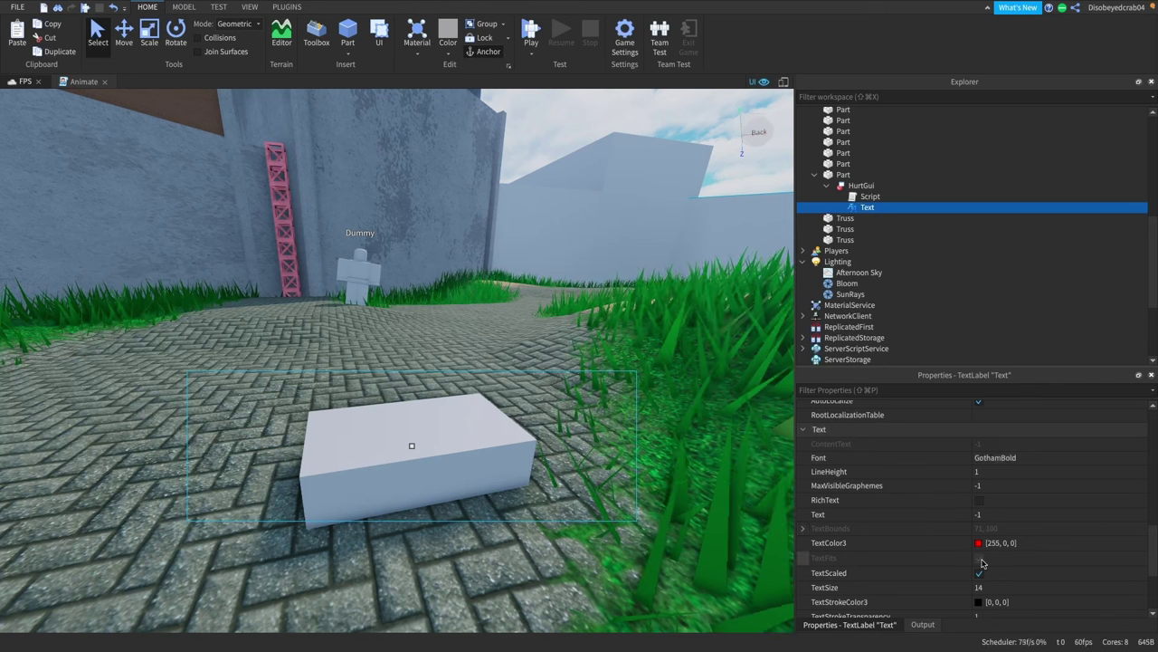
pyautogui.scroll(-3, 997, 523)
pyautogui.scroll(-3, 1038, 579)
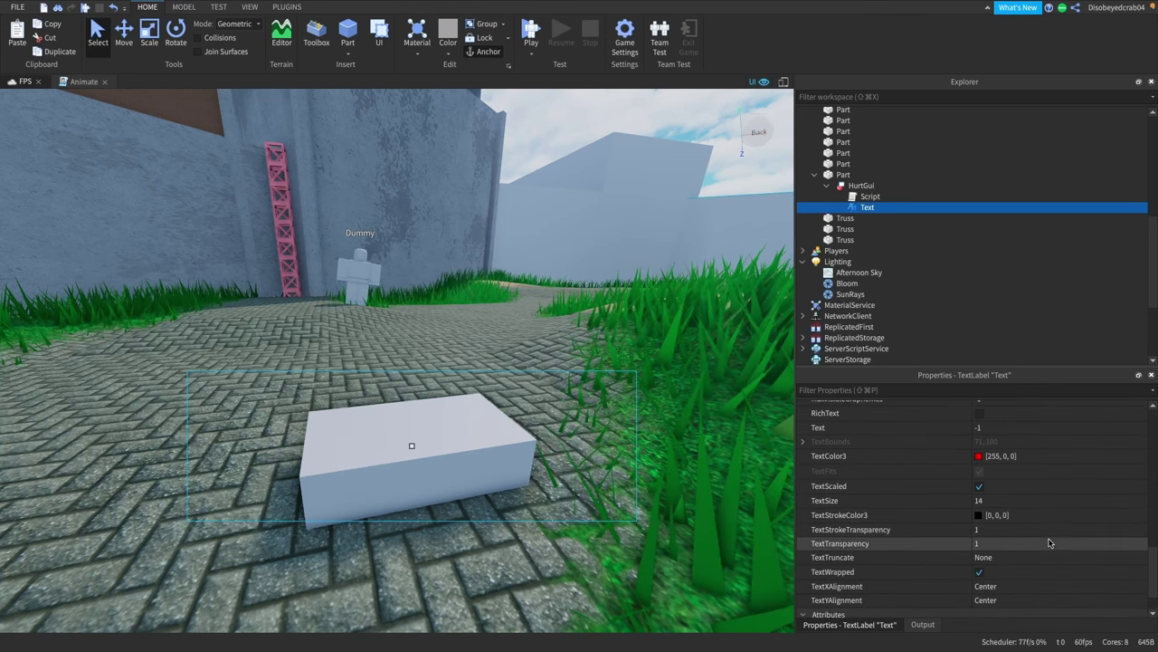
pyautogui.click(1053, 544)
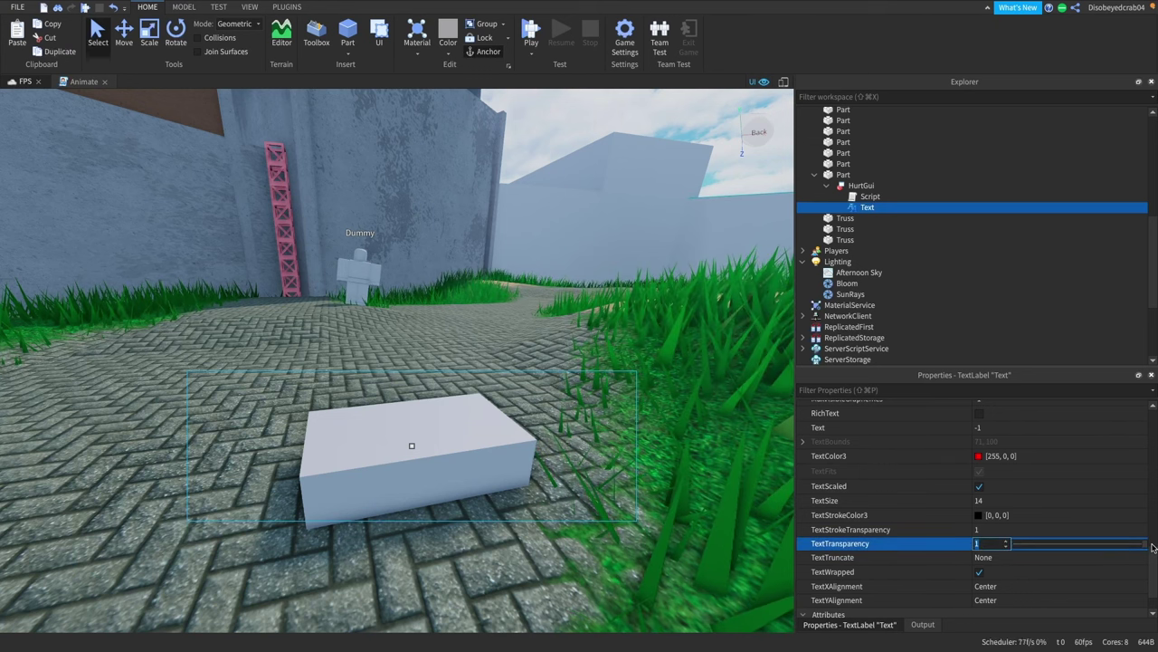
pyautogui.moveTo(1146, 546); pyautogui.dragTo(1042, 549)
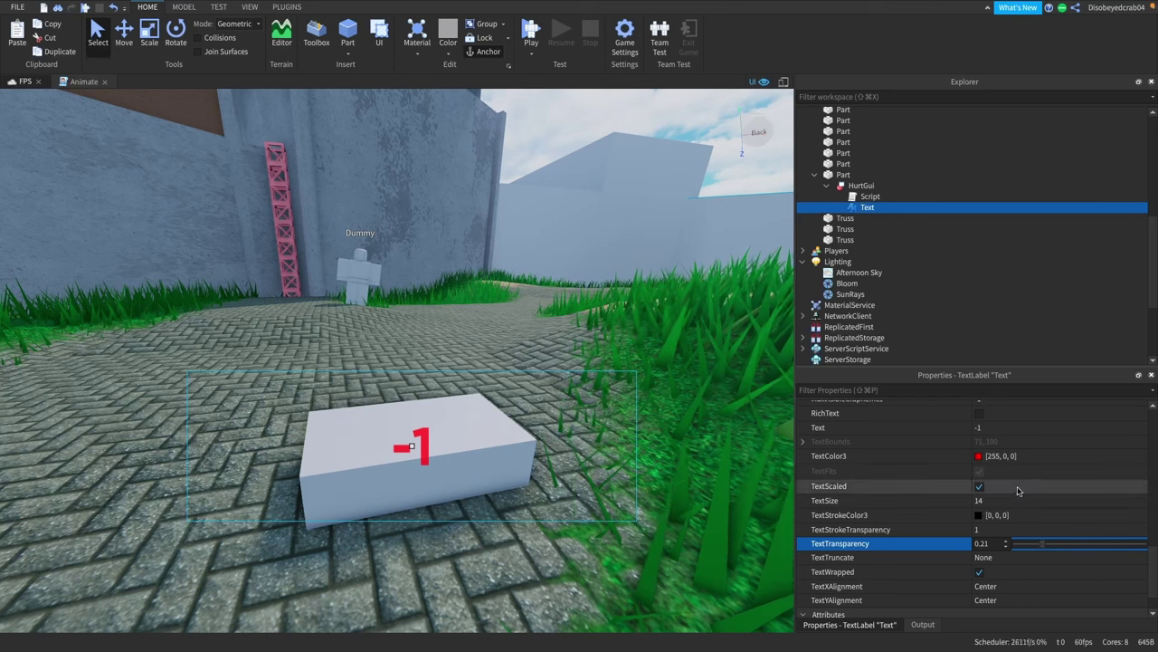
# Try grey and dark red for the HurtGui label's TextColor3, and set it to bright red (252, 1, 7).
pyautogui.click(979, 456)
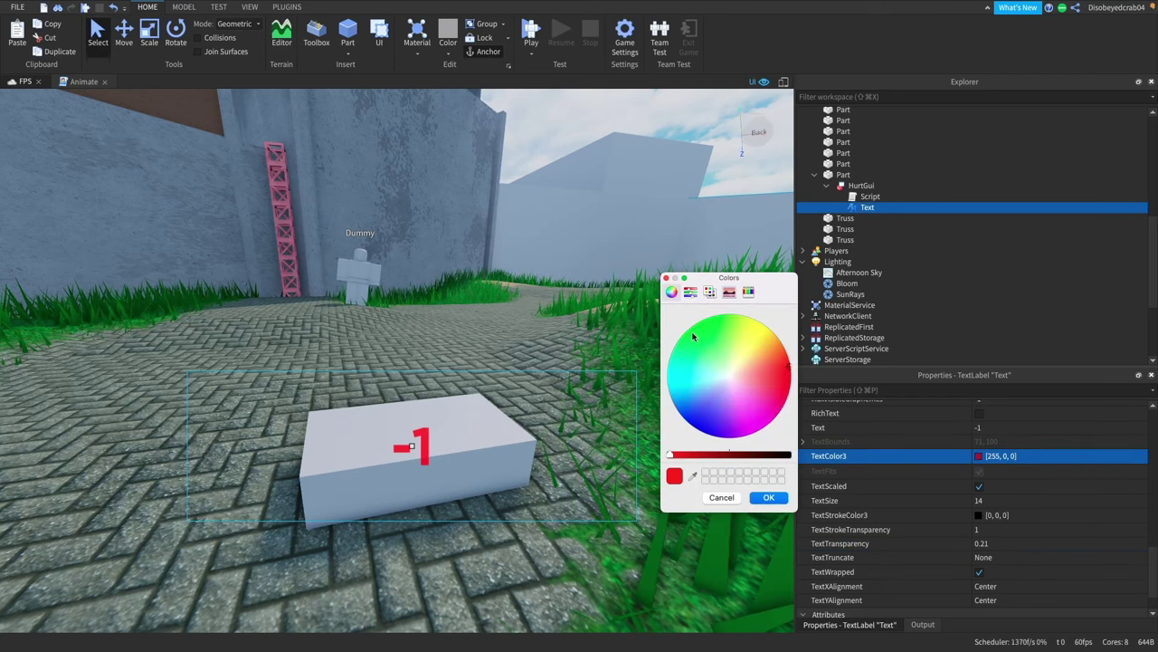
pyautogui.click(748, 292)
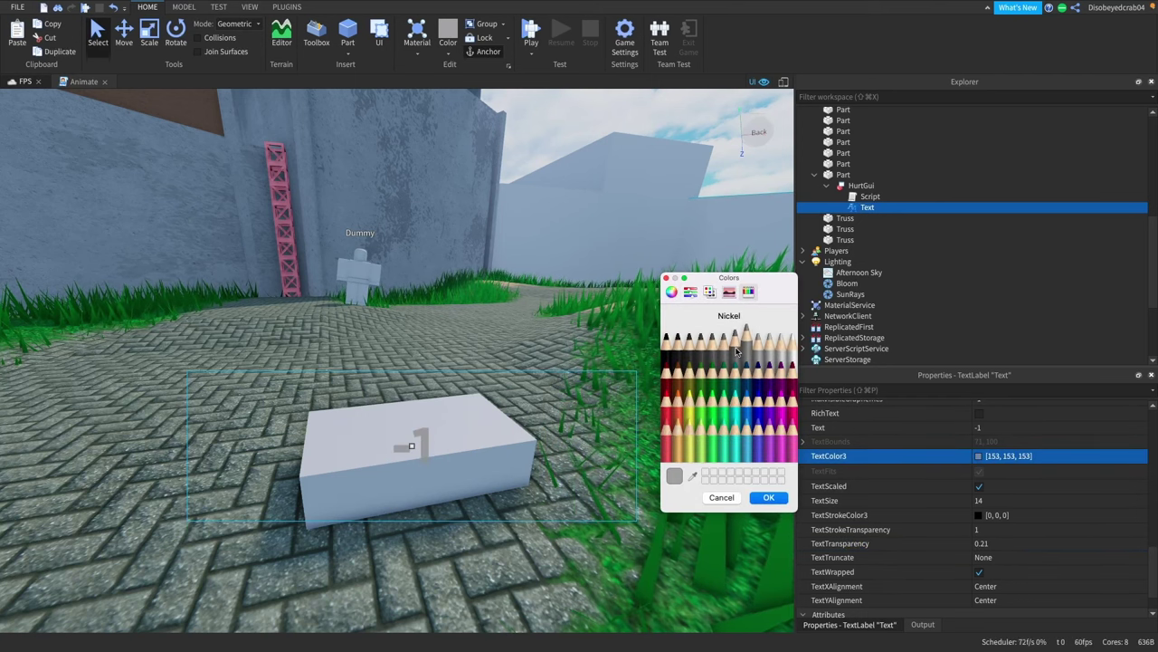
pyautogui.click(670, 292)
pyautogui.moveTo(746, 377); pyautogui.dragTo(747, 377)
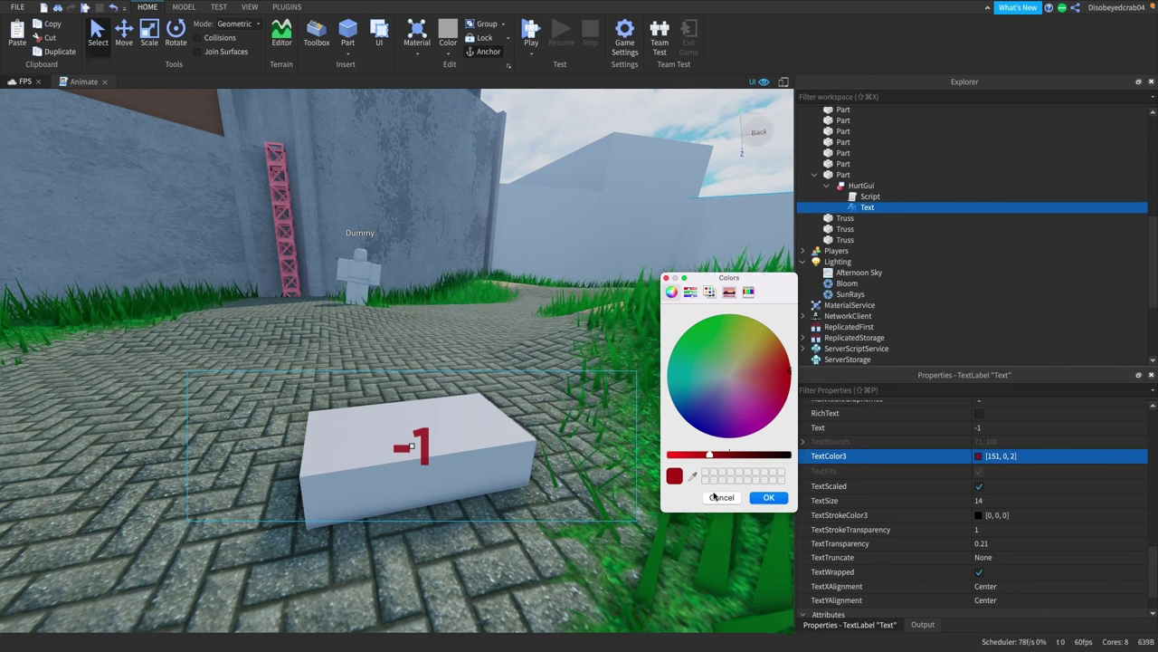
pyautogui.click(748, 291)
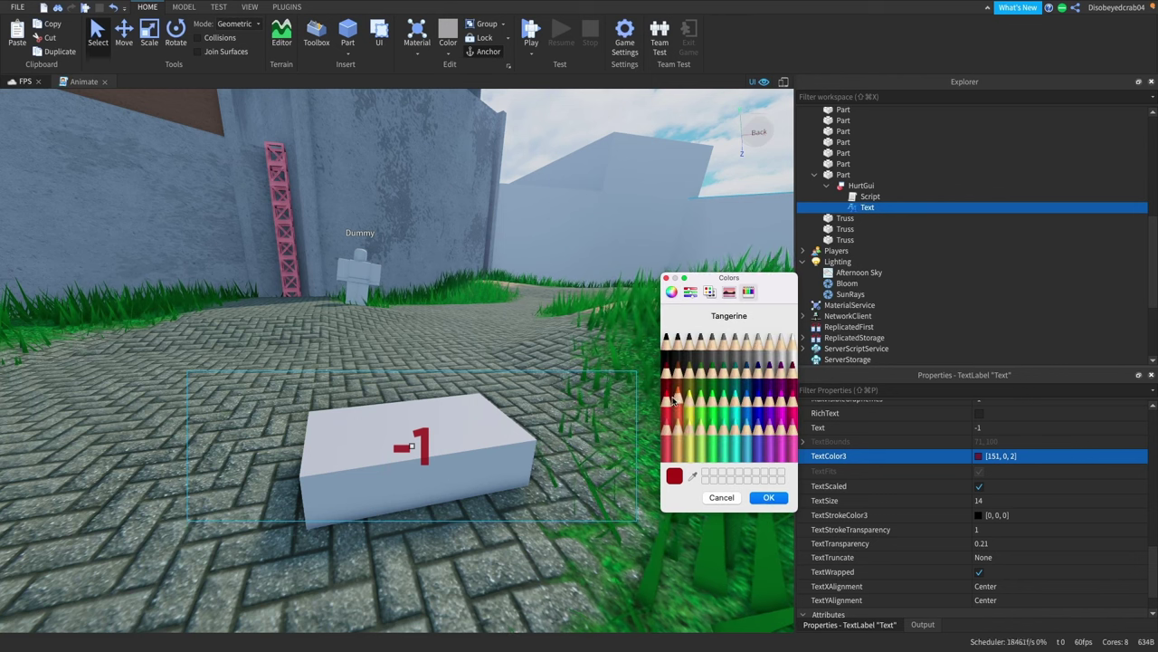
pyautogui.click(768, 498)
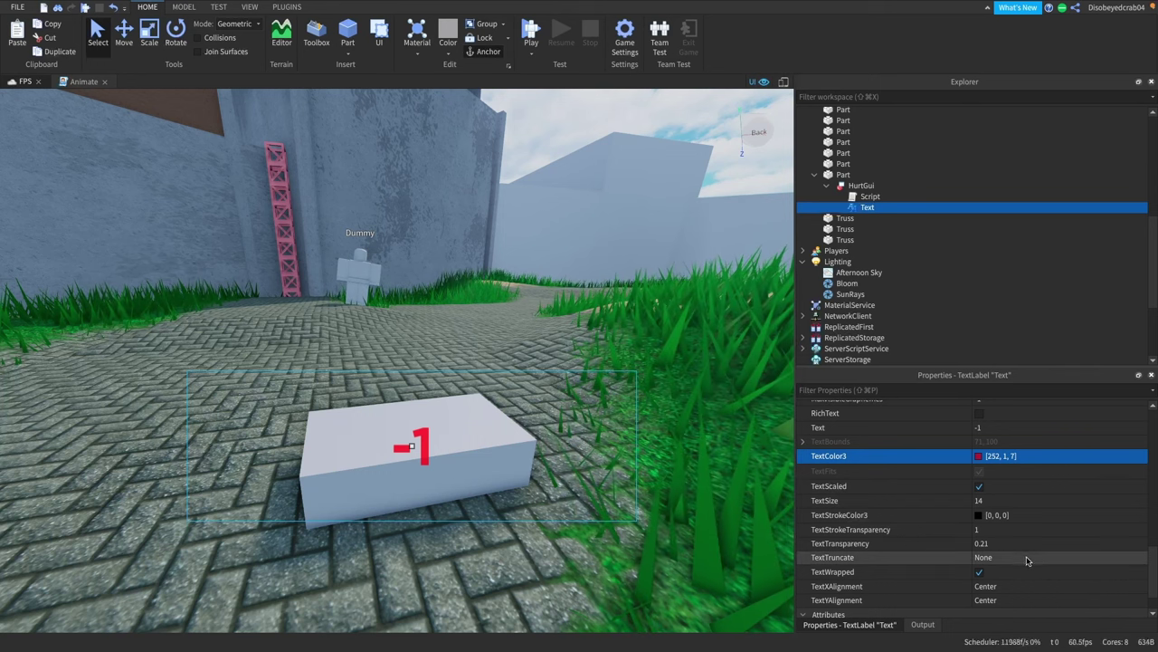
# Set the HurtGui label's TextTransparency to 1 and select the script inside HurtGui.
pyautogui.click(1071, 542)
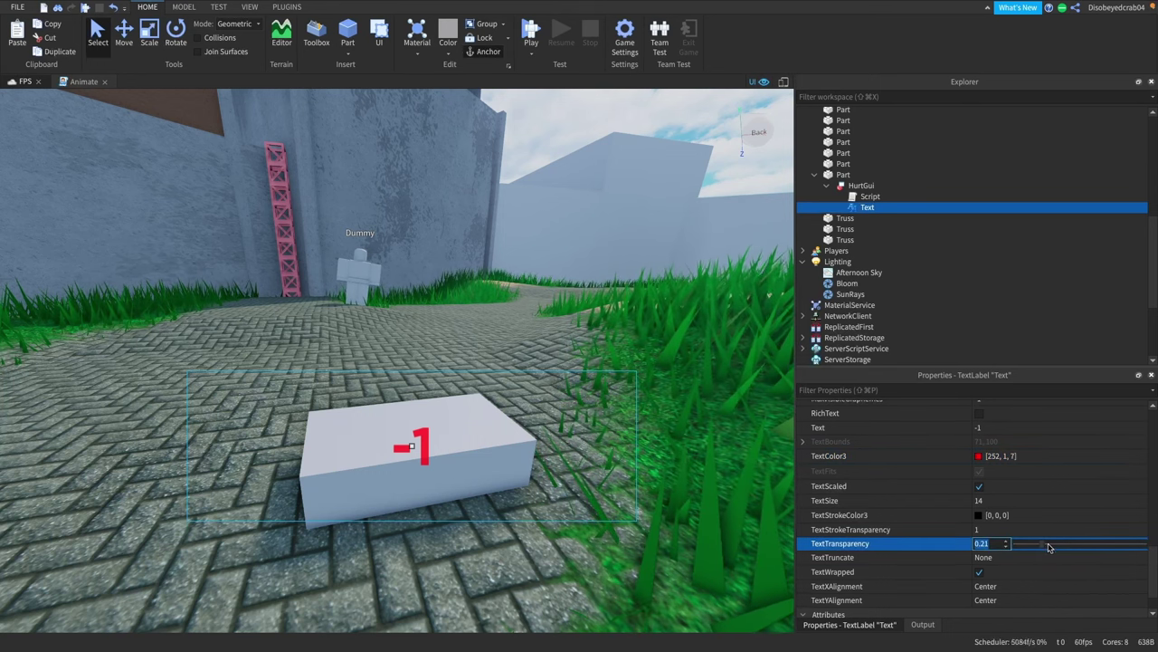
pyautogui.moveTo(1041, 546); pyautogui.dragTo(1145, 549)
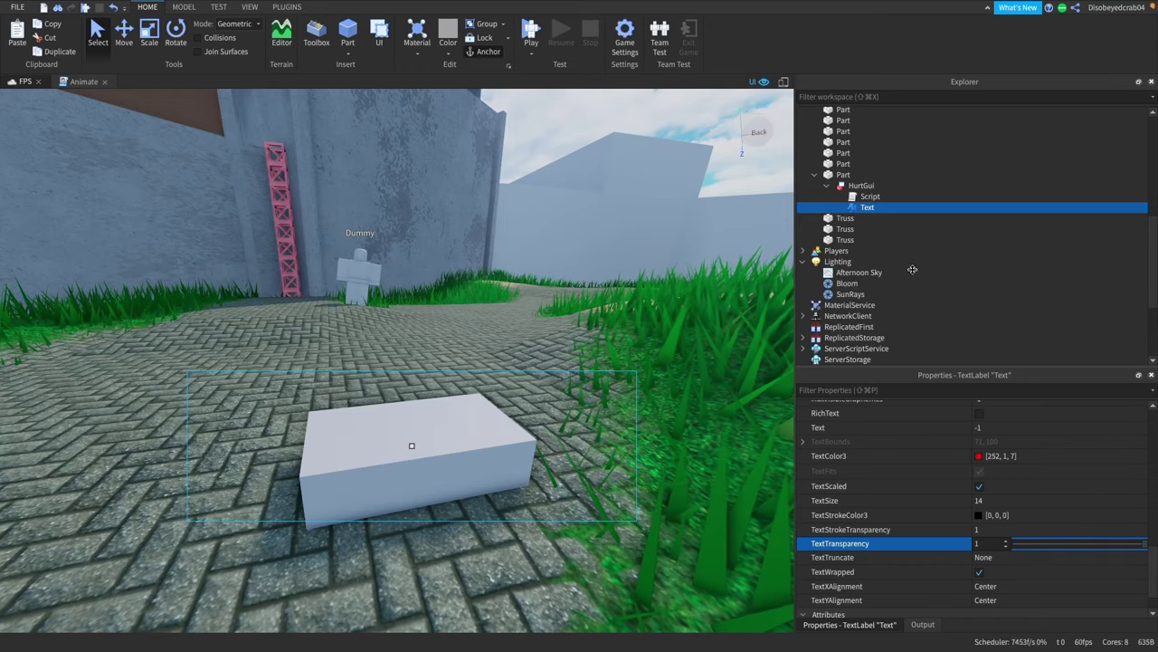
pyautogui.click(868, 196)
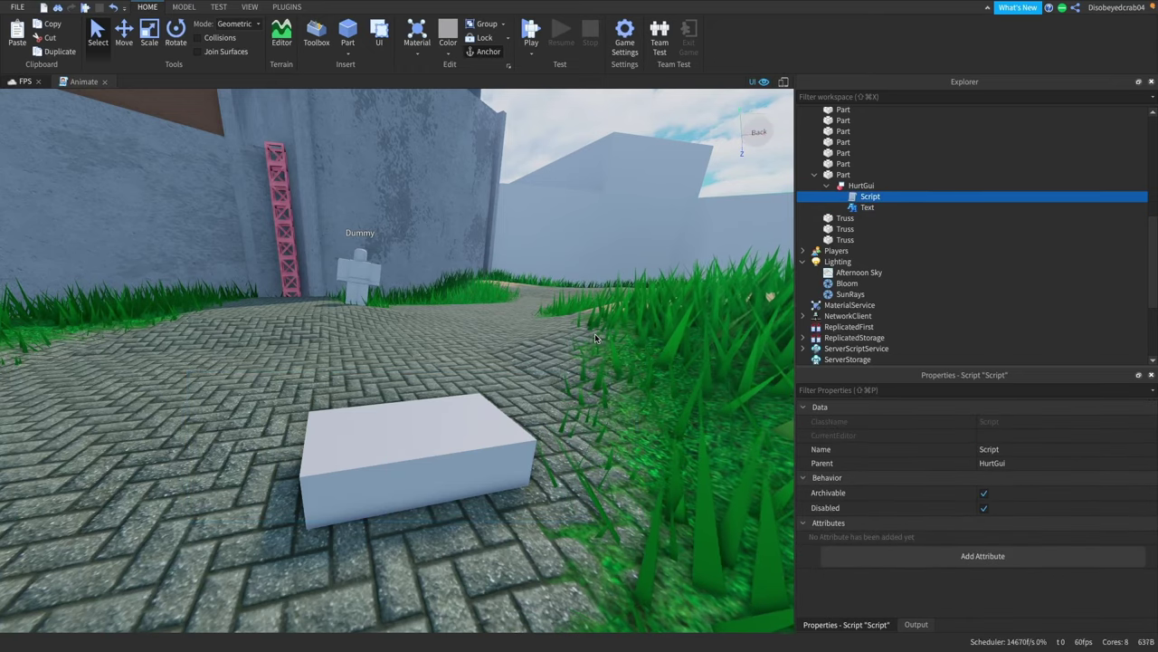